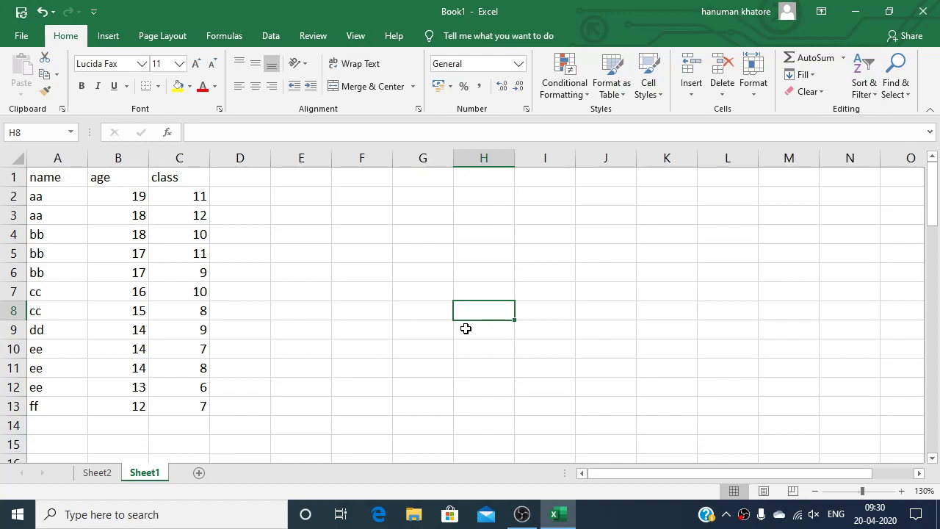
Bring up the Page Layout ribbon and select the name heading in cell A1
left_click(150, 38)
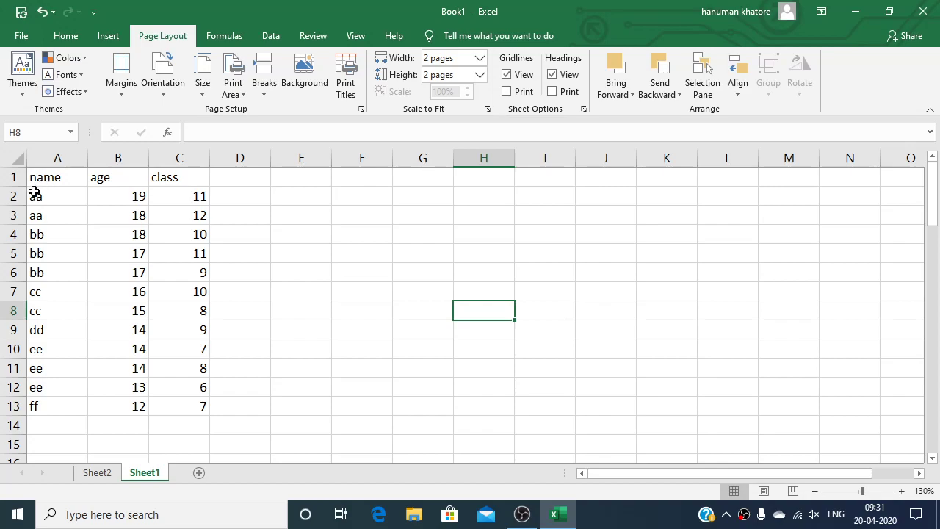
left_click(40, 183)
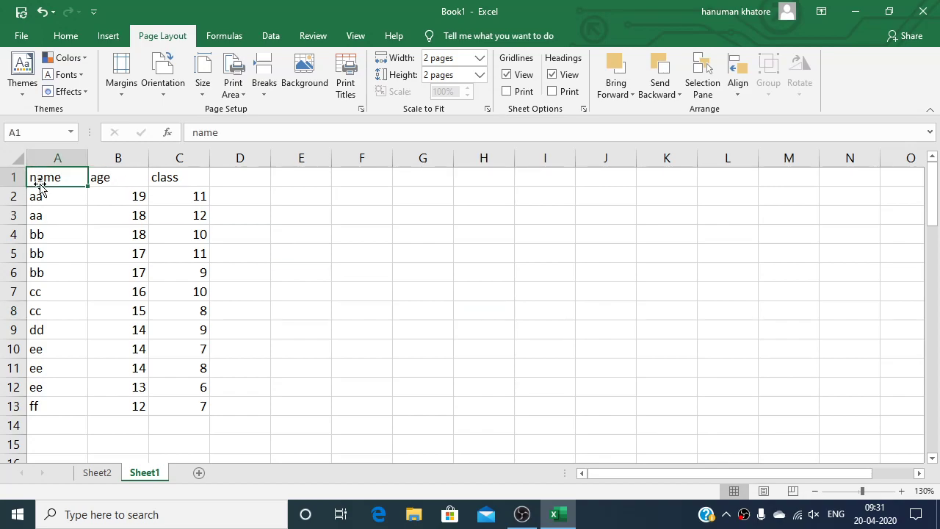
Try the Badge theme, then revert to the Office theme and keep the Office colours
left_click(22, 92)
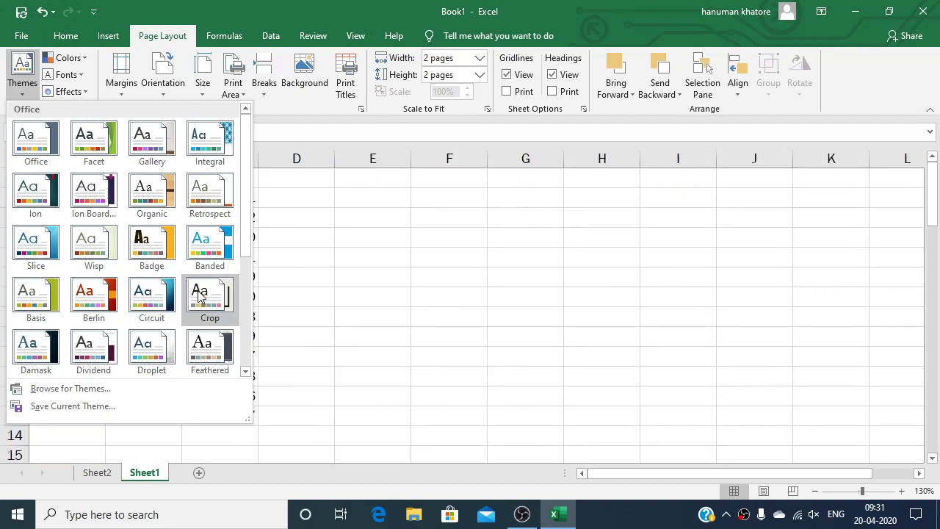
left_click(161, 253)
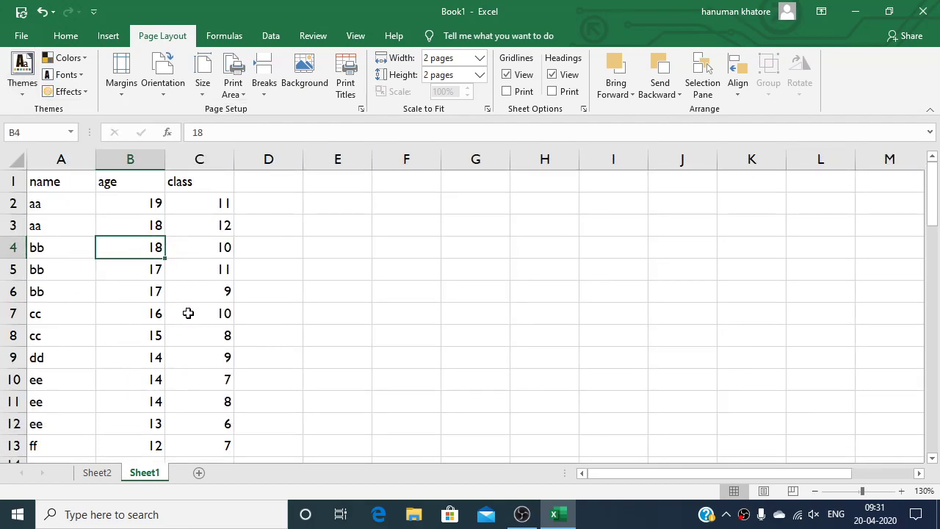
left_click(29, 94)
left_click(33, 129)
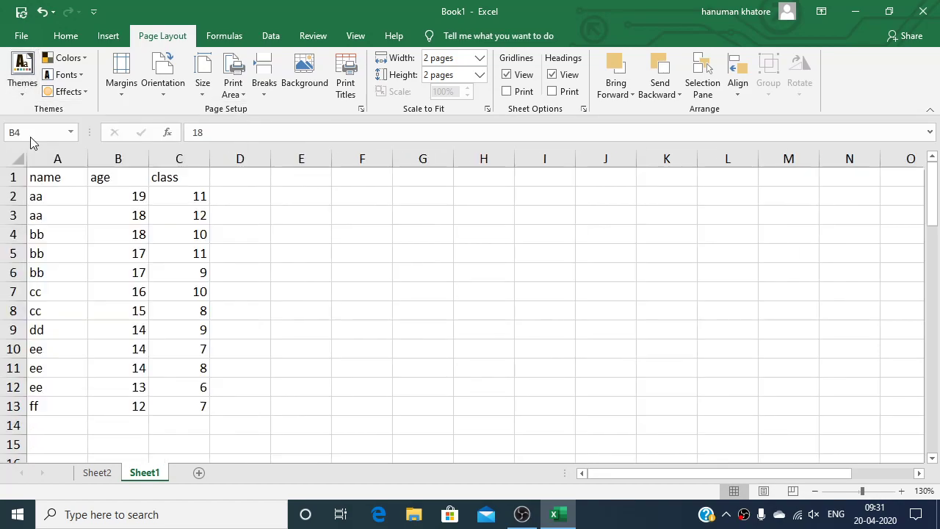
left_click(71, 57)
left_click(77, 91)
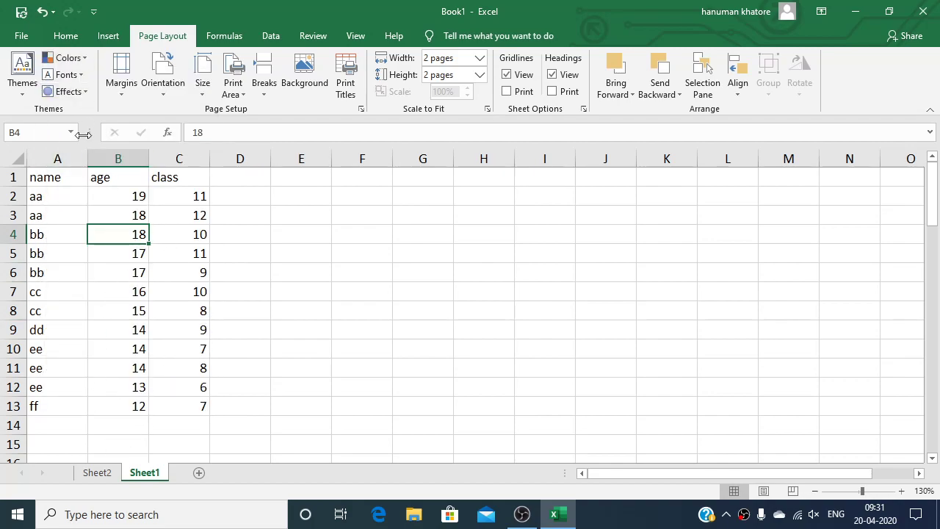
Apply the Arial theme fonts, leaving the theme effects unchanged
left_click(70, 75)
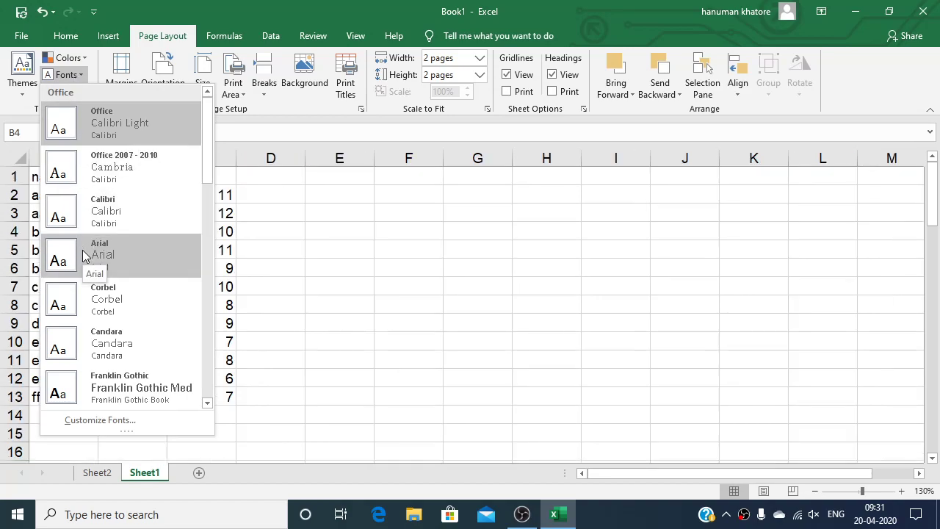
left_click(83, 254)
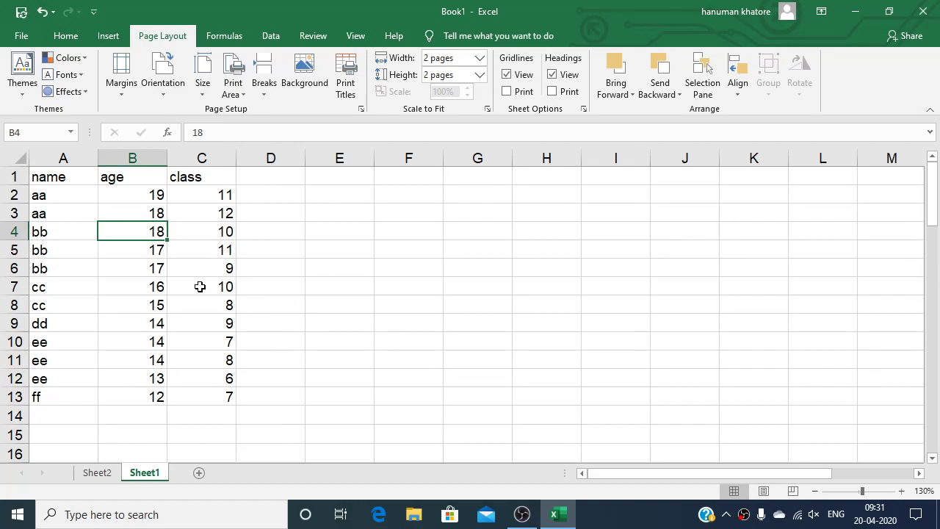
left_click(74, 77)
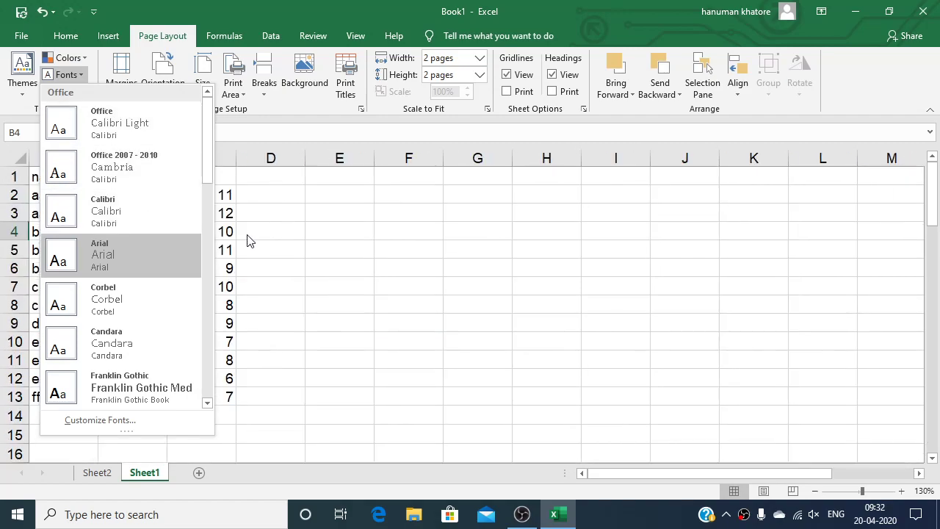
left_click(230, 233)
left_click(70, 92)
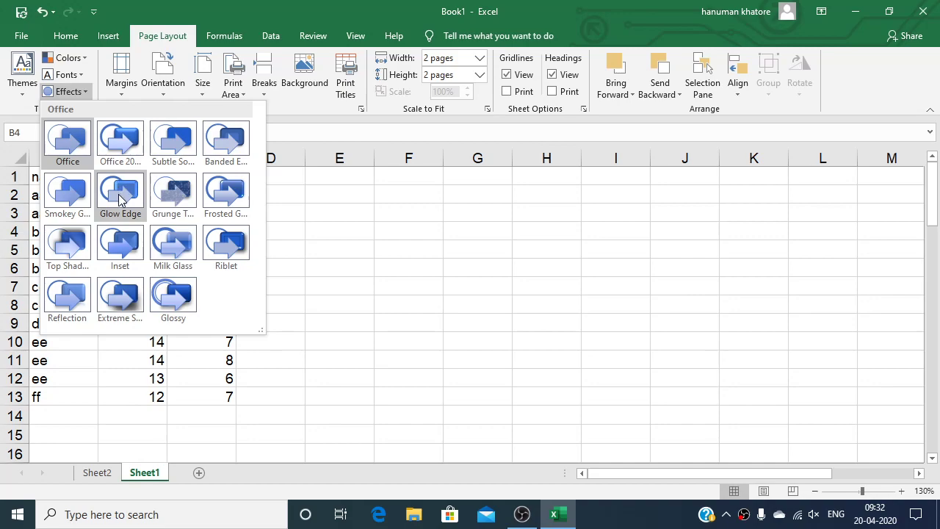
left_click(118, 194)
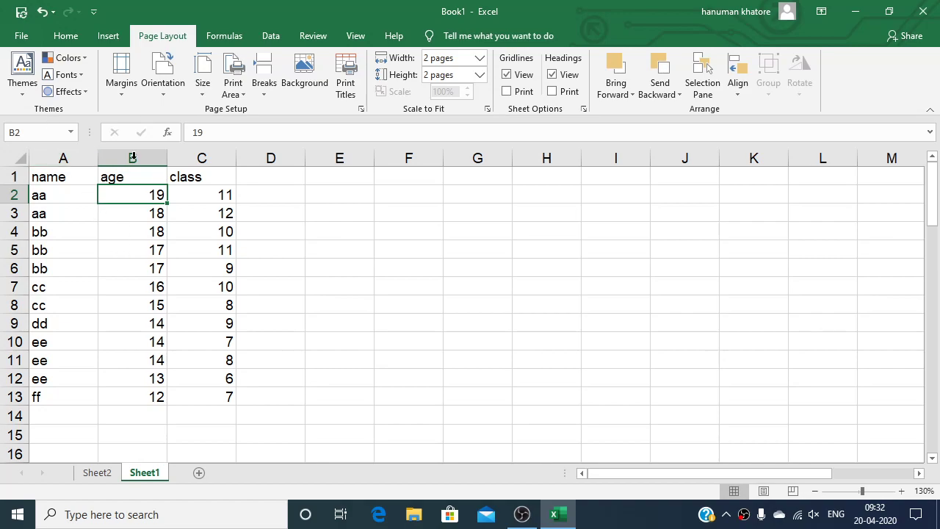
left_click(123, 90)
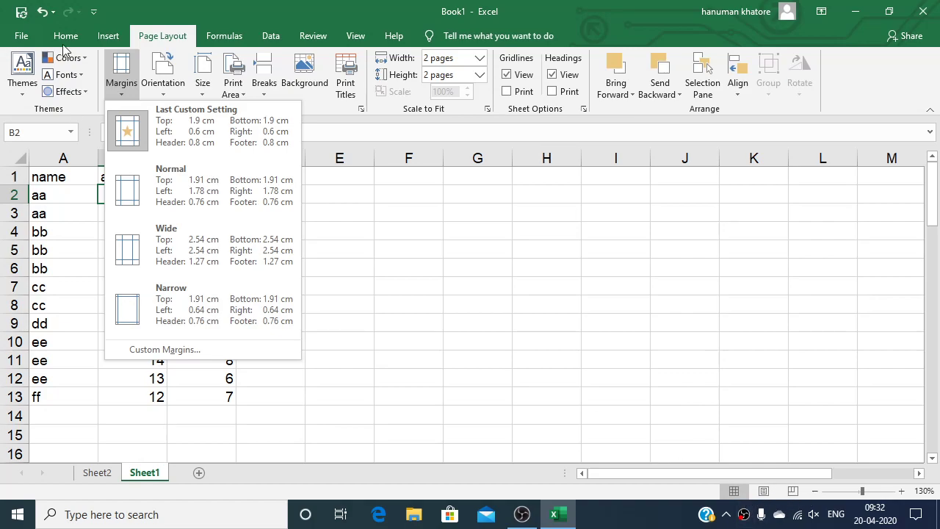
Show the sheet in Page Layout view and try the Normal and Wide margin presets
left_click(764, 496)
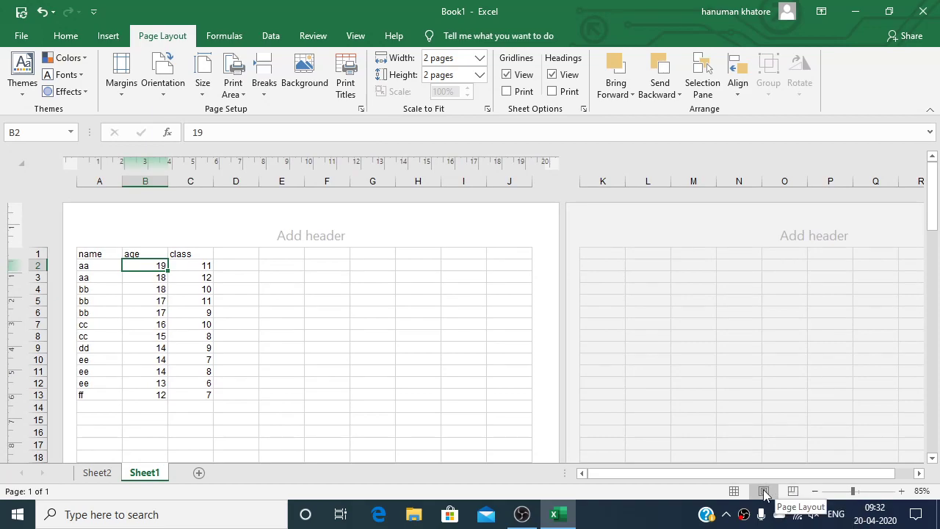
left_click(123, 98)
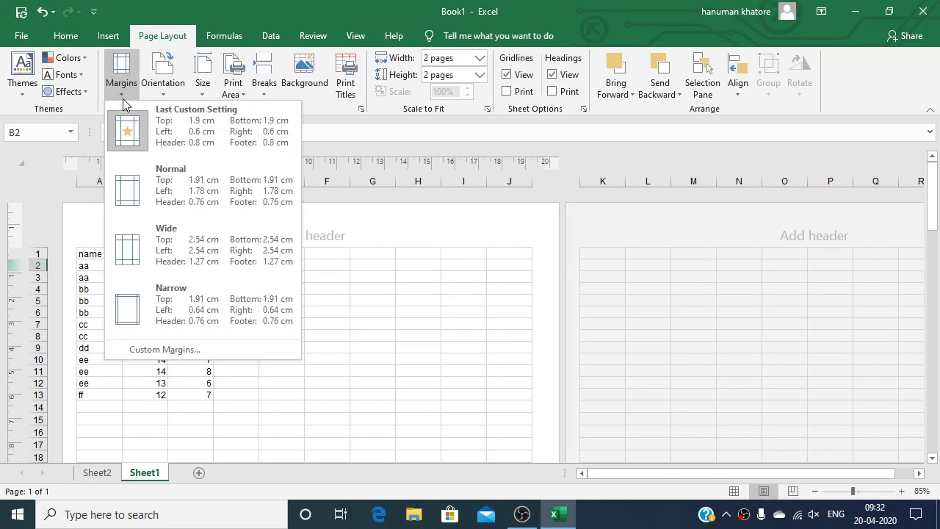
left_click(134, 187)
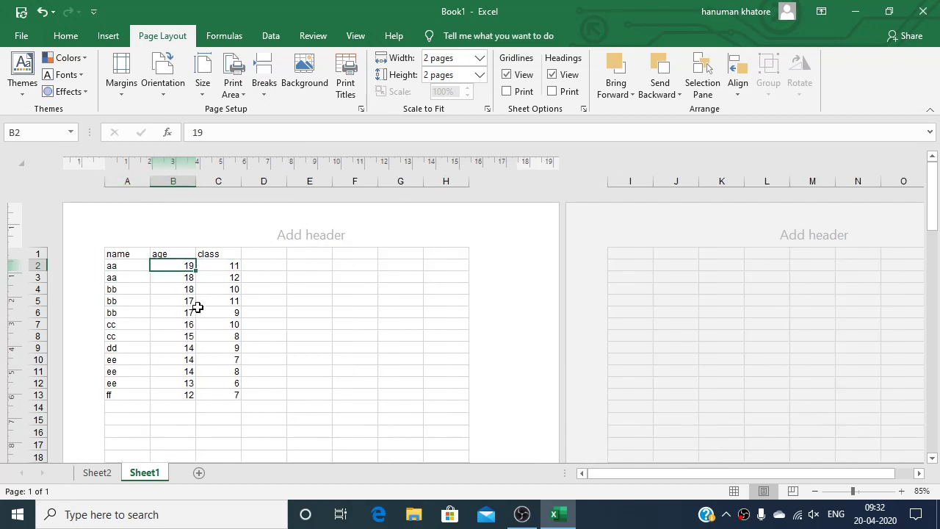
left_click(119, 92)
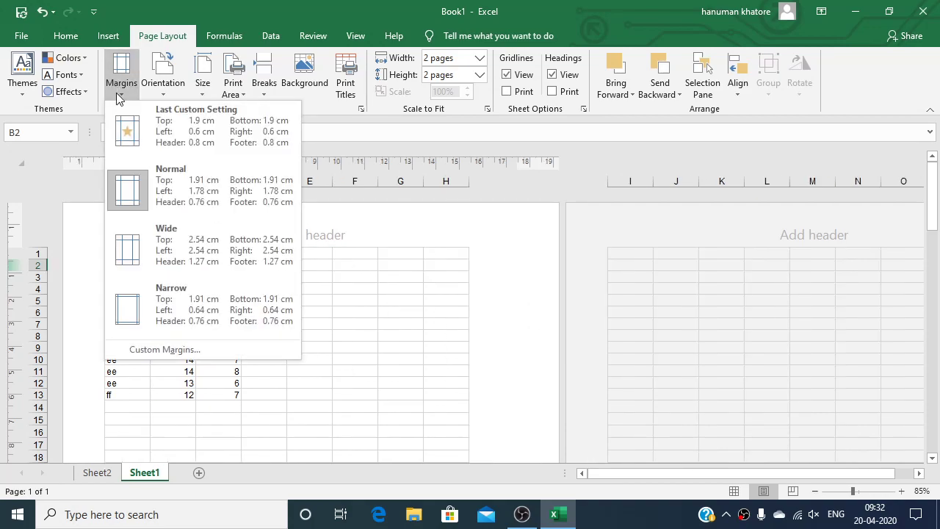
left_click(136, 226)
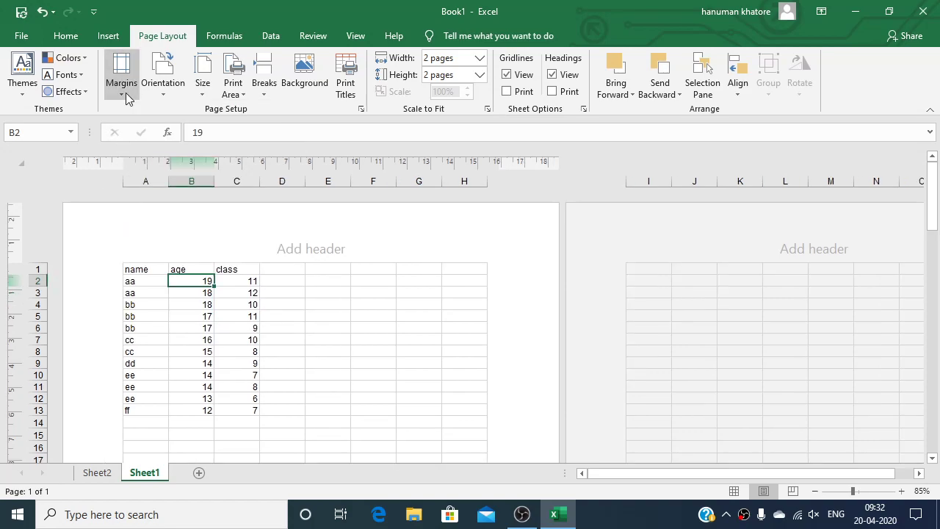
Apply Narrow margins: 1.91 cm top and bottom, 0.64 cm left and right
left_click(125, 93)
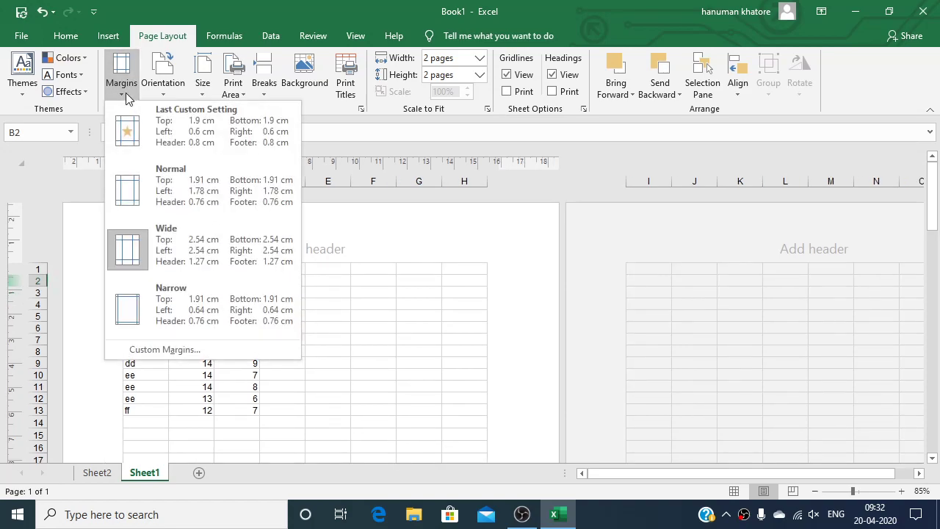
left_click(151, 305)
left_click(155, 302)
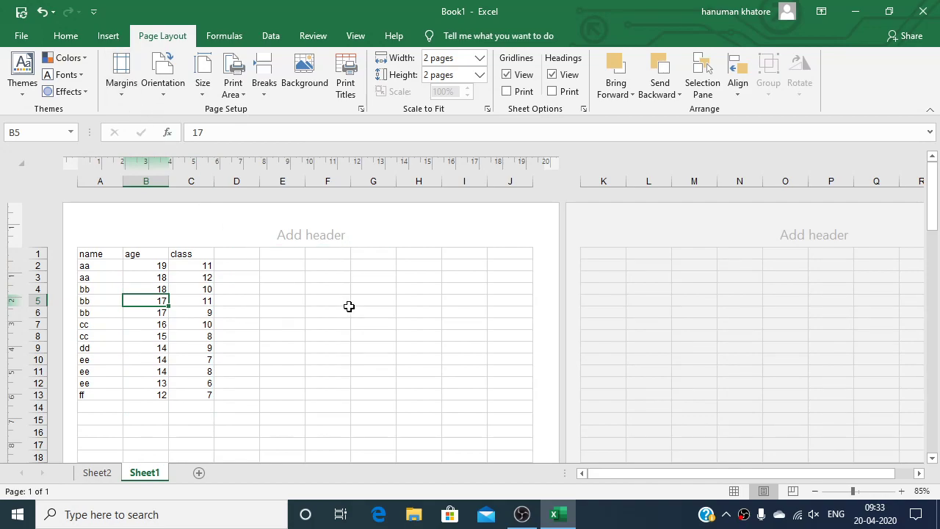
Set the page to landscape and bring up the paper sizes, with A4 current
left_click(169, 94)
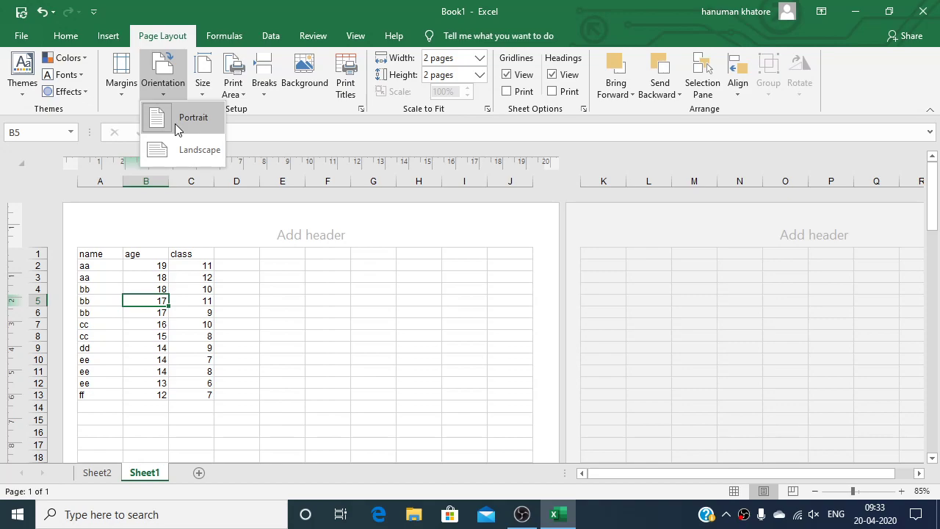
left_click(178, 152)
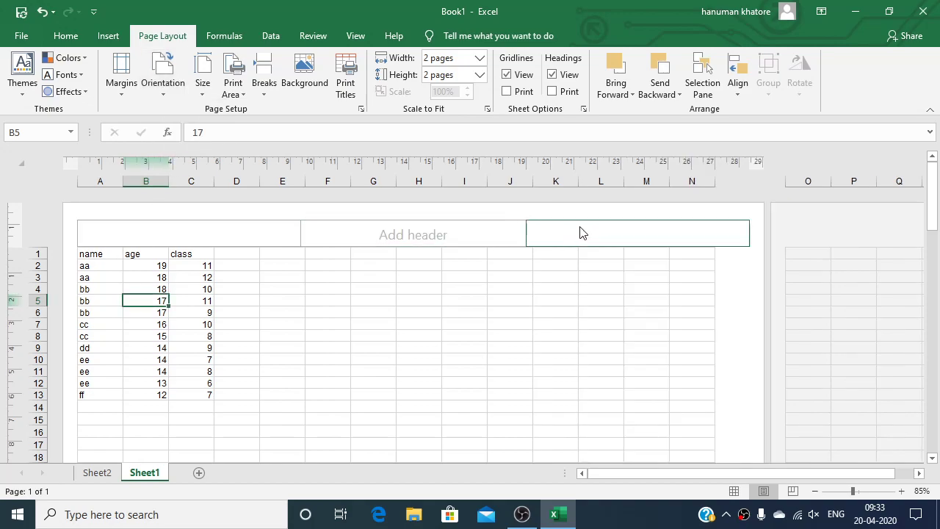
scroll(416, 375, "down", 2)
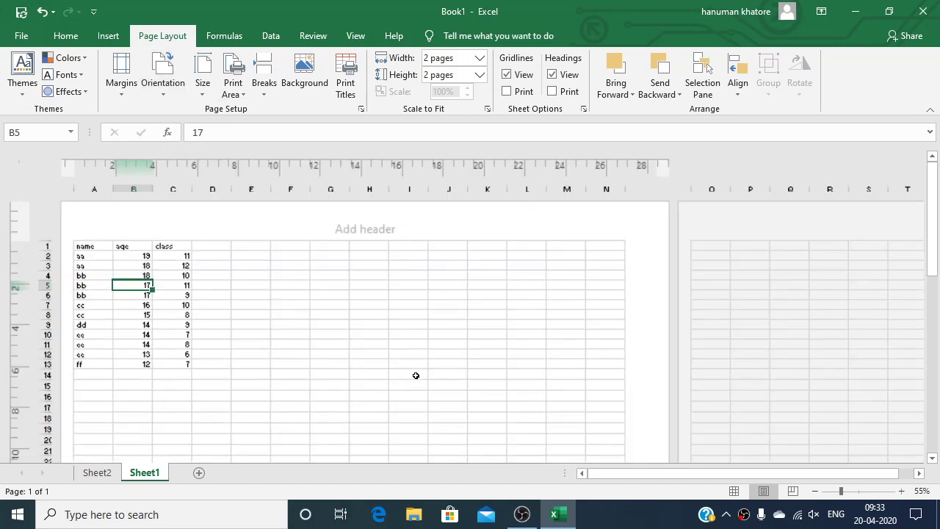
scroll(416, 375, "down", 1)
scroll(416, 375, "up", 4)
scroll(415, 375, "up", 1)
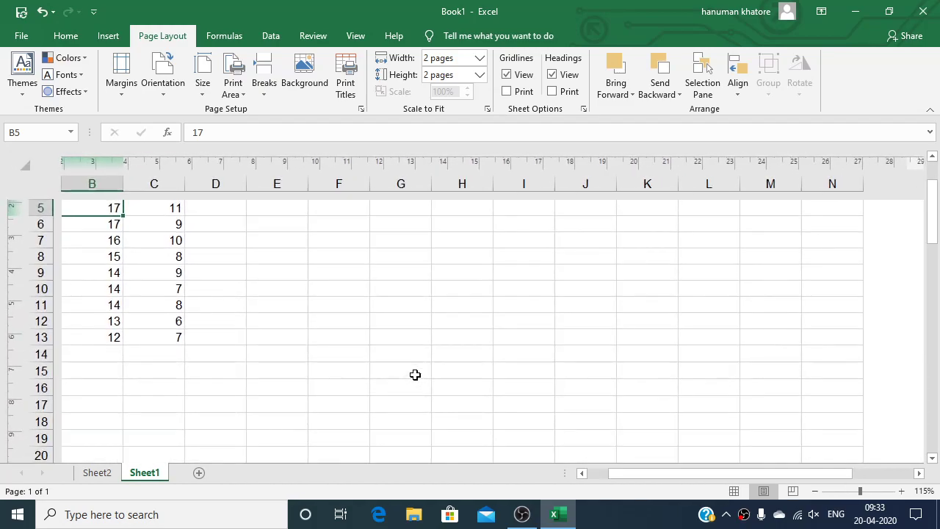
scroll(301, 329, "up", 3)
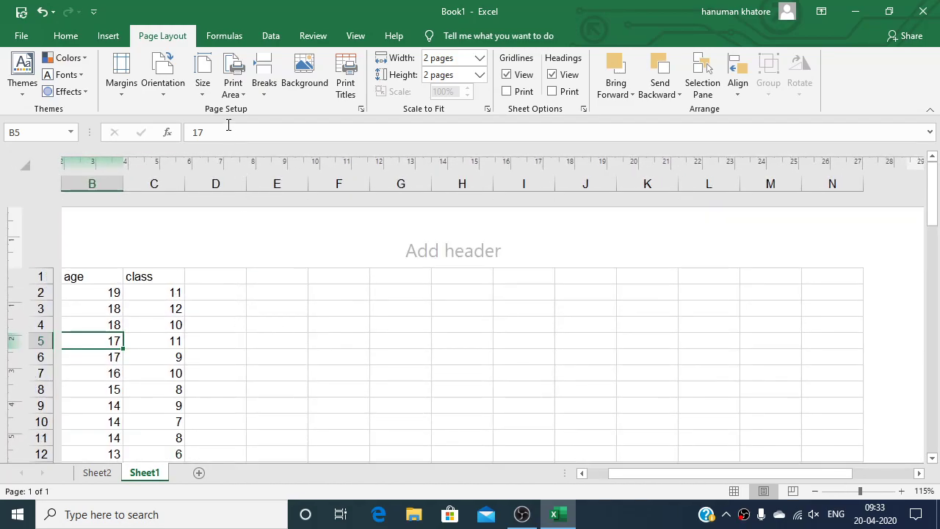
left_click(211, 93)
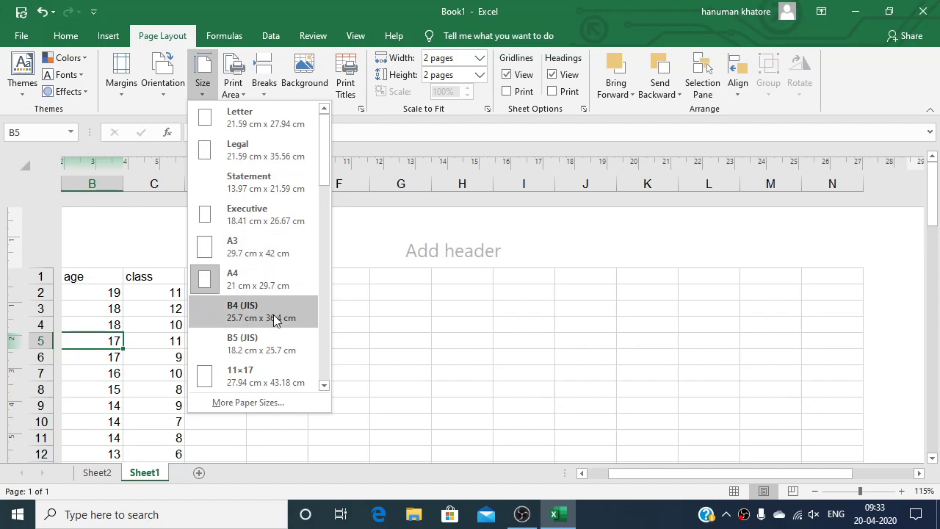
Browse the paper sizes and dismiss the list without changing from A4
scroll(278, 353, "down", 2)
scroll(277, 352, "down", 1)
scroll(278, 352, "down", 3)
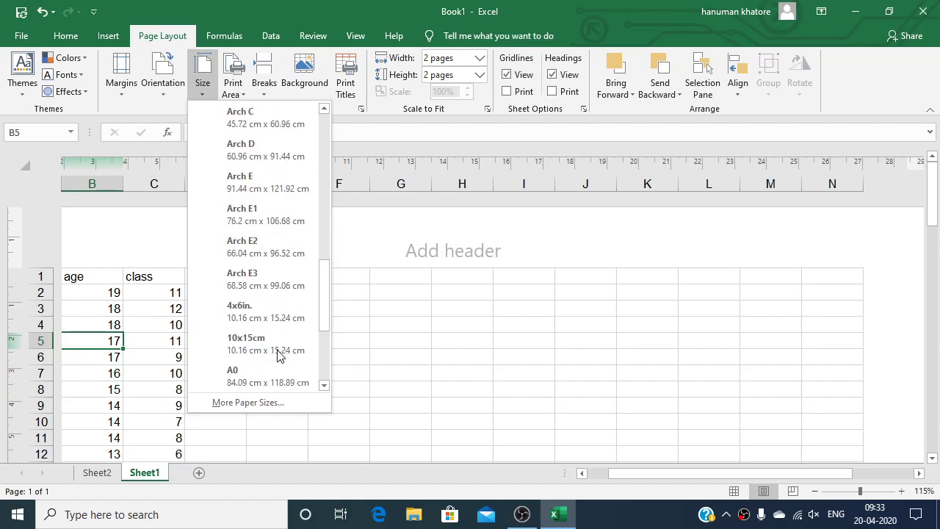
scroll(278, 352, "down", 1)
scroll(277, 352, "down", 1)
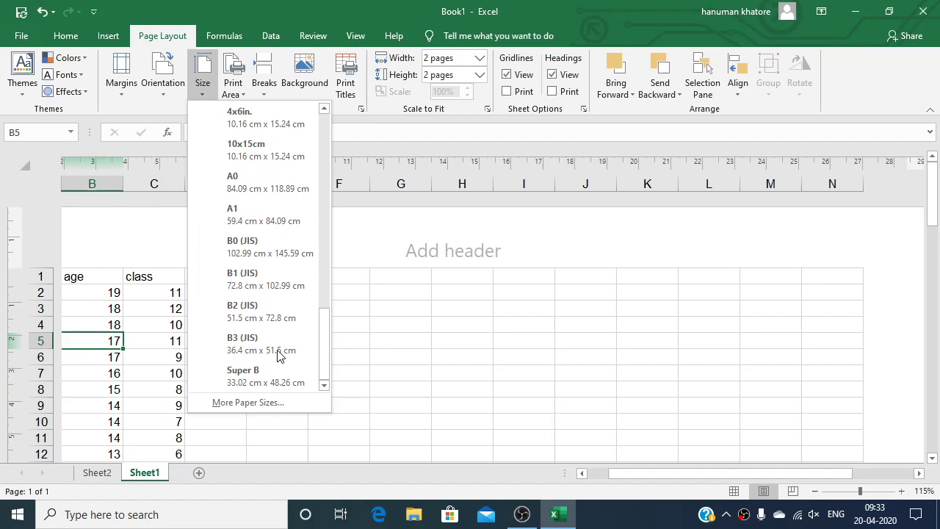
scroll(278, 353, "up", 3)
scroll(271, 345, "up", 5)
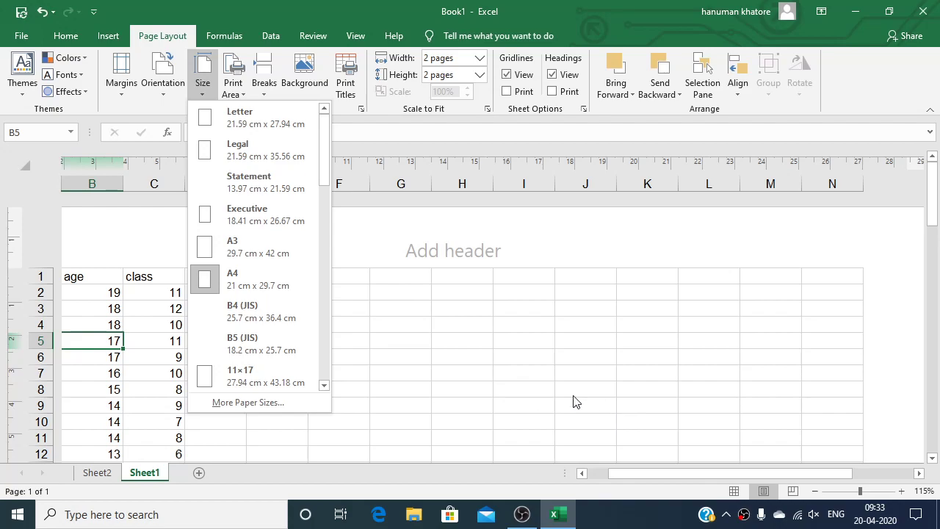
left_click(474, 385)
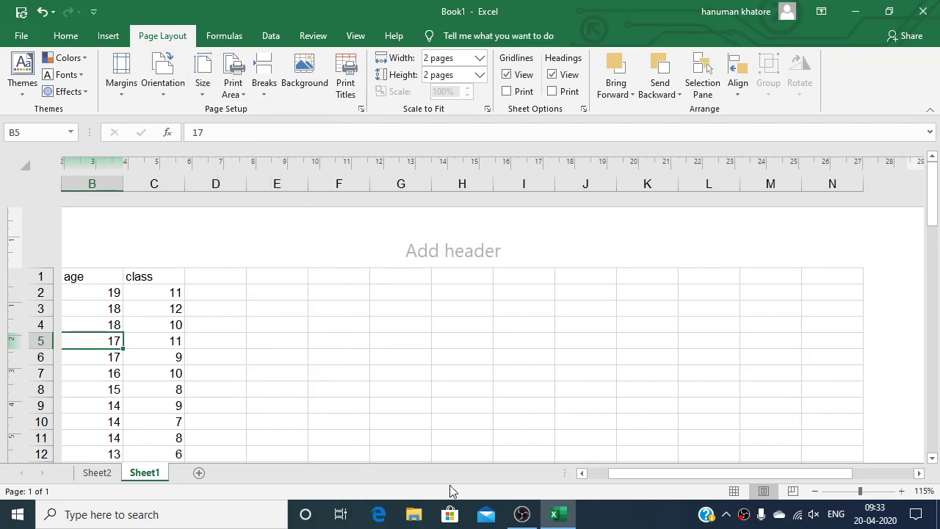
Select the table A1:C14 and set it as the sheet's print area
left_click_drag(680, 474, 617, 475)
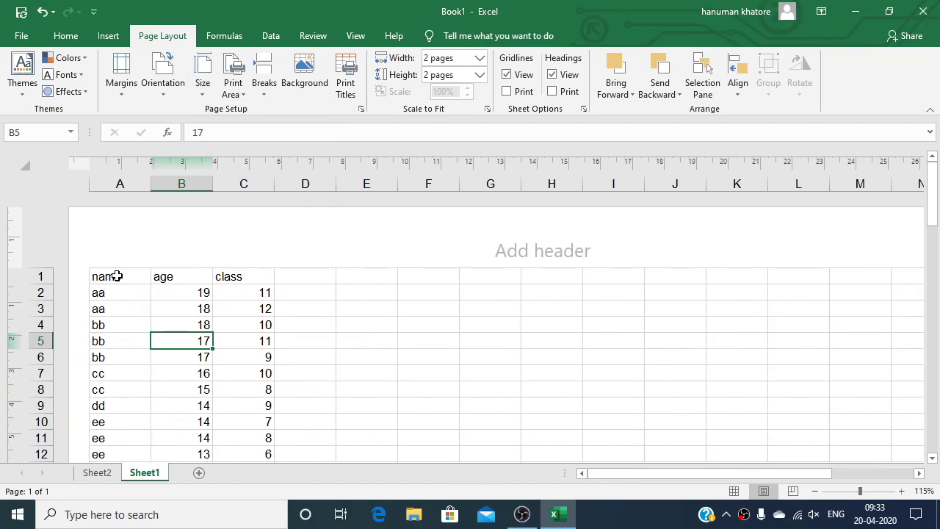
mouse_move(115, 276)
left_mouse_down()
mouse_move(231, 424)
mouse_move(259, 391)
left_mouse_up()
left_click(259, 385)
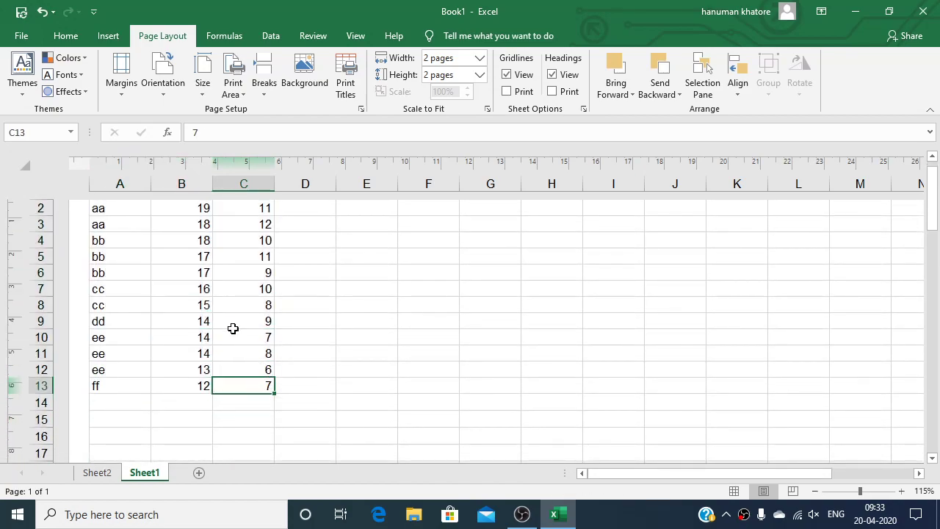
scroll(230, 327, "up", 2)
left_click(106, 271)
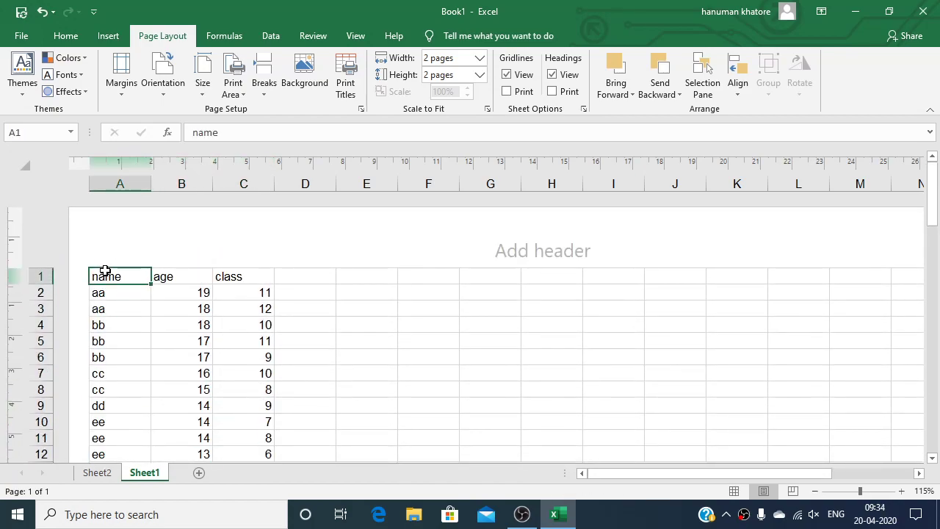
left_click_drag(106, 272, 264, 405)
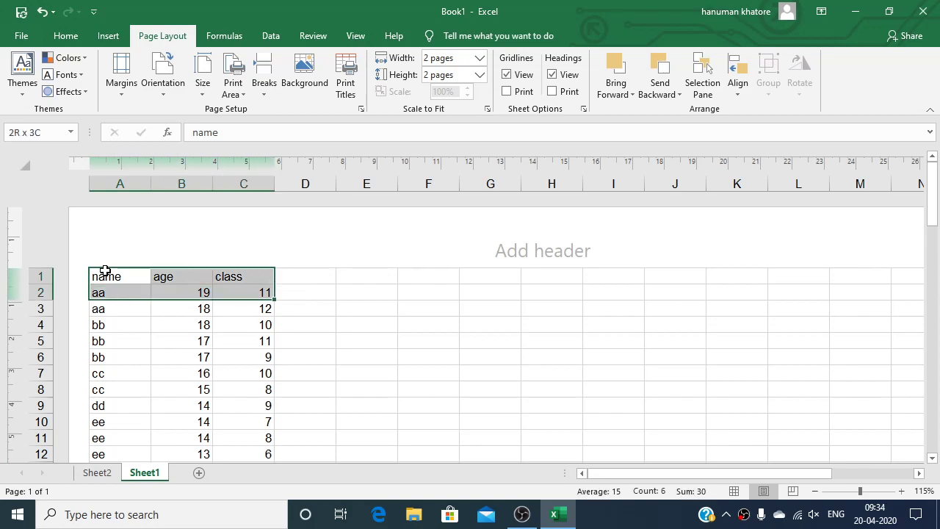
left_click_drag(106, 272, 102, 270)
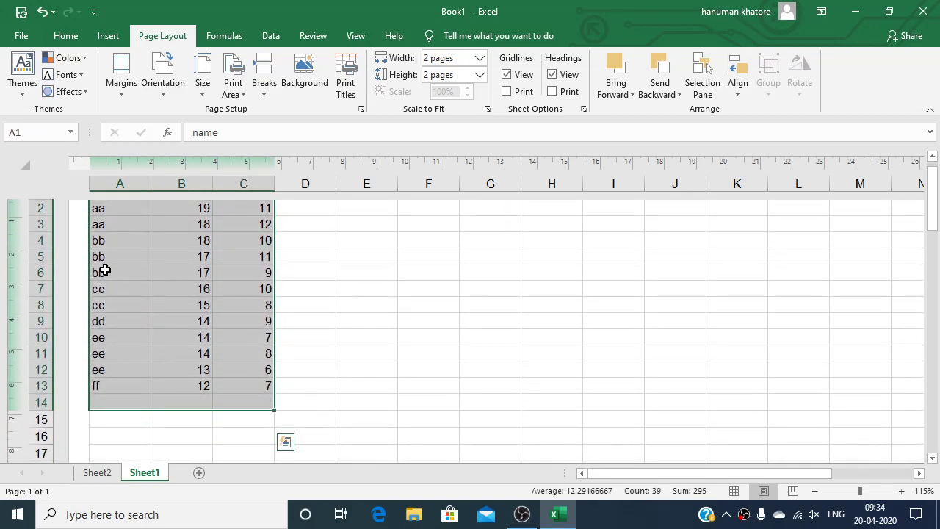
left_click(248, 101)
left_click(264, 111)
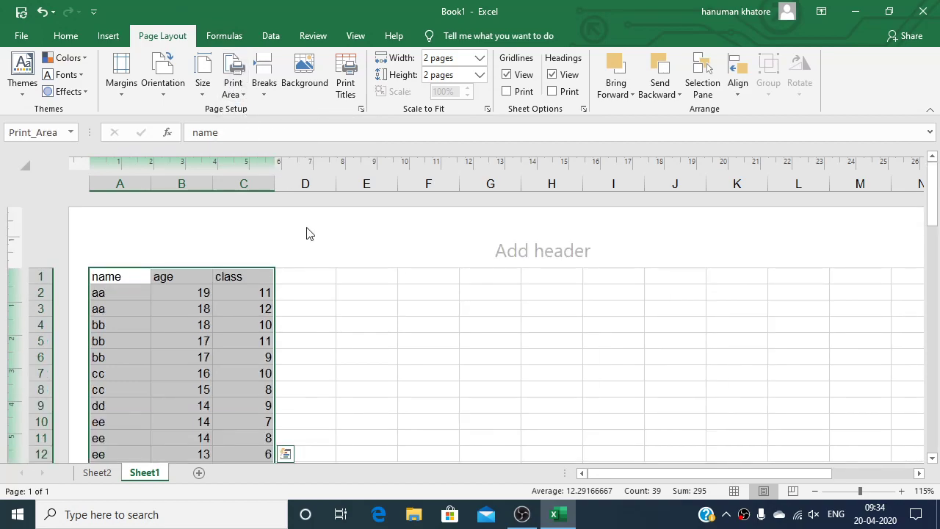
left_click(359, 109)
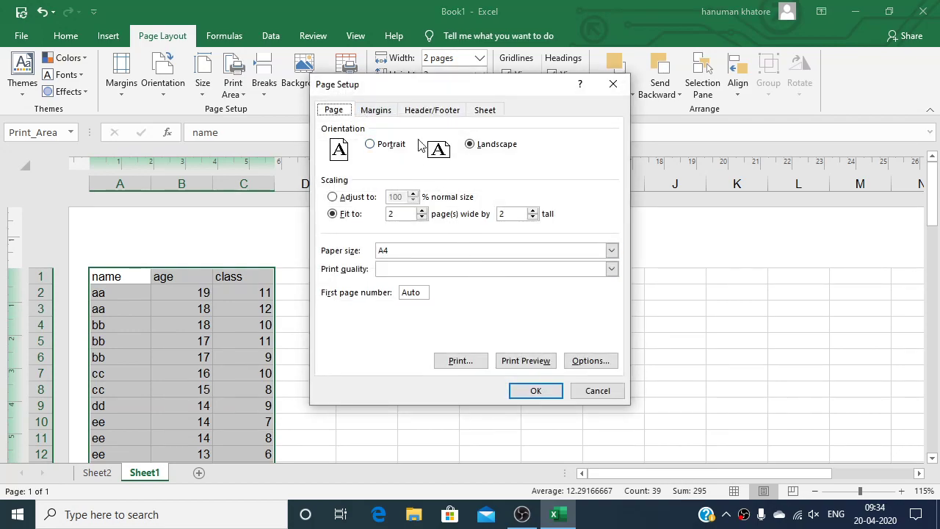
left_click(523, 361)
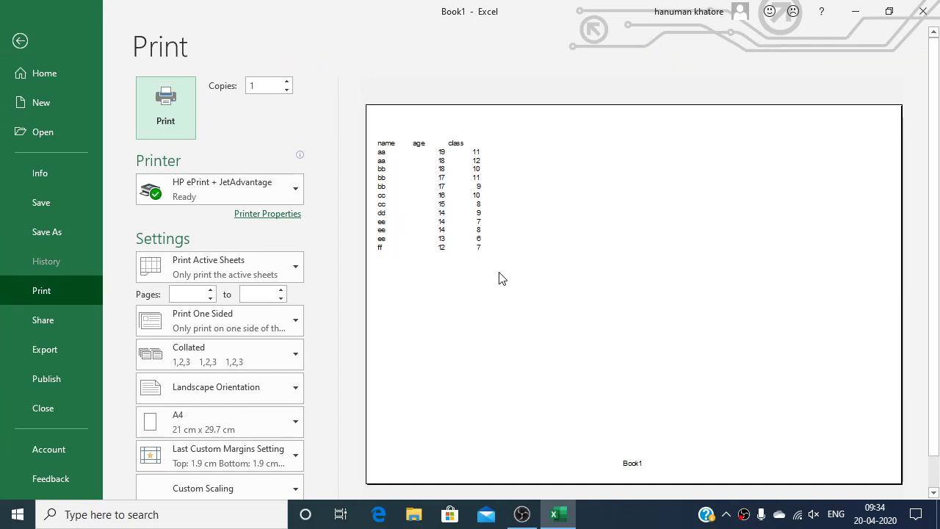
left_click(20, 40)
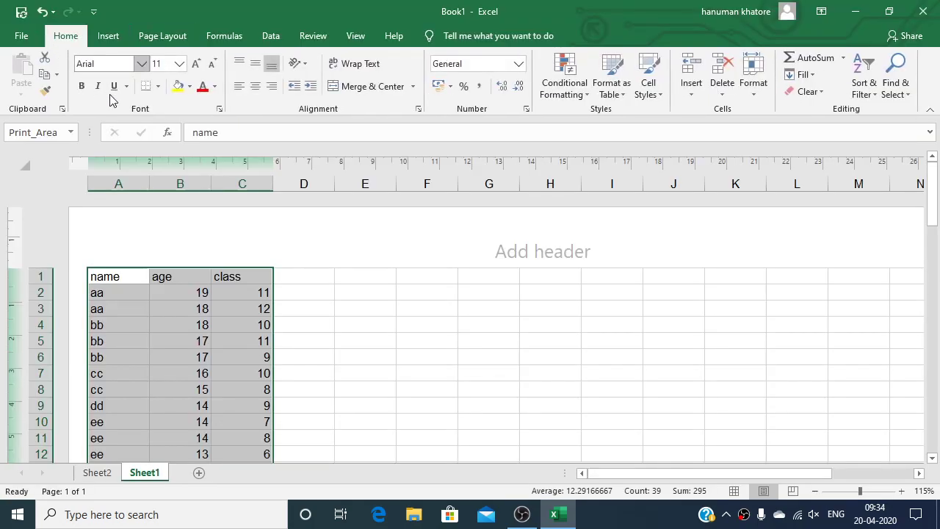
left_click(162, 40)
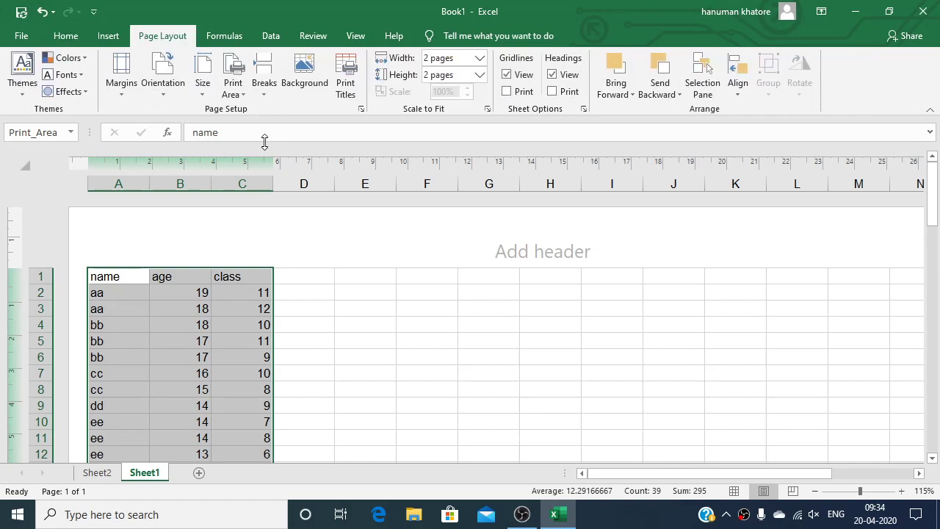
Clear the print area and deselect the table by picking cell D7
left_click(242, 94)
left_click(250, 130)
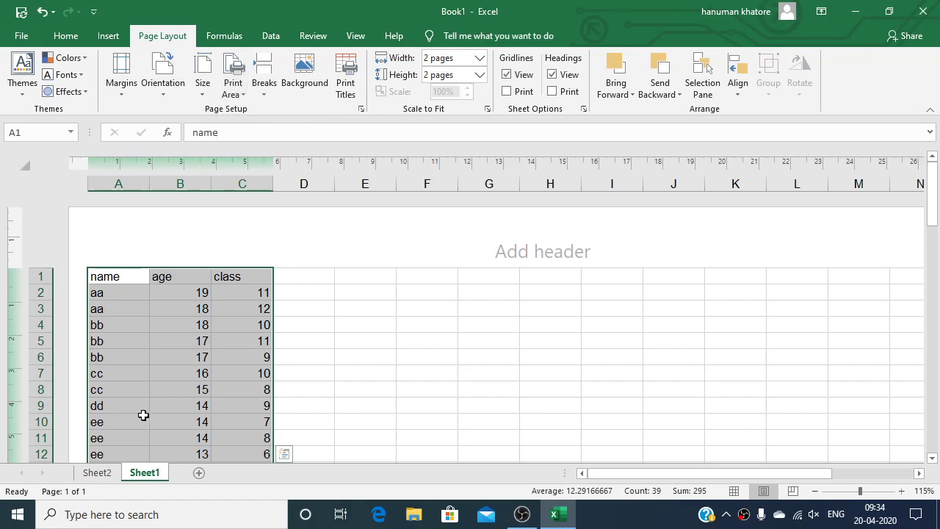
left_click(288, 375)
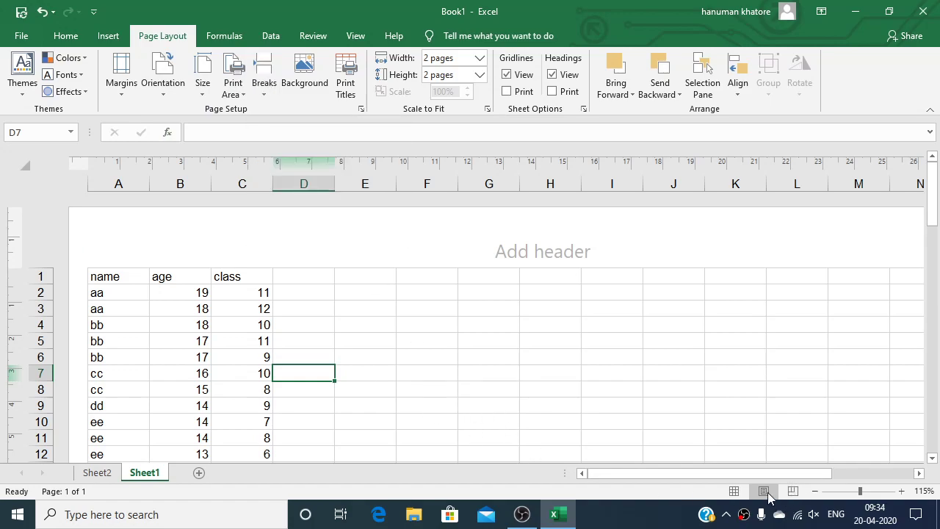
Switch the pages back to portrait orientation
scroll(467, 392, "down", 3)
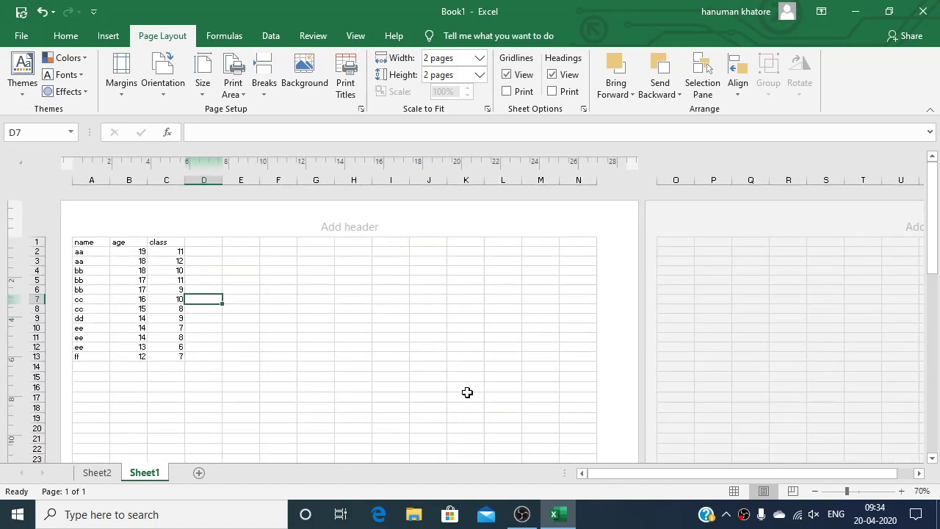
left_click(166, 91)
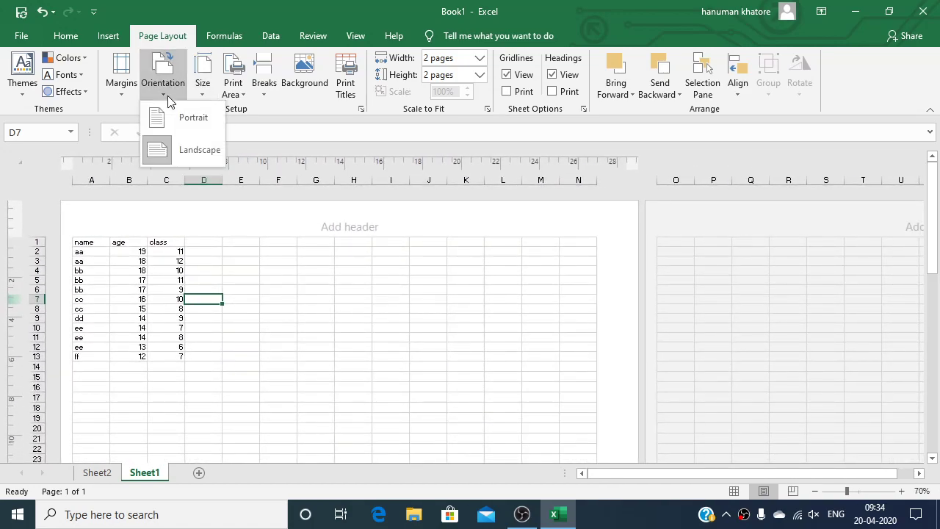
left_click(169, 112)
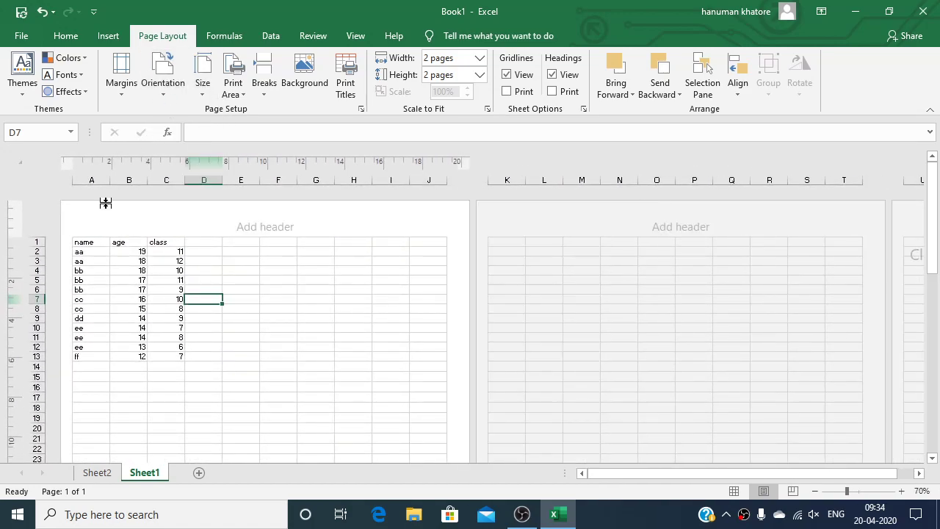
left_click(82, 242)
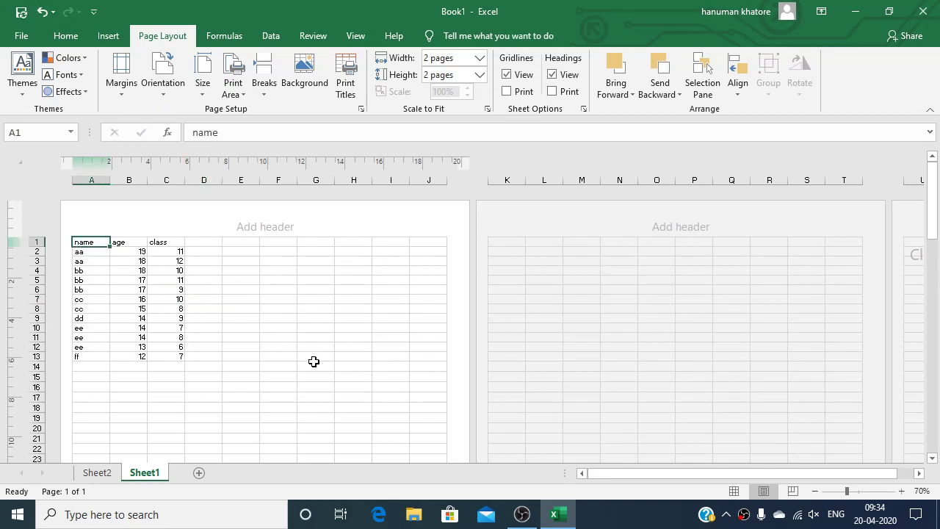
Copy the table A1:C13 and paste it starting at cell I1
key("shift+Right")
key("shift+Right")
key("shift+Down")
key("shift+Down")
key("shift+Down")
key("shift+Down")
key("shift+Down")
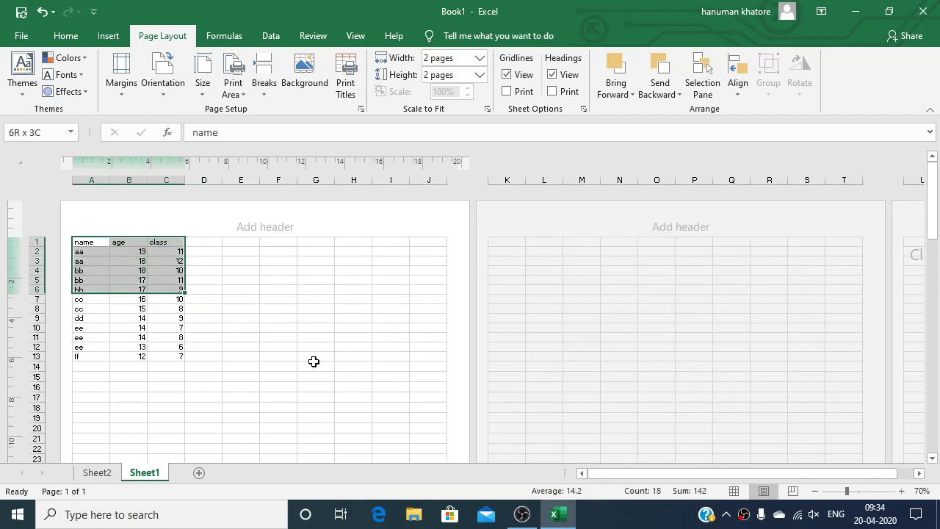
key("shift+Down")
key("shift+Down")
key("shift+Down")
key("shift+Down")
key("shift+Down")
key("shift+Down")
key("shift+Down")
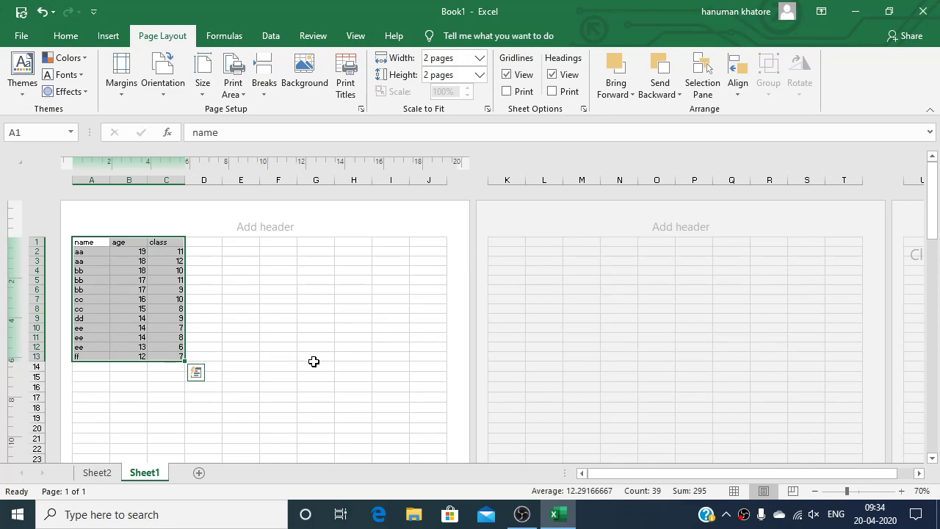
key("ctrl+c")
key("ctrl+q")
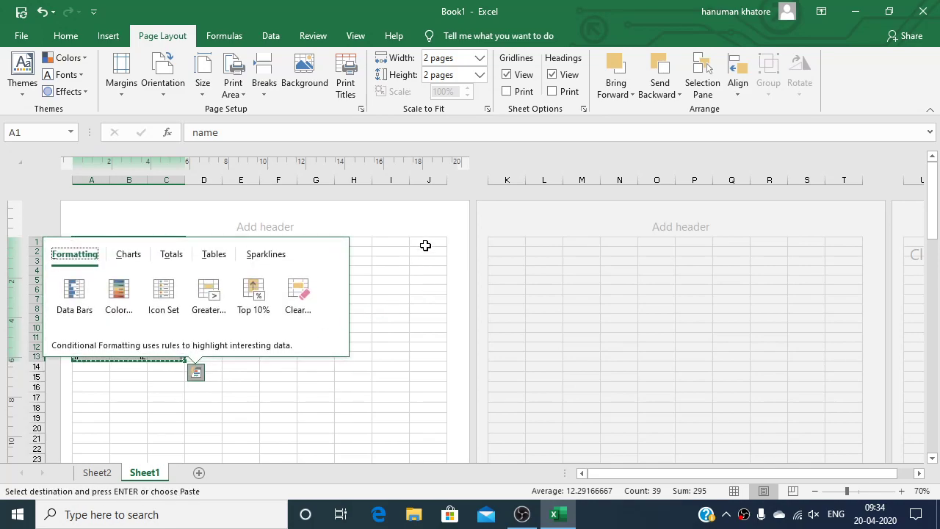
left_click(394, 243)
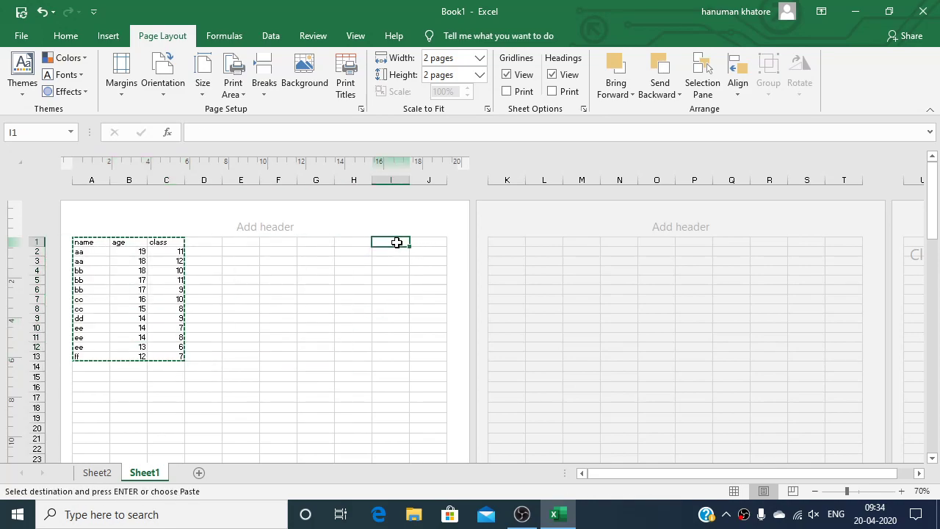
key("ctrl+v")
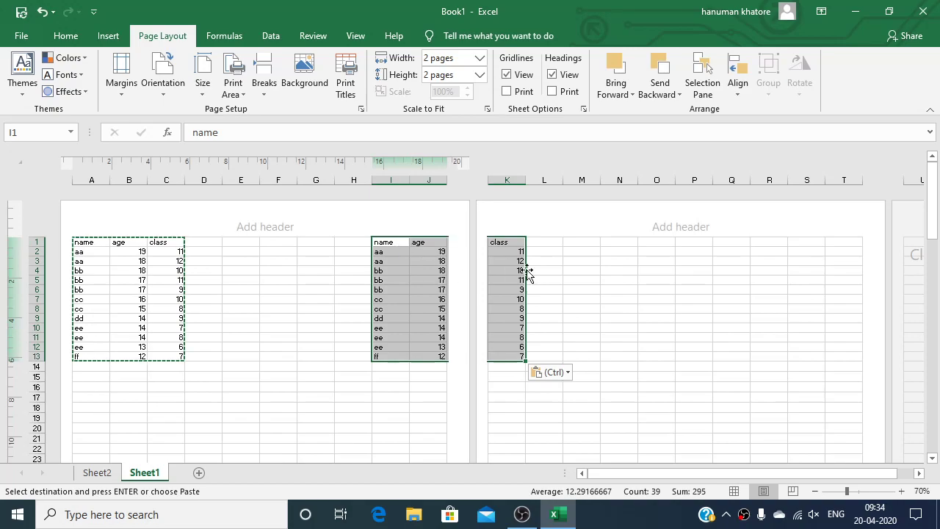
Check the copy in Normal view, end copy mode, and return to Page Layout view
left_click(734, 493)
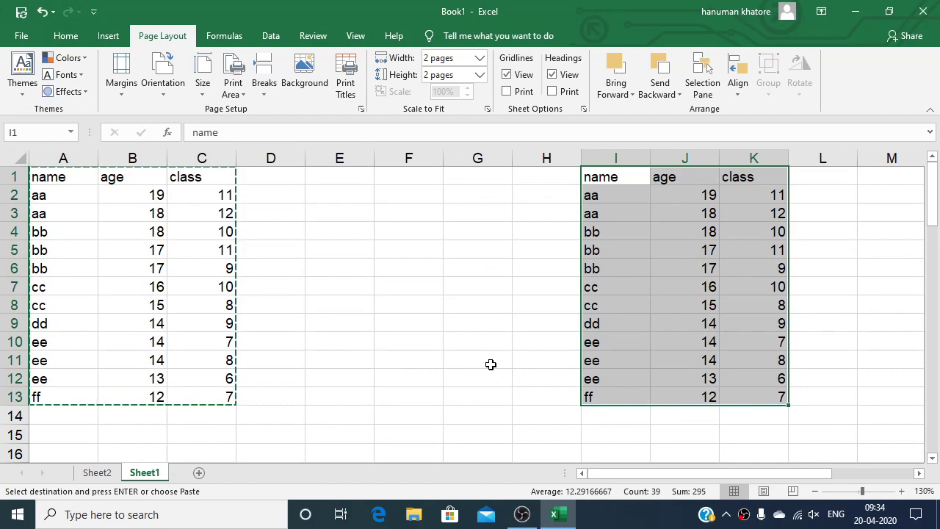
key("Escape")
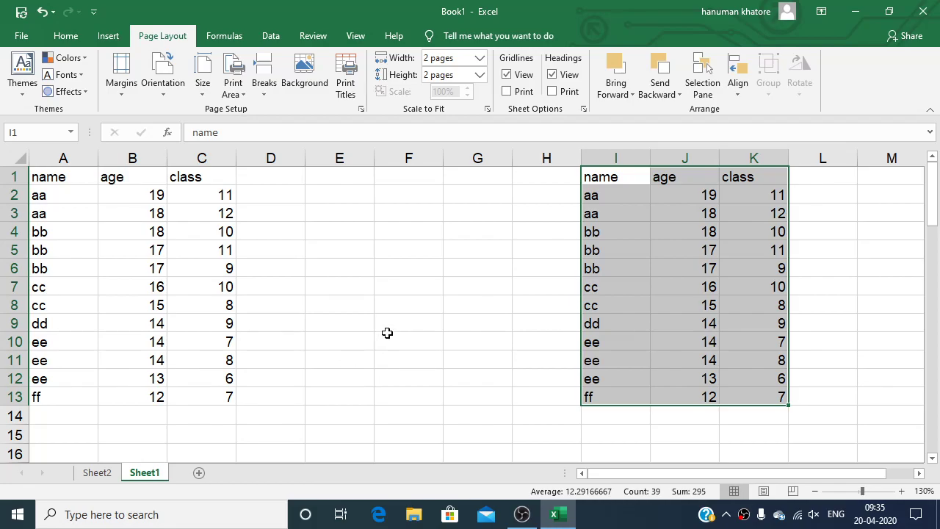
scroll(387, 332, "down", 2, "ctrl")
scroll(387, 333, "down", 1, "ctrl")
scroll(387, 333, "down", 1, "ctrl")
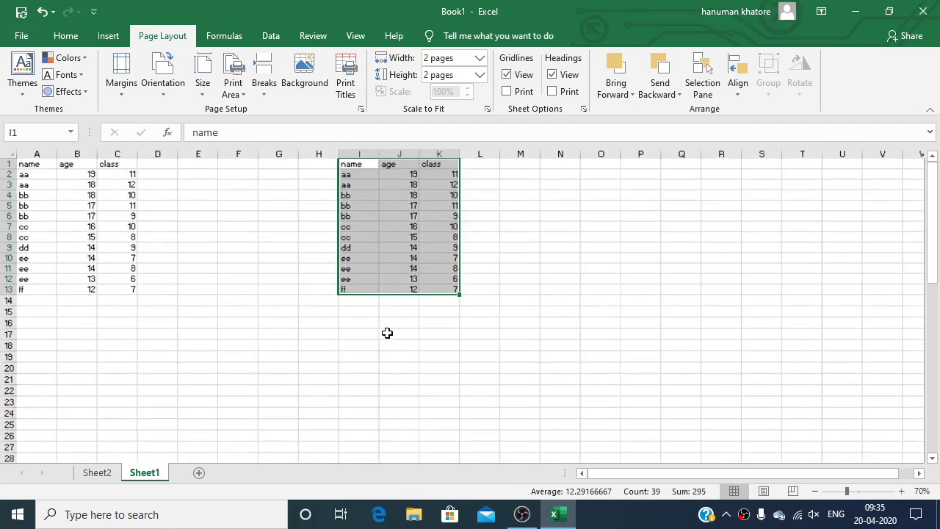
scroll(387, 333, "down", 1, "ctrl")
scroll(388, 332, "up", 2, "ctrl")
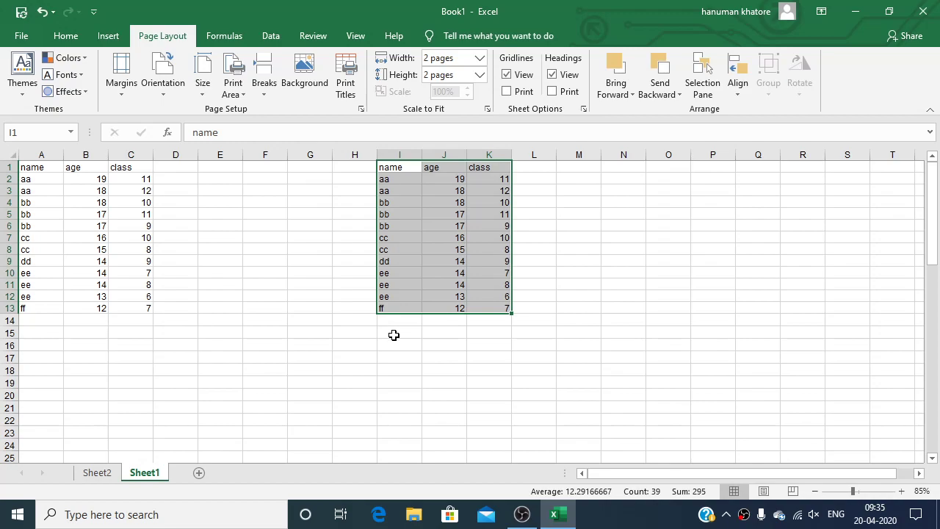
left_click(763, 491)
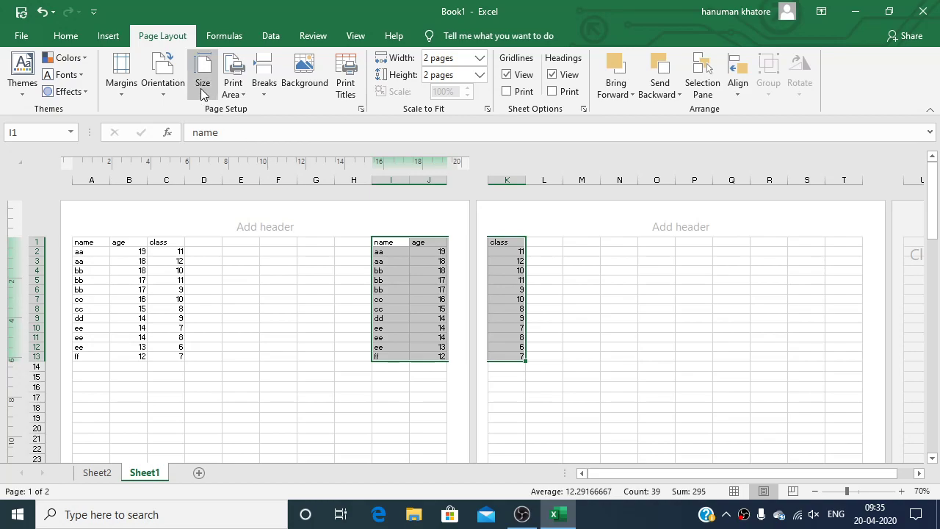
left_click(167, 83)
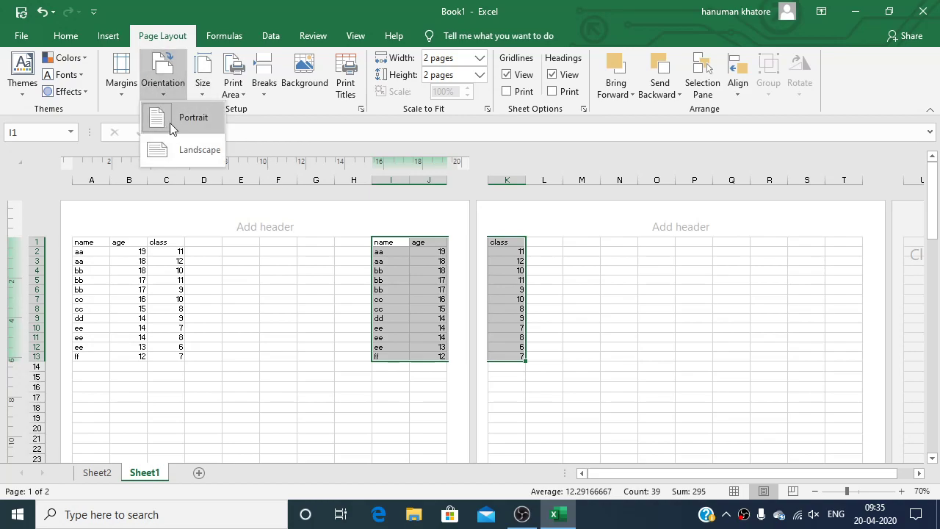
left_click(182, 153)
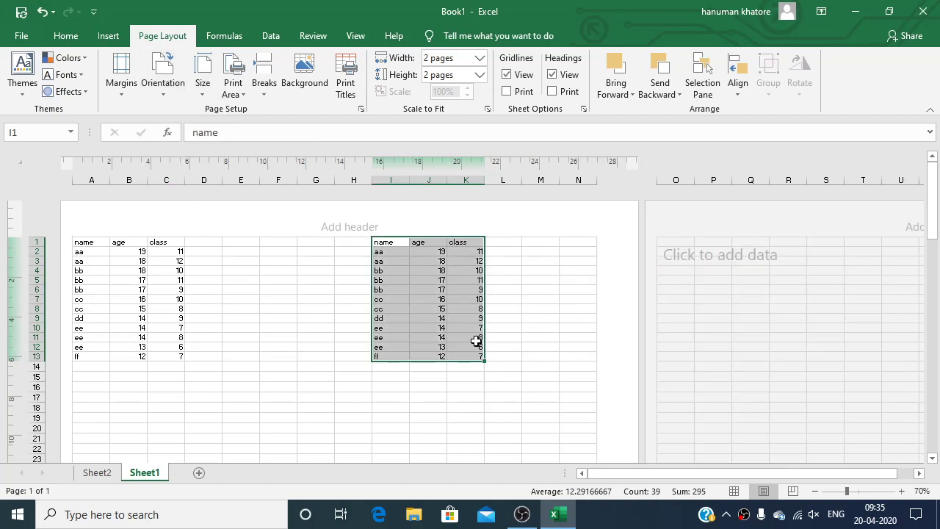
left_click(162, 74)
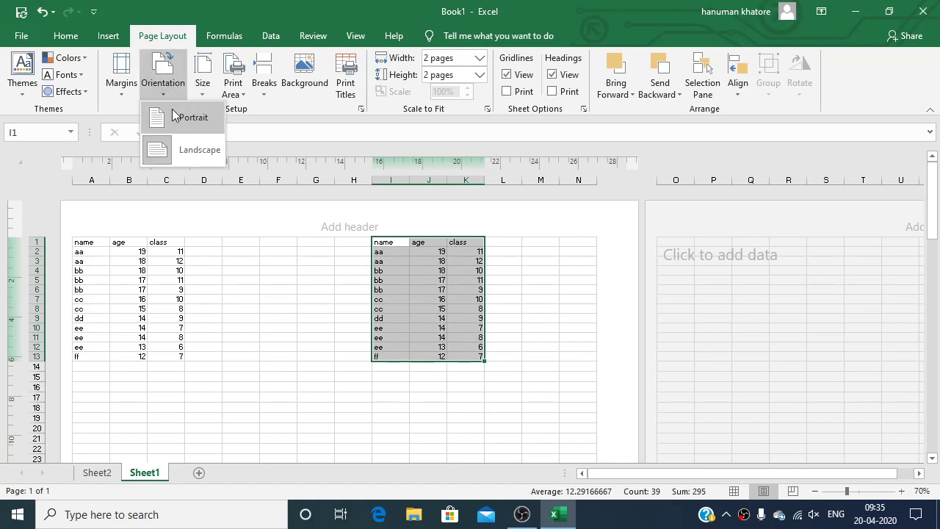
left_click(172, 116)
left_click(132, 87)
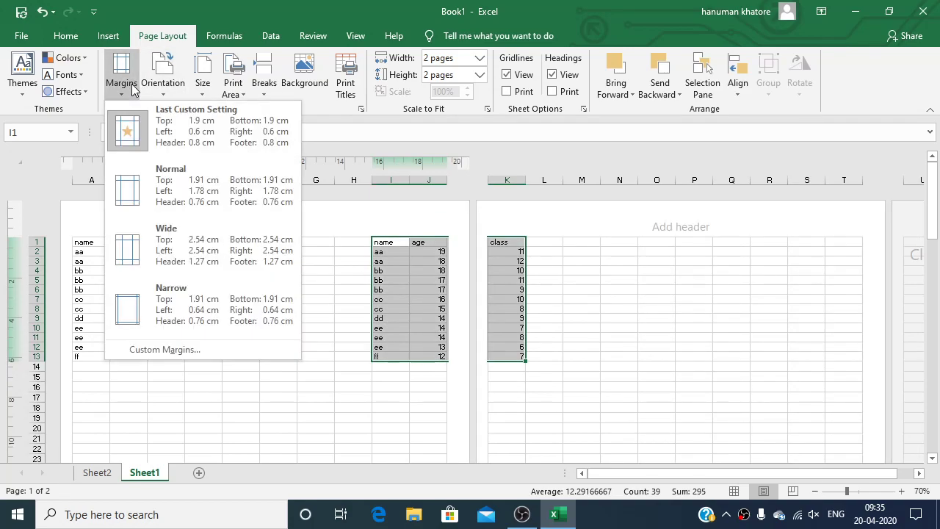
left_click(171, 294)
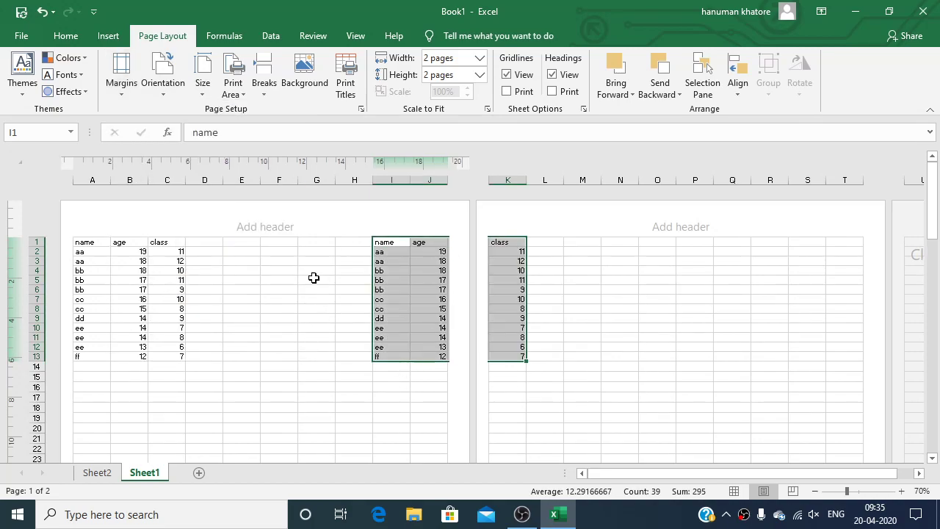
left_click(120, 81)
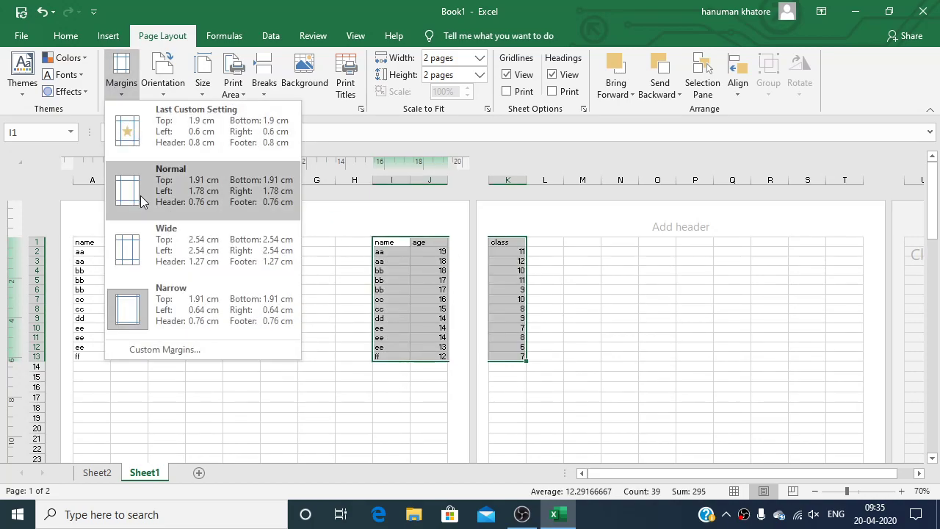
left_click(167, 351)
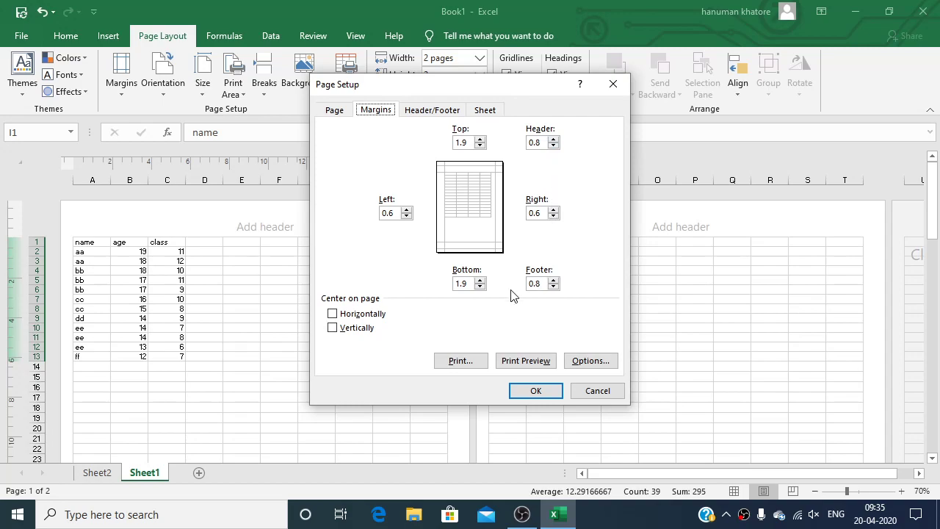
left_click(588, 394)
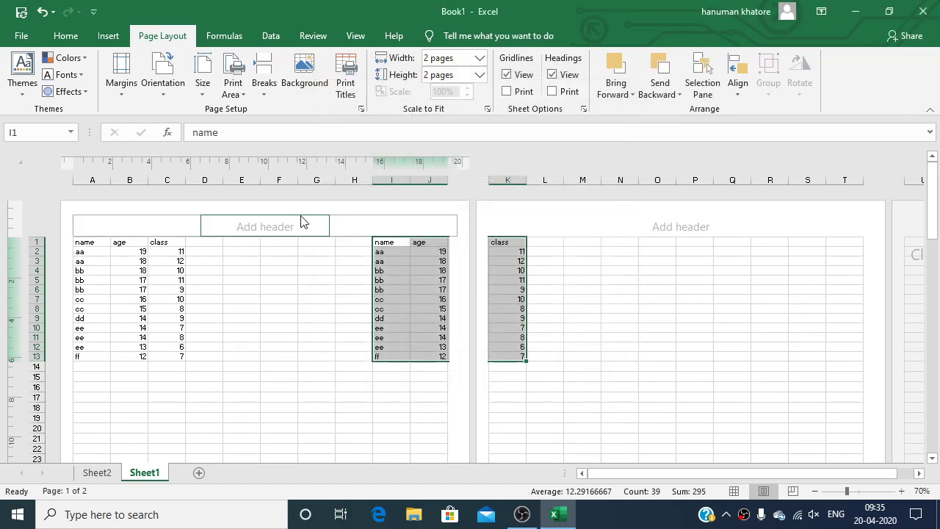
In Page Break Preview, drag the breaks so page 1 spans A–G and page 2 spans H–N
left_click(272, 89)
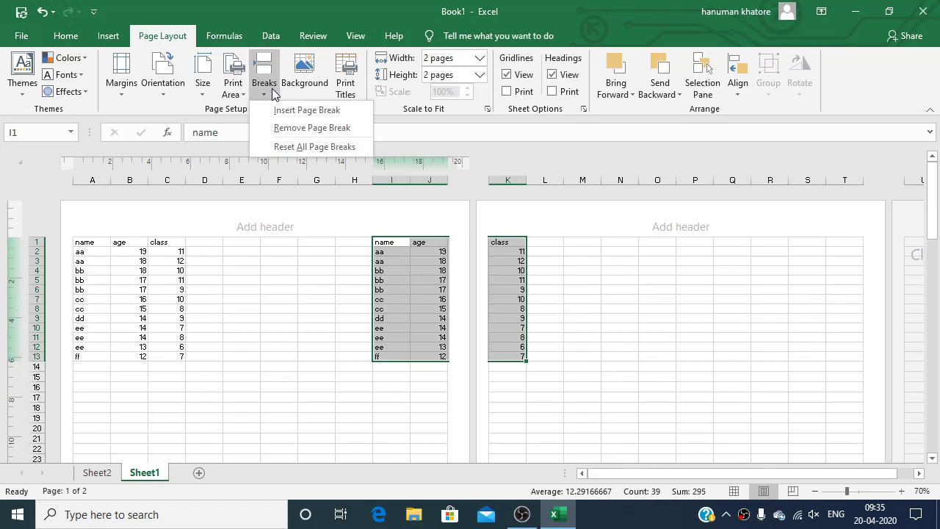
left_click(296, 331)
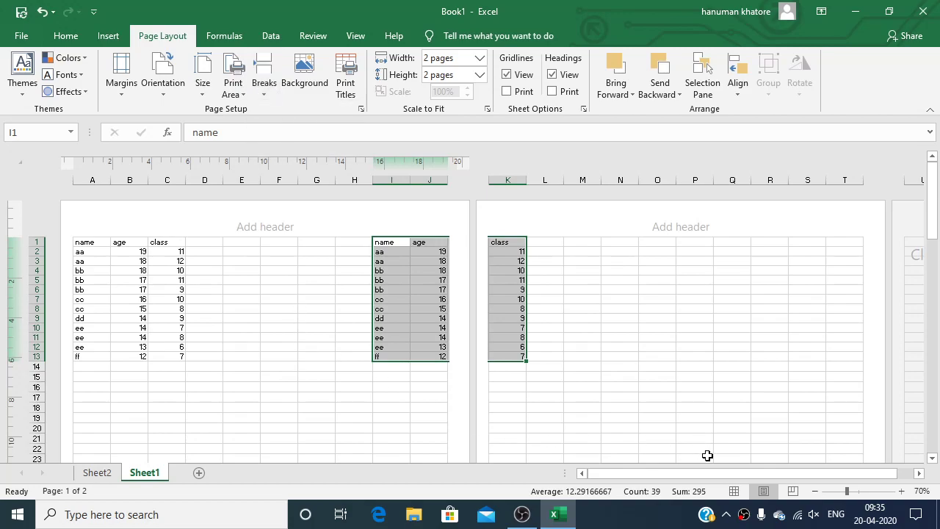
left_click(792, 491)
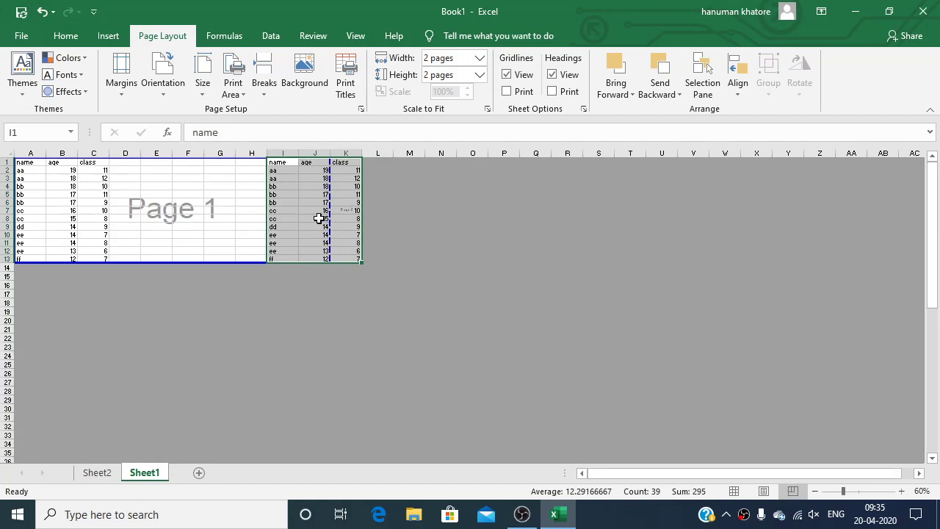
left_click(317, 218)
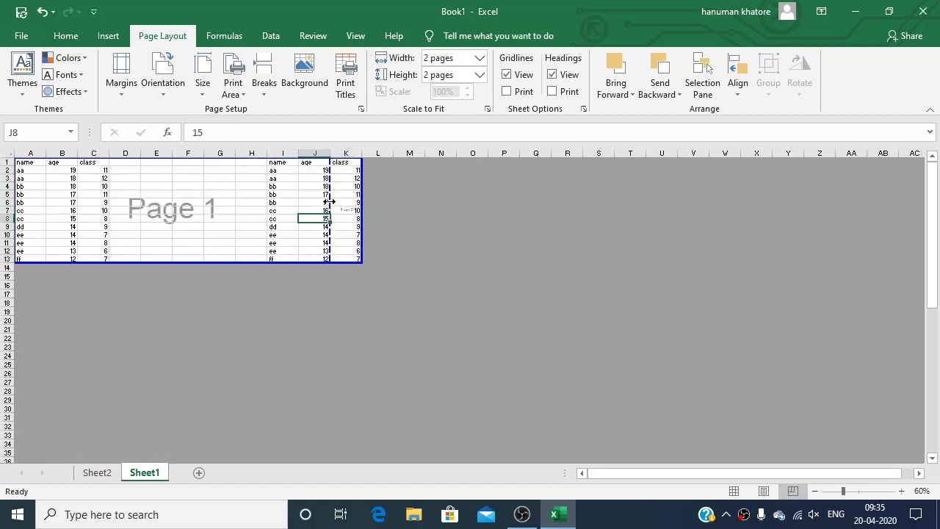
left_click_drag(330, 202, 262, 195)
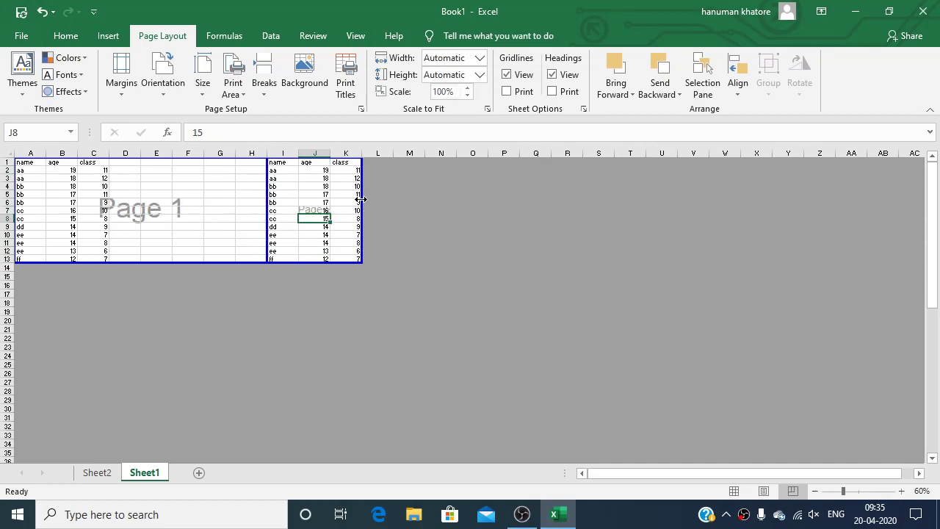
left_click_drag(361, 199, 472, 210)
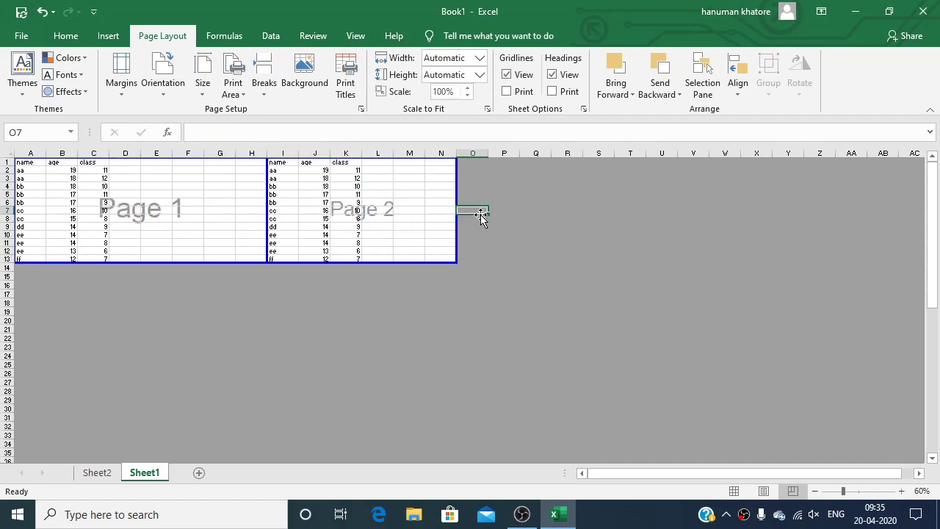
left_click_drag(269, 208, 235, 206)
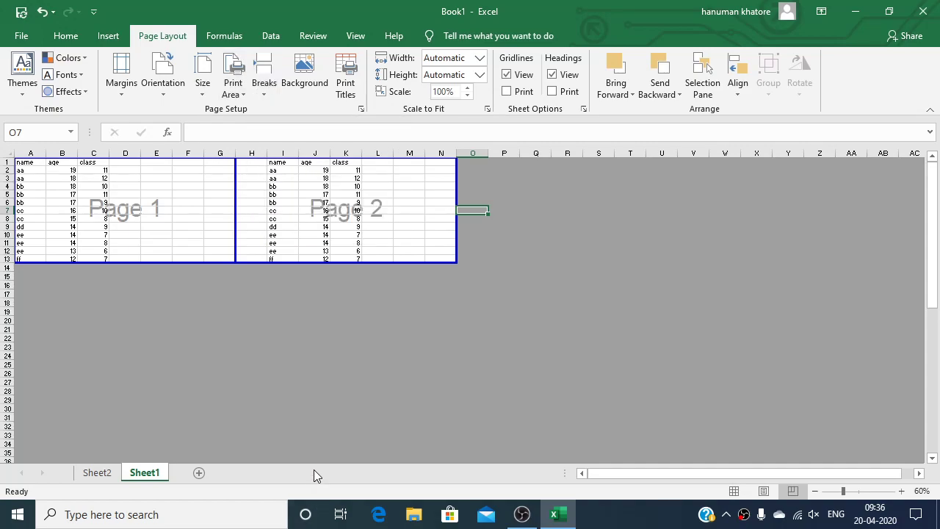
Insert page breaks at cell J8
left_click(309, 219)
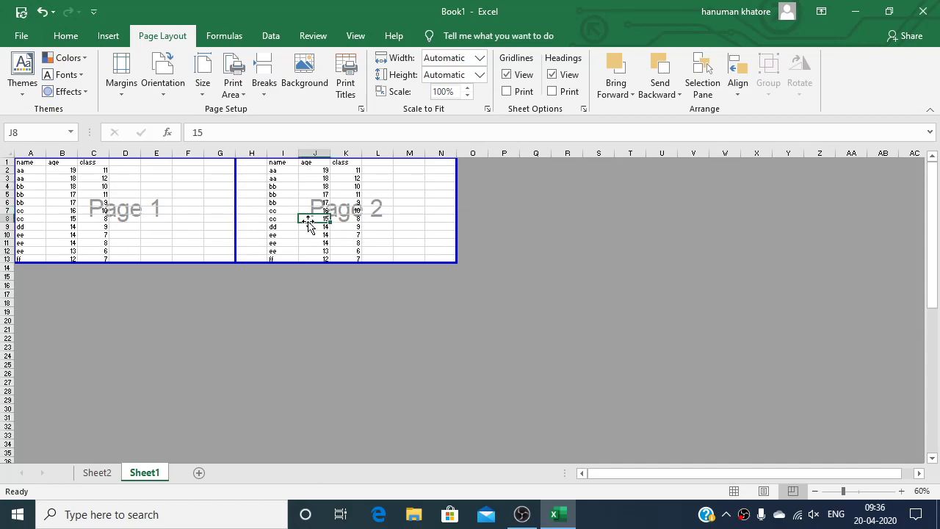
left_click(269, 91)
left_click(307, 111)
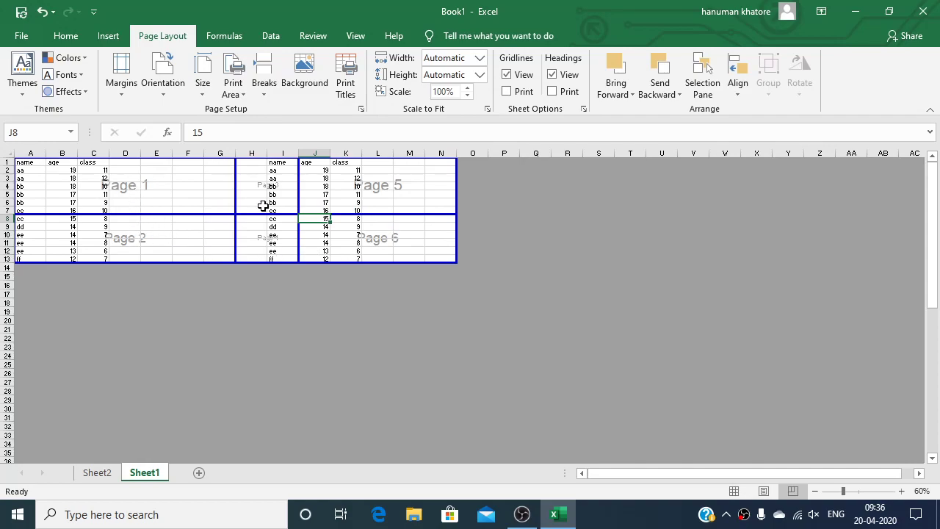
scroll(356, 302, "up", 4)
scroll(355, 302, "up", 1)
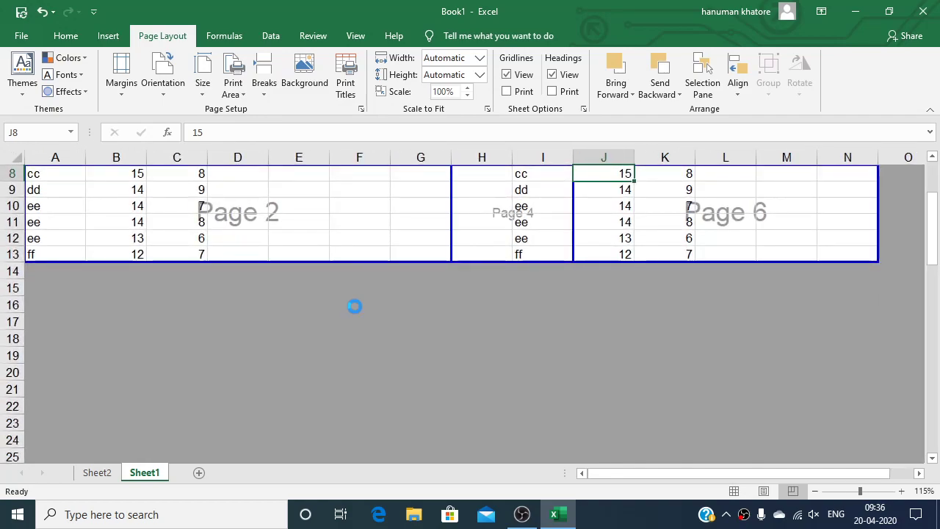
left_click_drag(929, 252, 930, 221)
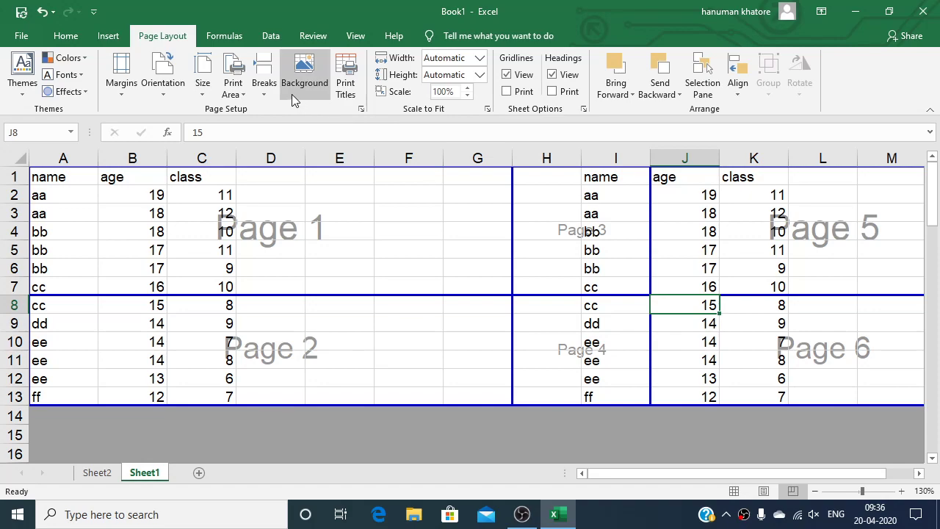
Remove the break above row 8, move the vertical break to F/G, extend pages to row 14
left_click(265, 86)
left_click(278, 129)
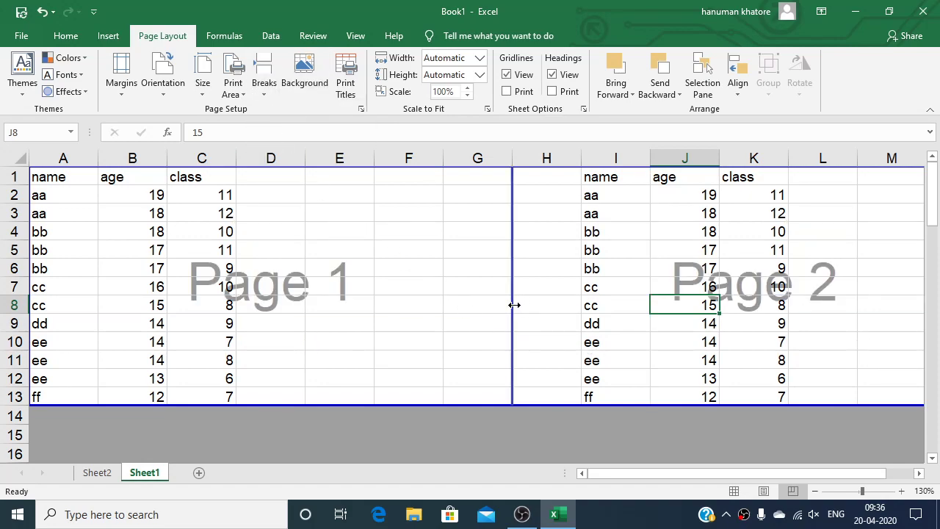
left_click_drag(512, 305, 444, 298)
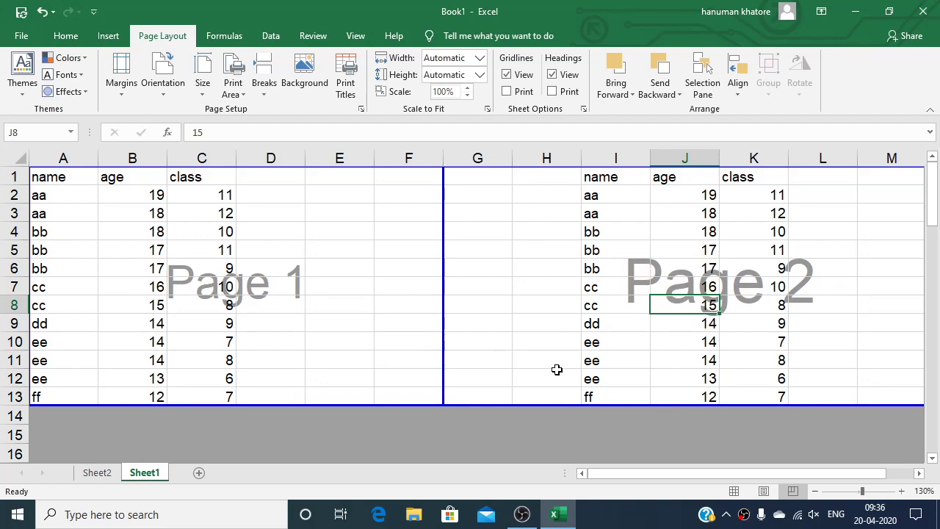
left_click_drag(482, 405, 484, 415)
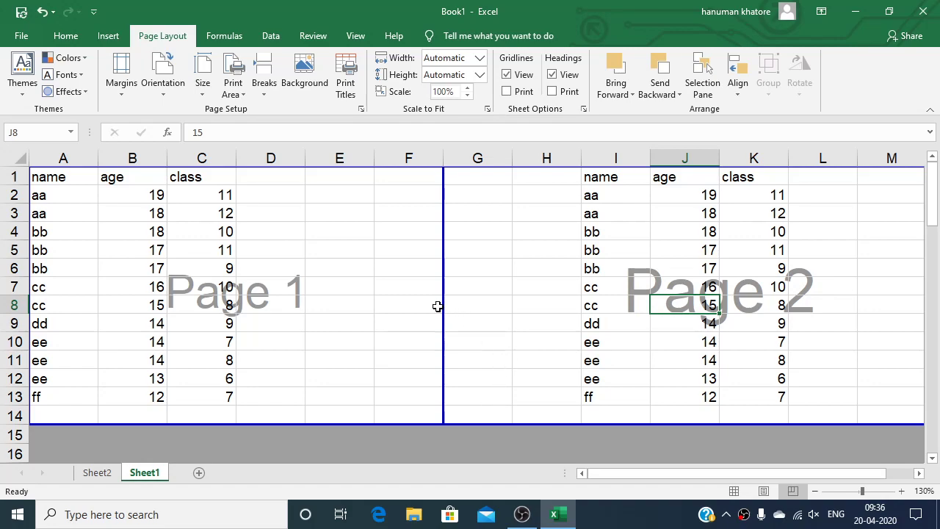
mouse_move(443, 307)
left_mouse_down()
mouse_move(235, 314)
mouse_move(437, 326)
left_mouse_up()
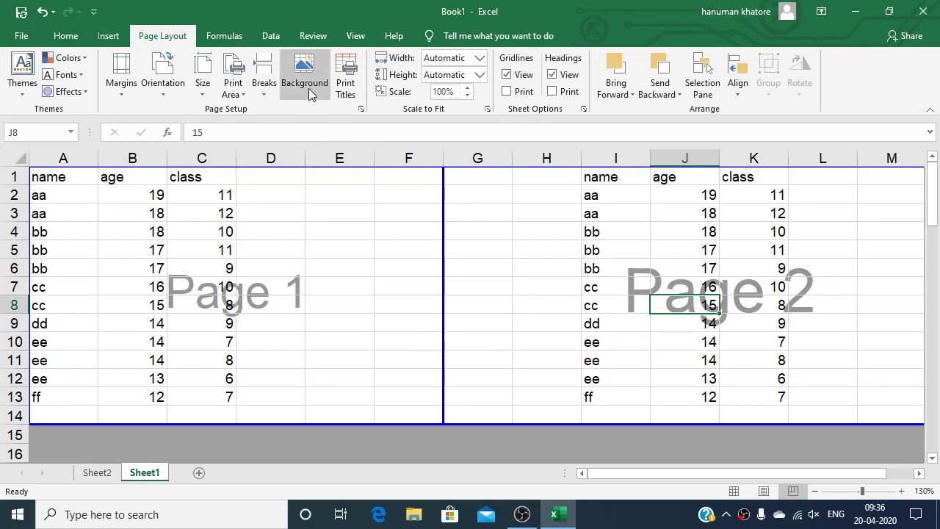
Reset all manual page breaks and drag the page break to between columns G and H
left_click(258, 87)
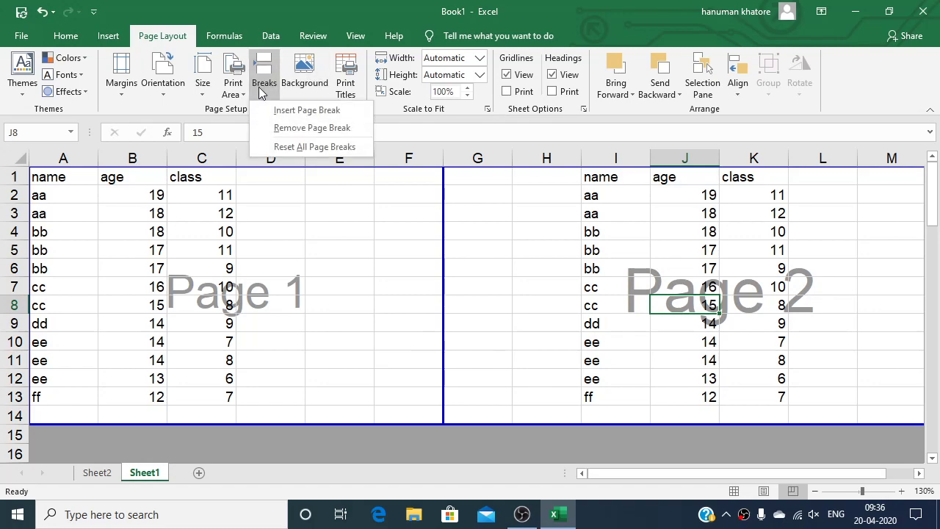
left_click(295, 148)
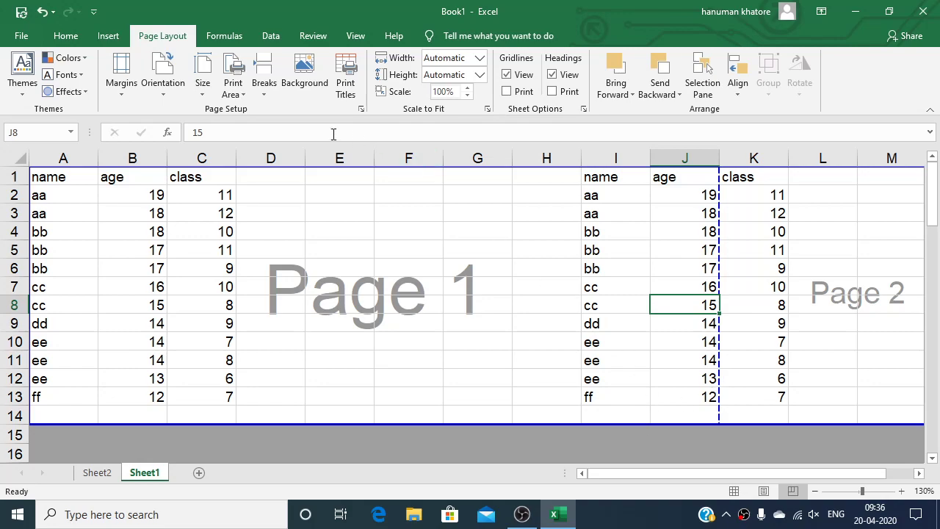
left_click(163, 93)
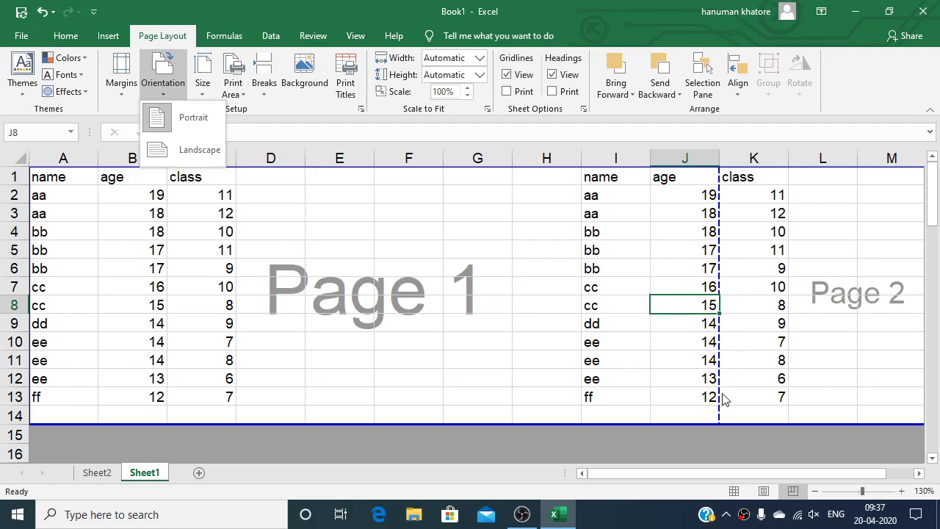
left_click_drag(724, 399, 528, 390)
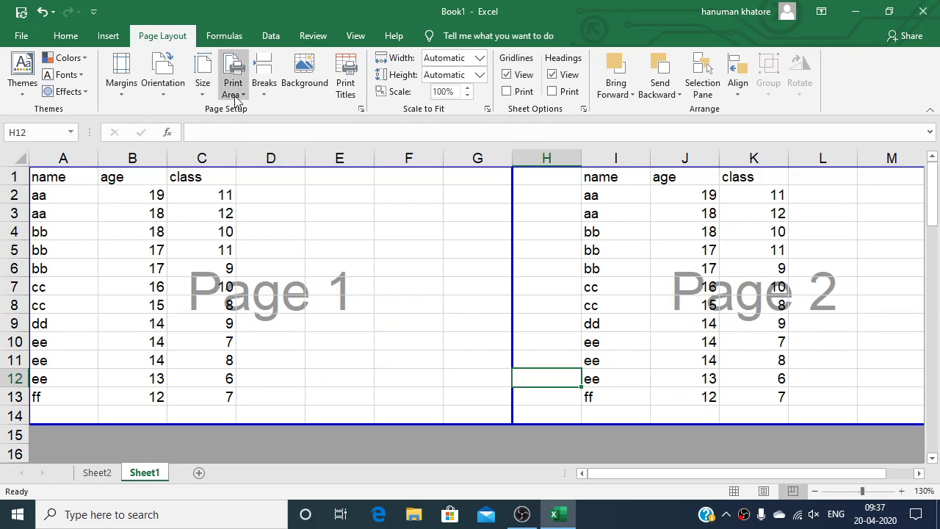
Search online images for 'excel' and insert the first Excel logo as the sheet background
left_click(309, 90)
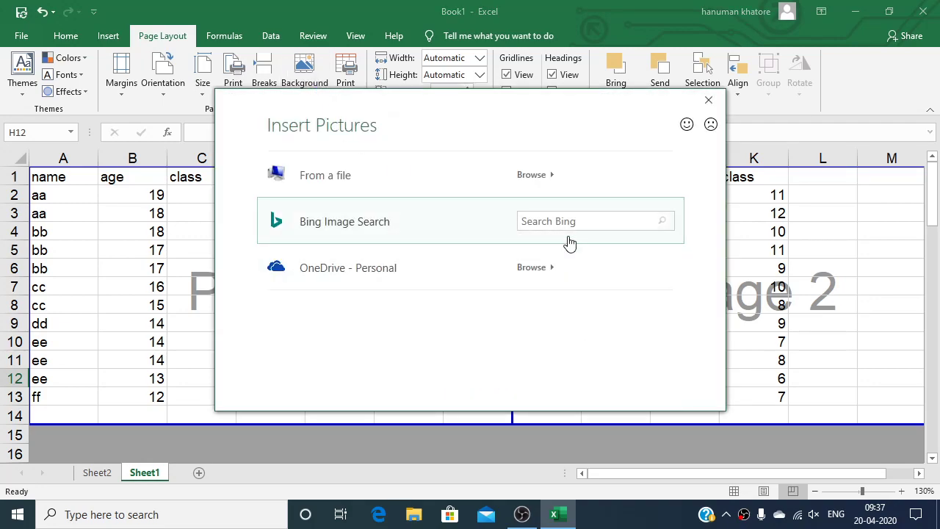
left_click(567, 222)
key("Return")
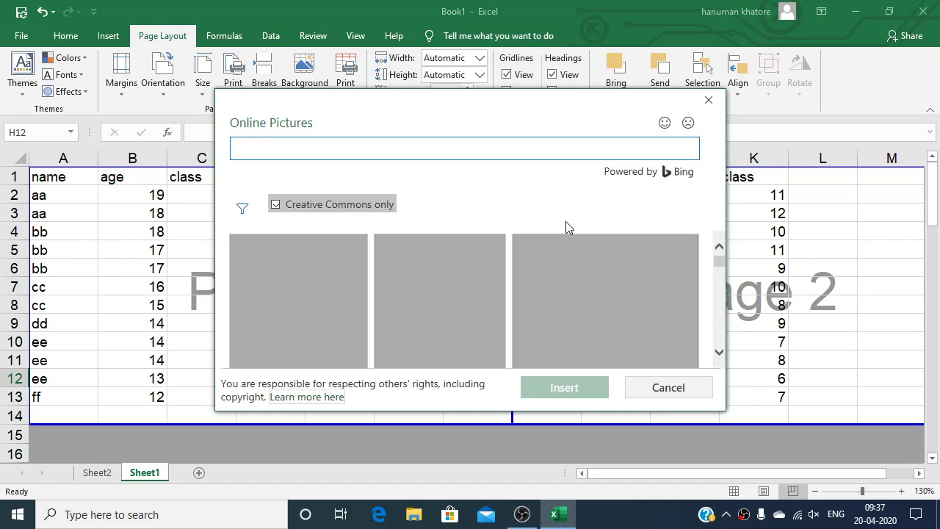
left_click(333, 280)
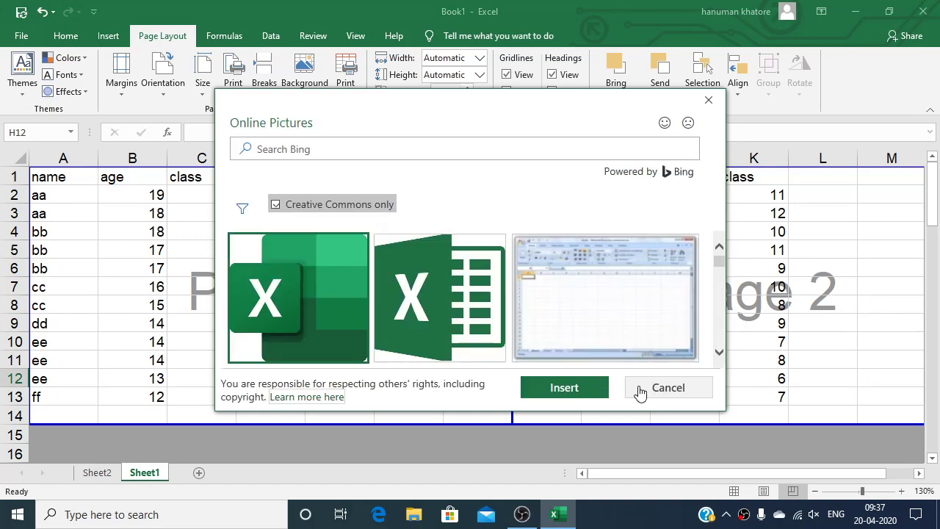
left_click(550, 389)
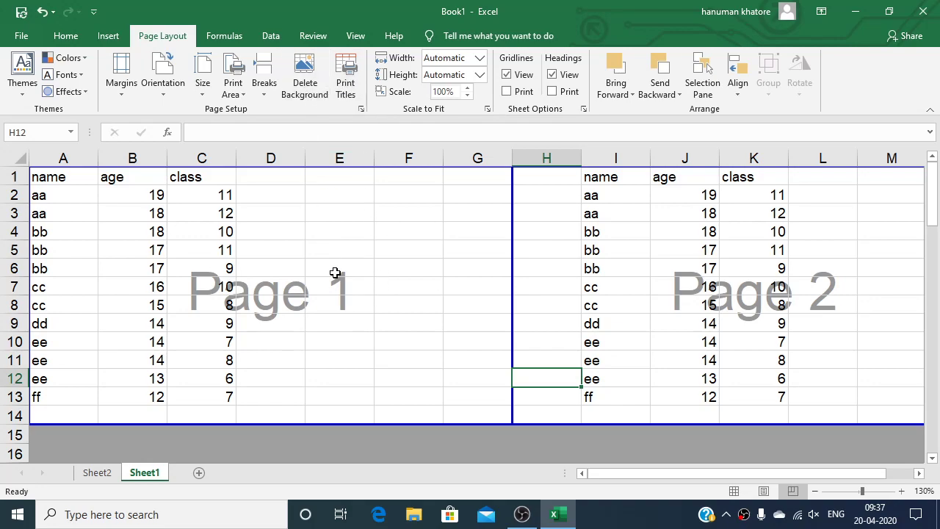
View the logo background in Normal view, then return to Page Layout view
scroll(334, 273, "down", 4)
scroll(334, 273, "up", 4)
left_click(733, 491)
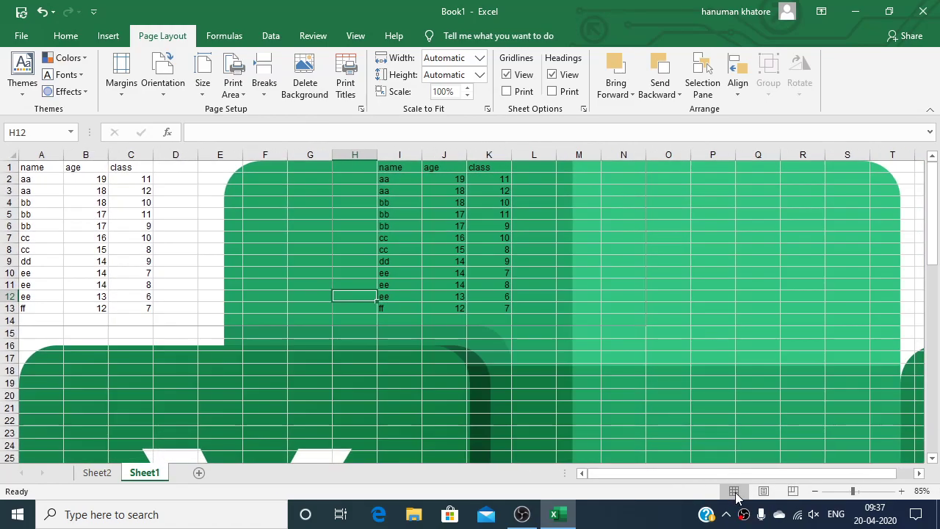
scroll(497, 363, "down", 2, "ctrl")
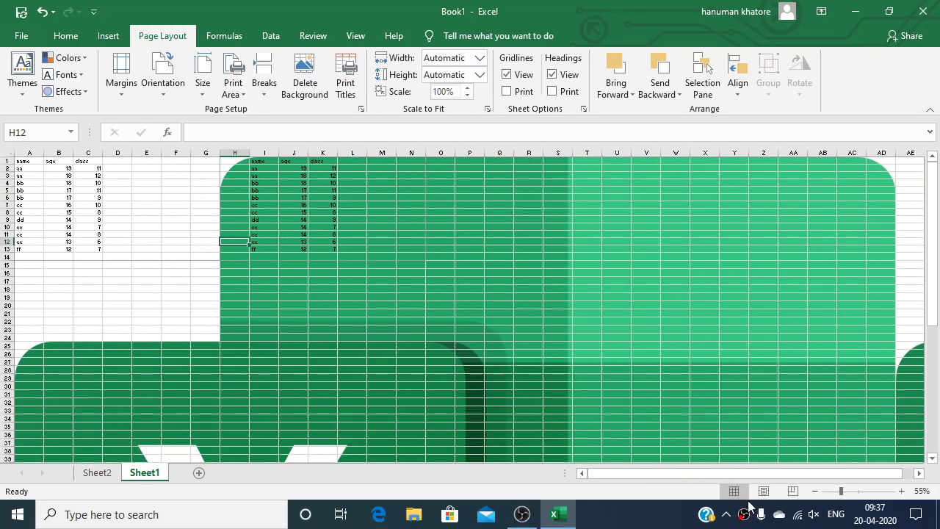
left_click(763, 491)
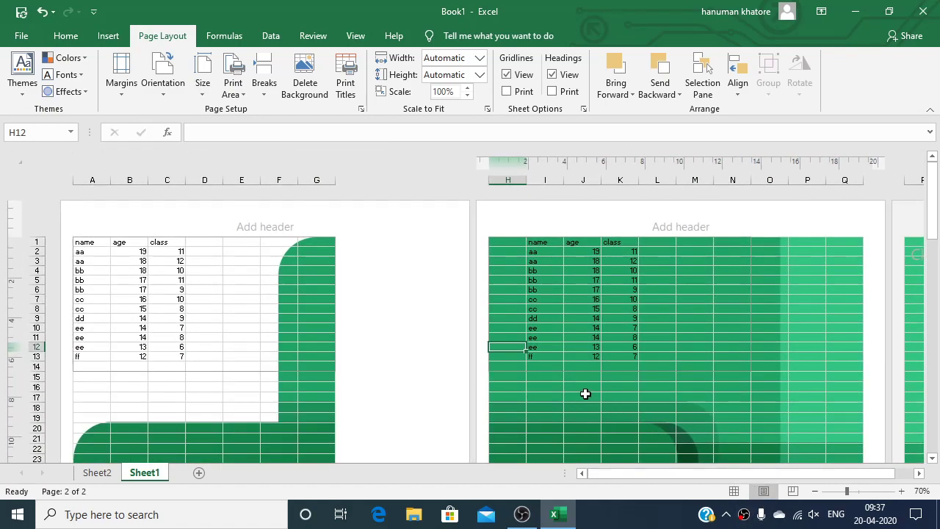
scroll(584, 394, "up", 3)
Switch to Page Break Preview and delete the green Excel logo background
left_click(792, 491)
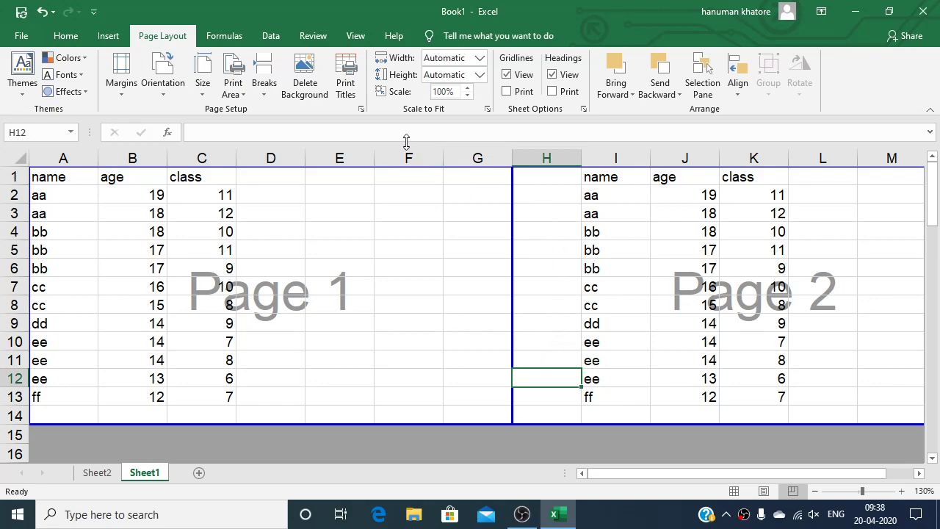
left_click(299, 70)
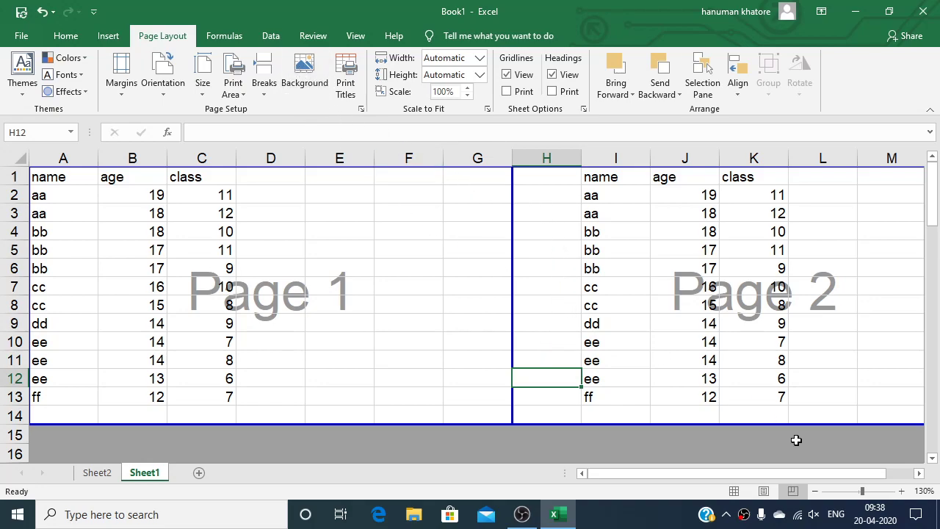
Switch to Page Layout view and review Page Setup's Sheet tab, cancelling without changes
left_click(763, 492)
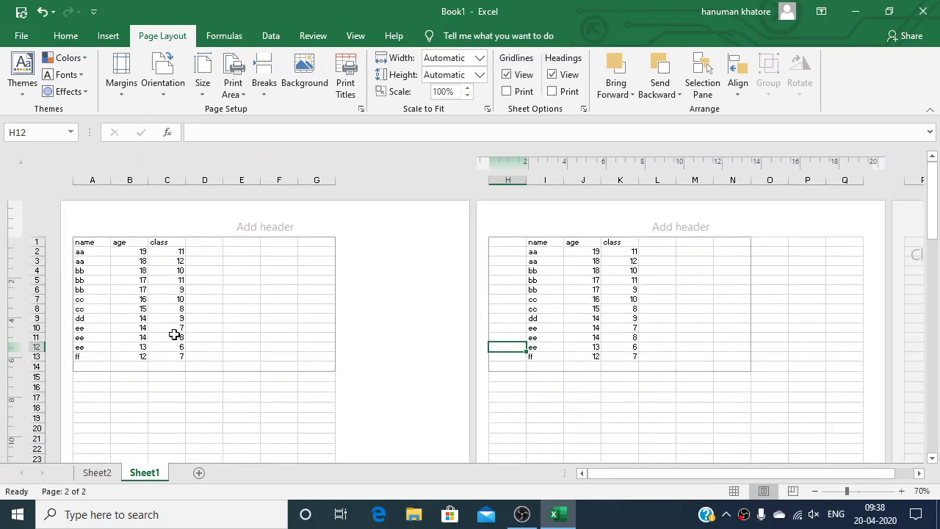
left_click(349, 85)
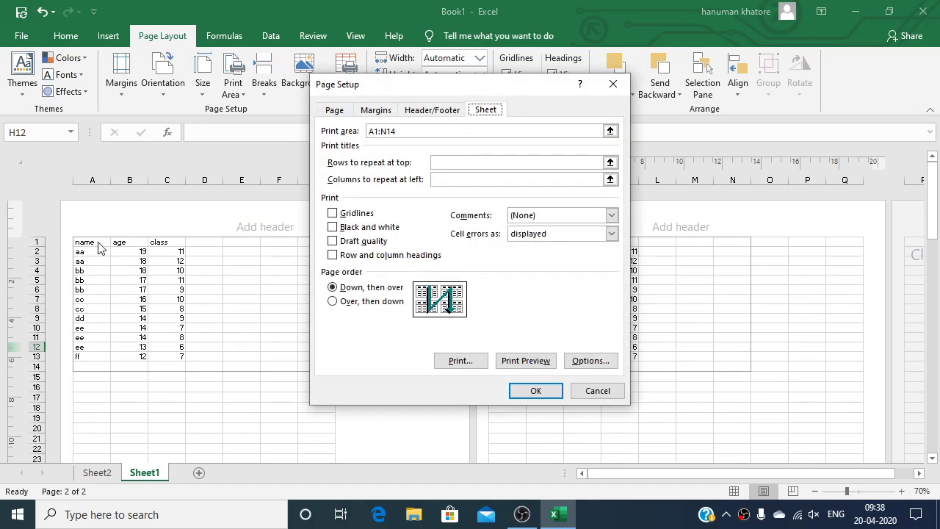
left_click(602, 392)
left_click(596, 397)
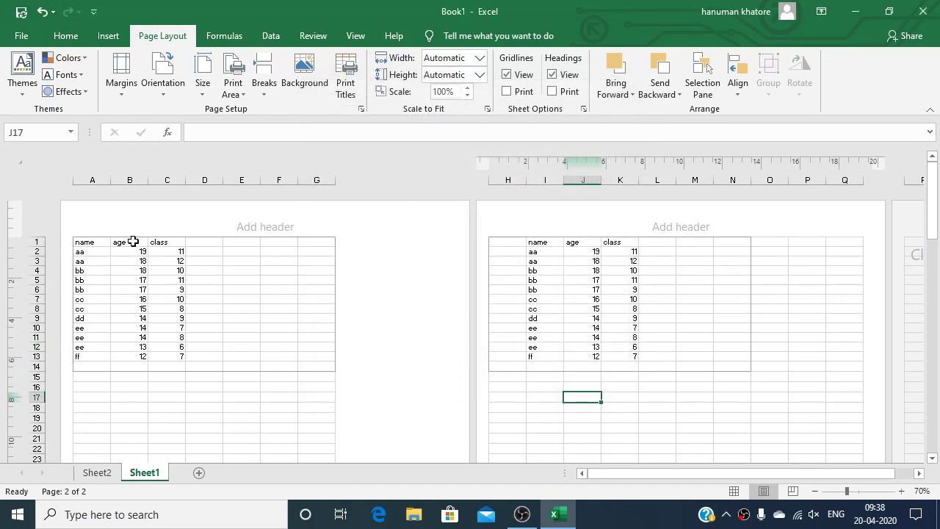
In Normal view, clear the duplicate table in I1:K13
left_click(733, 491)
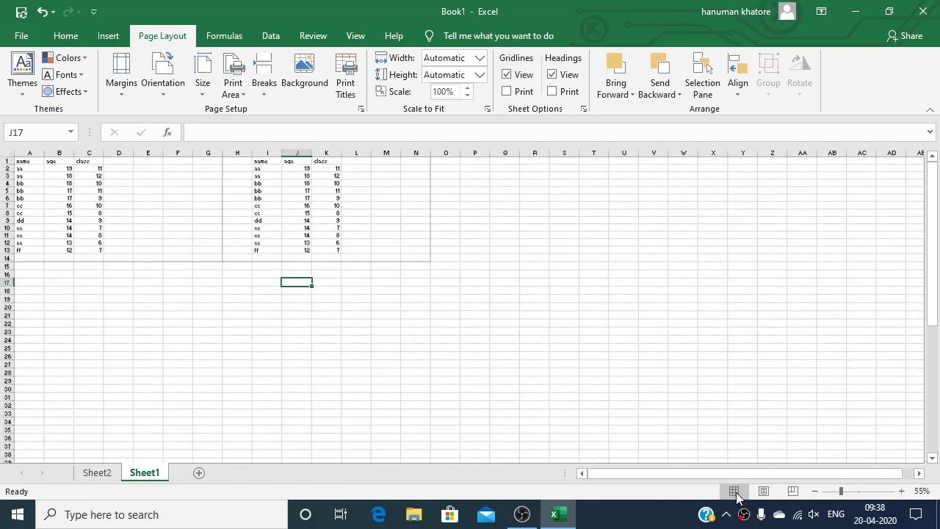
scroll(482, 369, "up", 4)
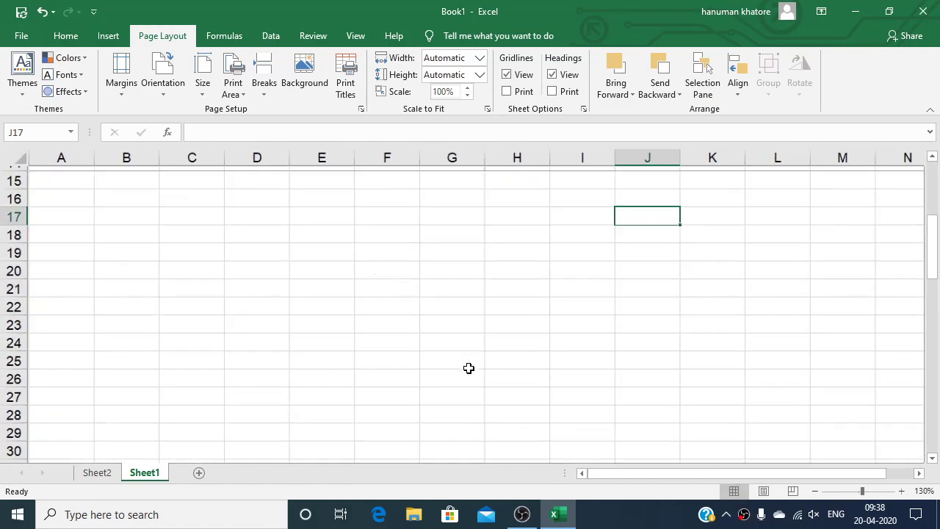
scroll(468, 367, "up", 1)
left_click_drag(933, 266, 933, 209)
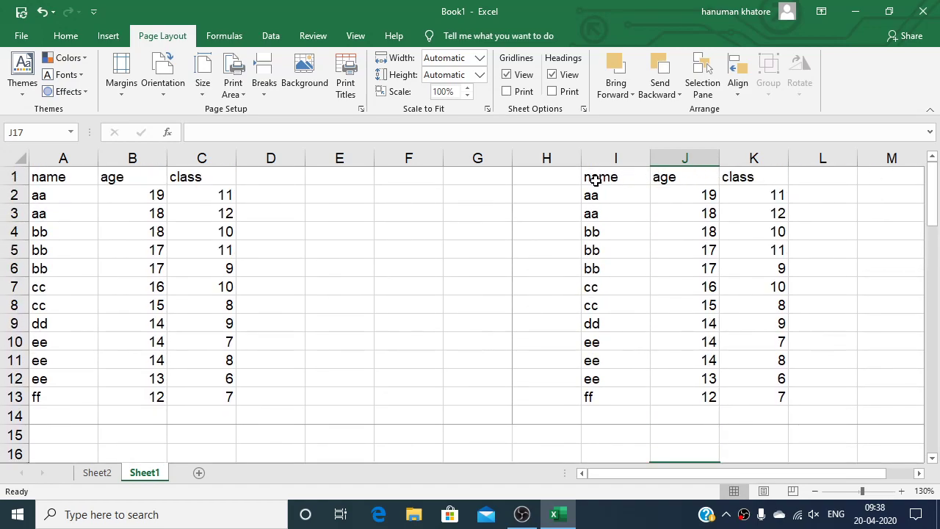
left_click(596, 181)
key("shift+Down")
key("shift+Down")
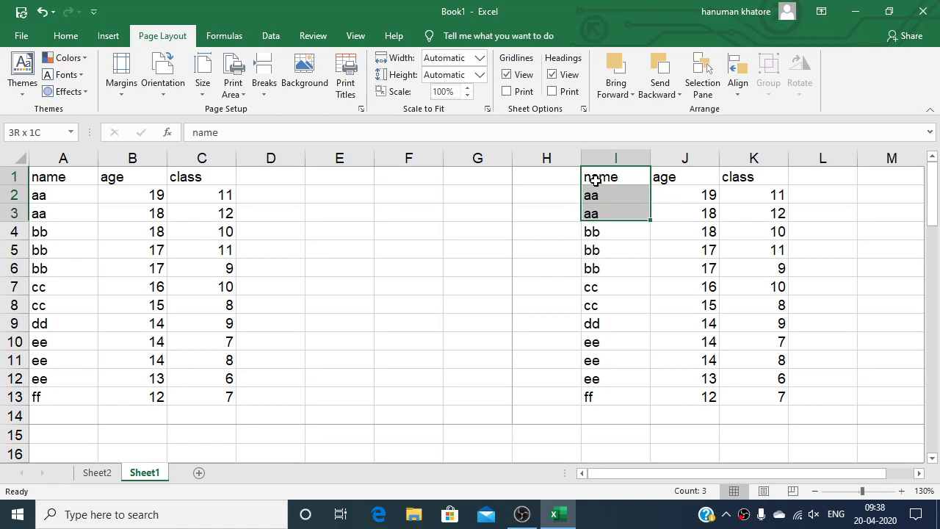
key("shift+Down")
key("shift+Down")
key("shift+Down")
key("shift+Down")
key("shift+Down")
key("shift+Down")
key("shift+Down")
key("shift+Down")
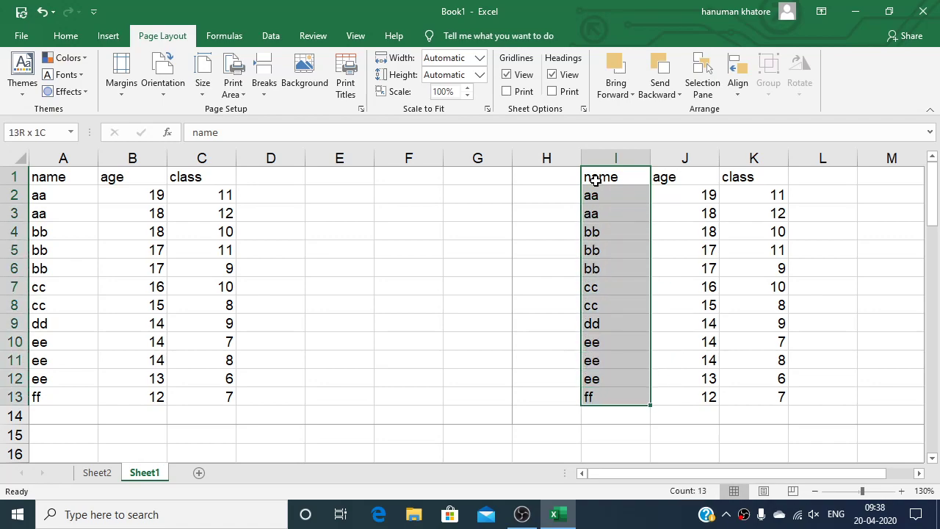
key("shift+Right")
key("shift+Right")
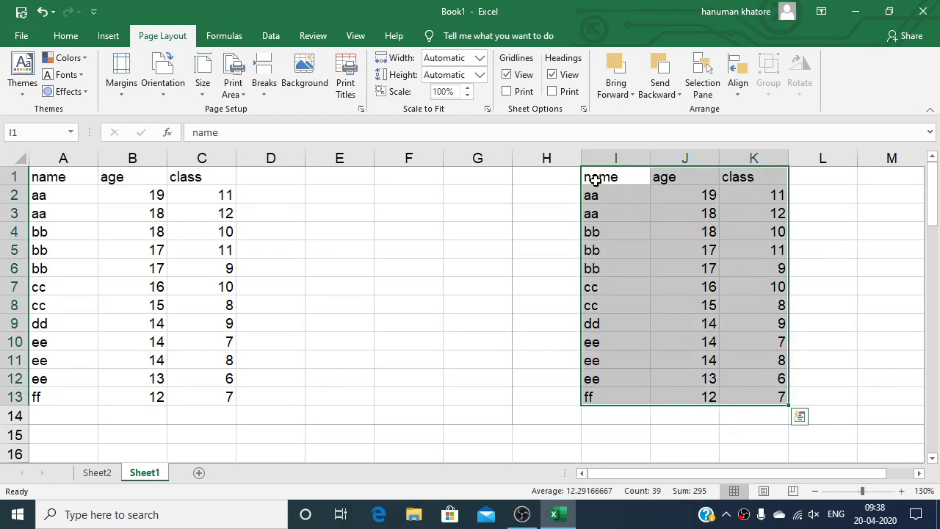
key("Delete")
Enter 'zxcvc' into cell J8
left_click(294, 251)
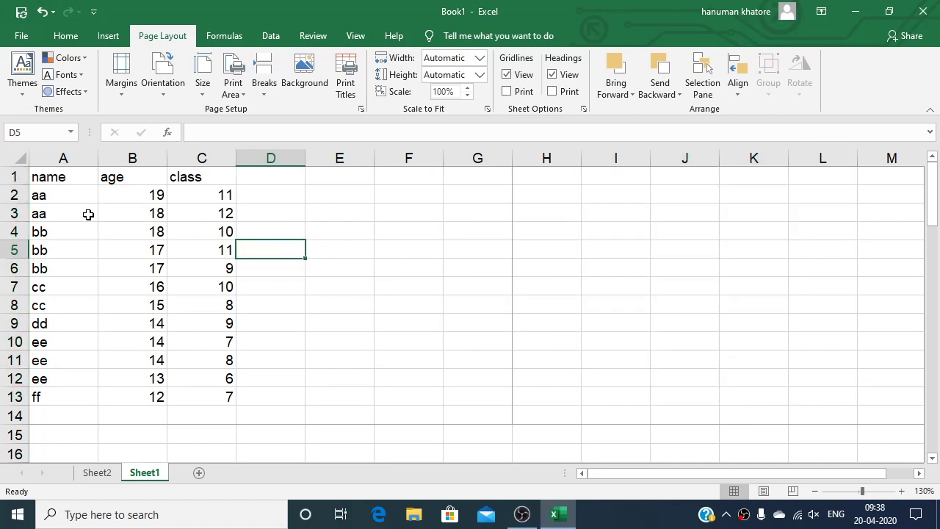
left_click(664, 297)
type("zxcvc")
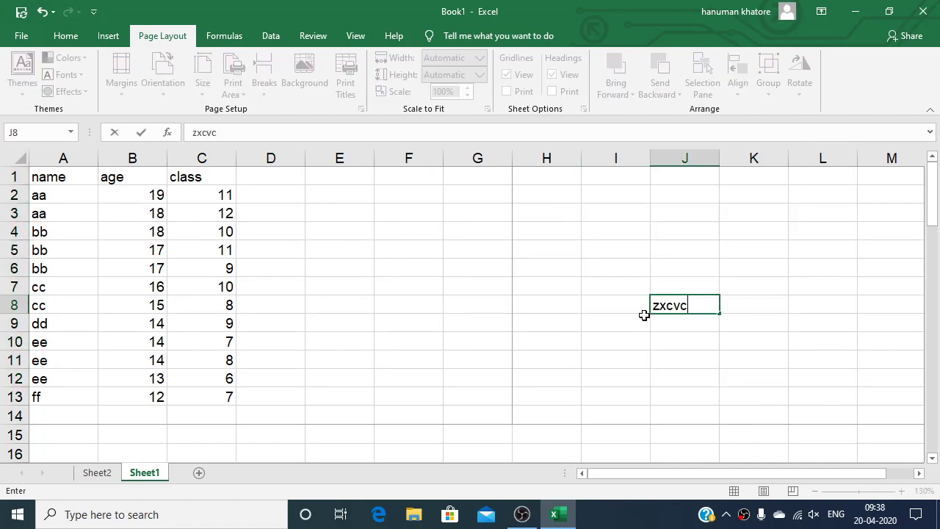
Copy the data rows A2:C13 and paste them starting at cell H2
left_click(65, 203)
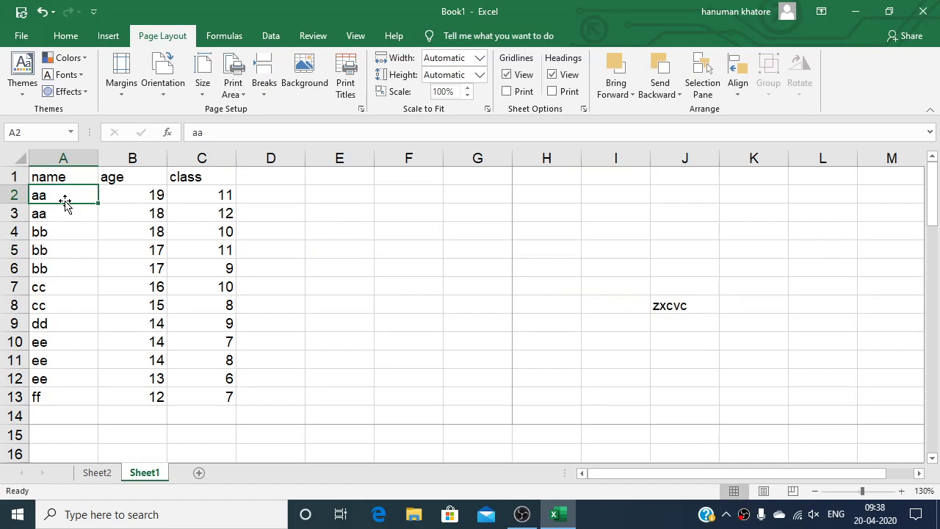
key("shift+Right")
key("shift+Right")
key("shift+Down")
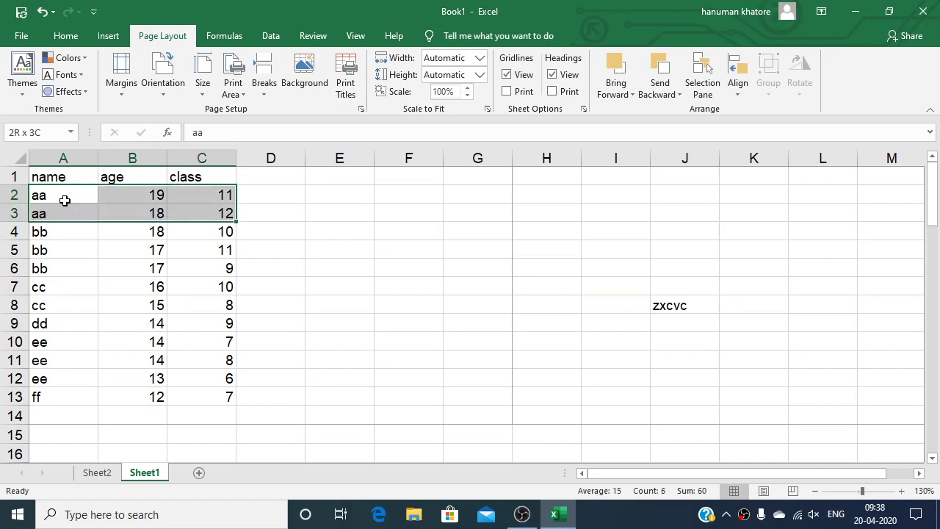
key("shift+Down")
key("shift+Down")
key("shift+Down")
key("shift+Down")
key("shift+Down")
key("shift+Down")
key("shift+Down")
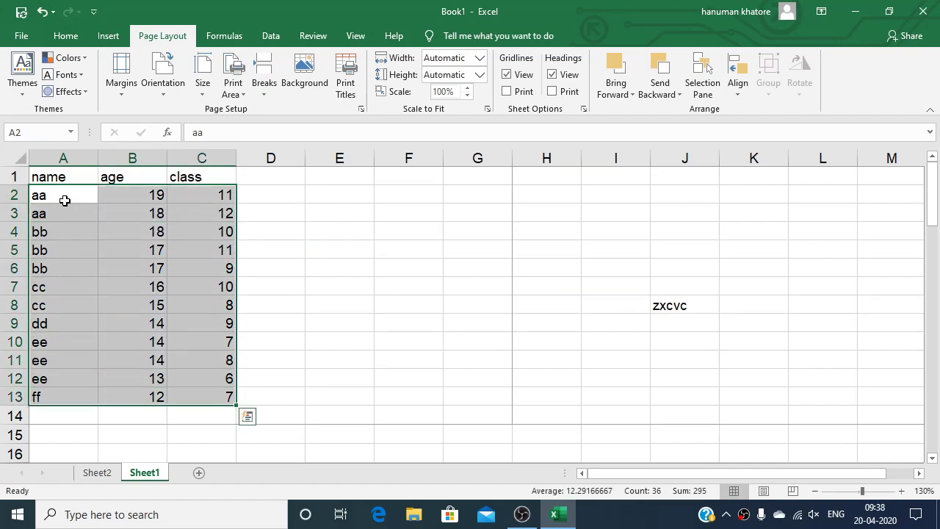
key("ctrl+c")
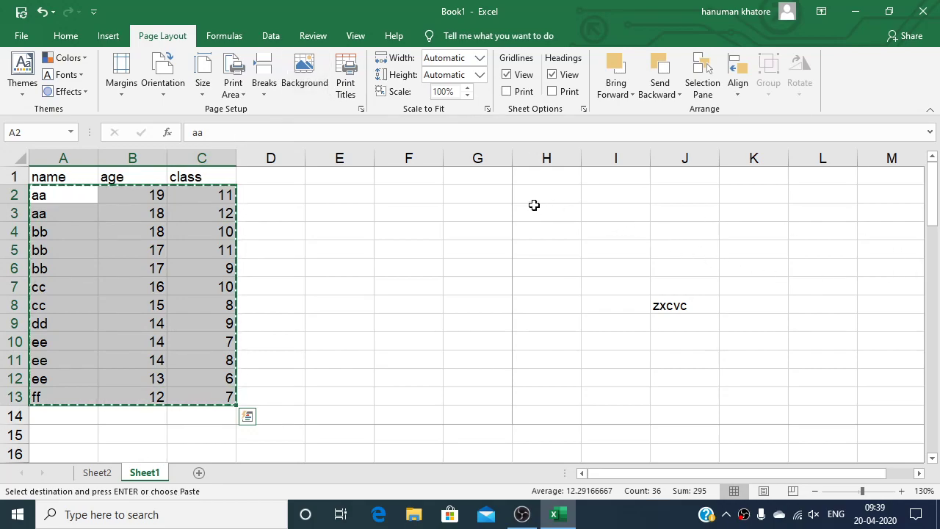
left_click(542, 201)
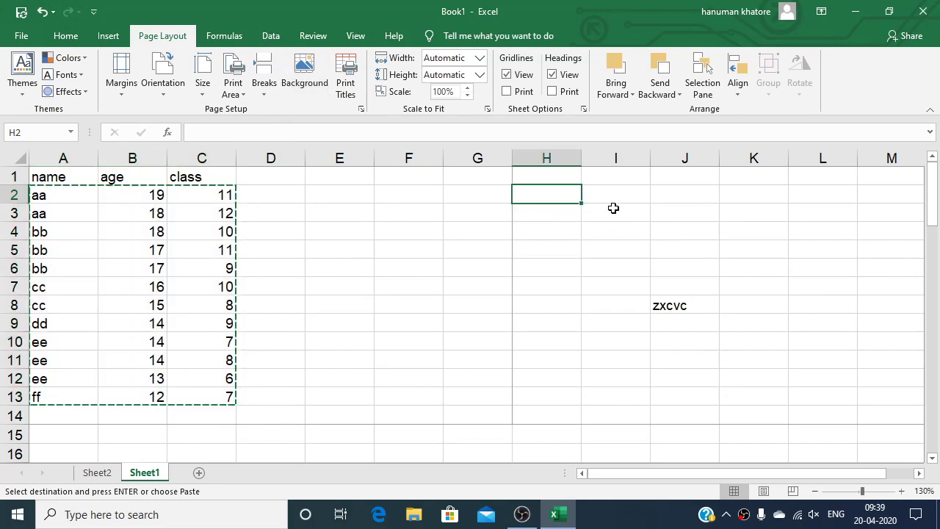
key("ctrl+v")
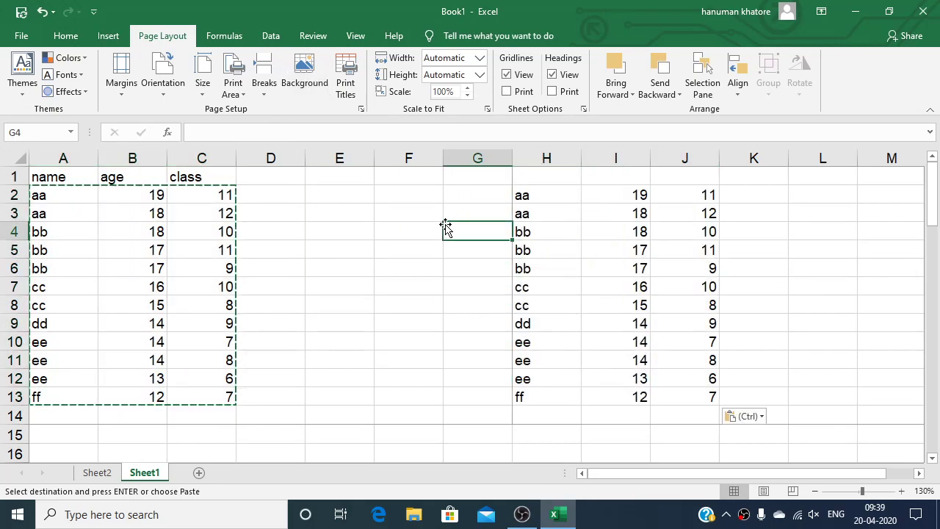
left_click(445, 229)
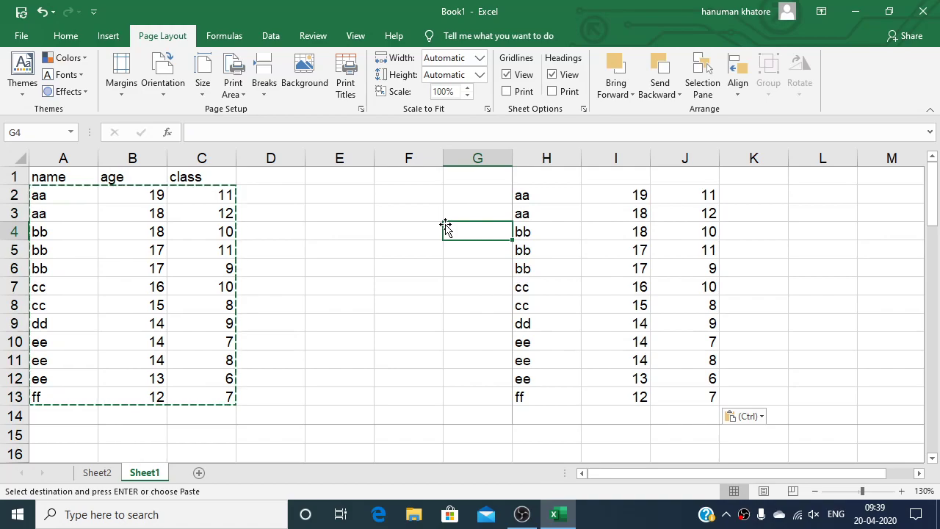
In Page Layout view, set print titles to rows $1:$1 and columns $A:$A, and print row and column headings
left_click(763, 491)
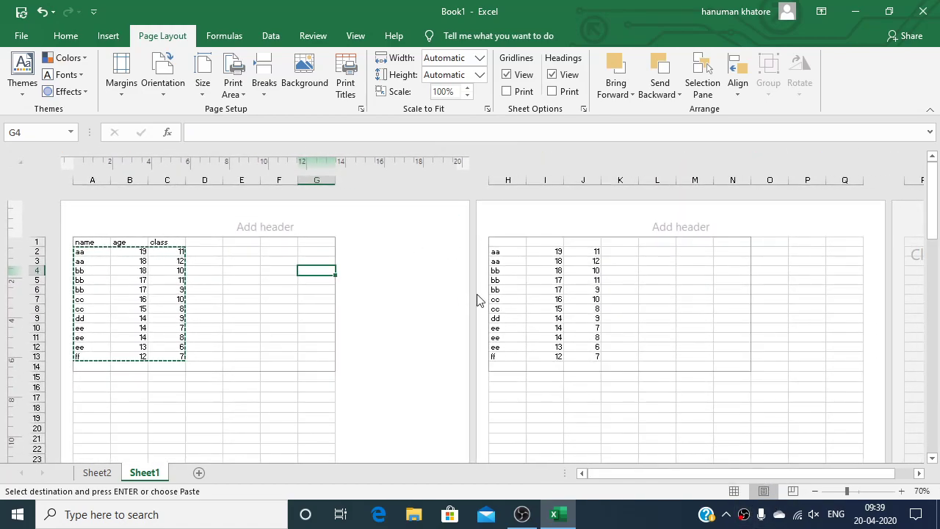
key("Escape")
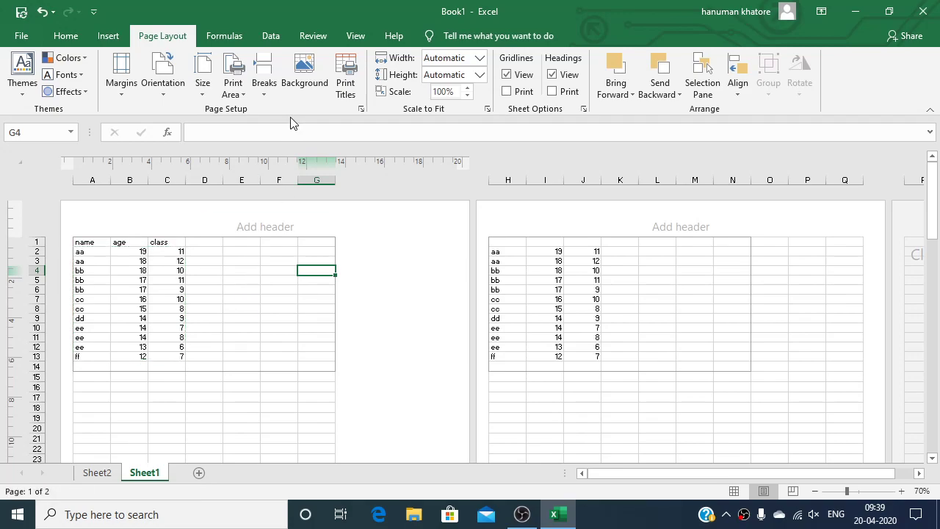
left_click(345, 81)
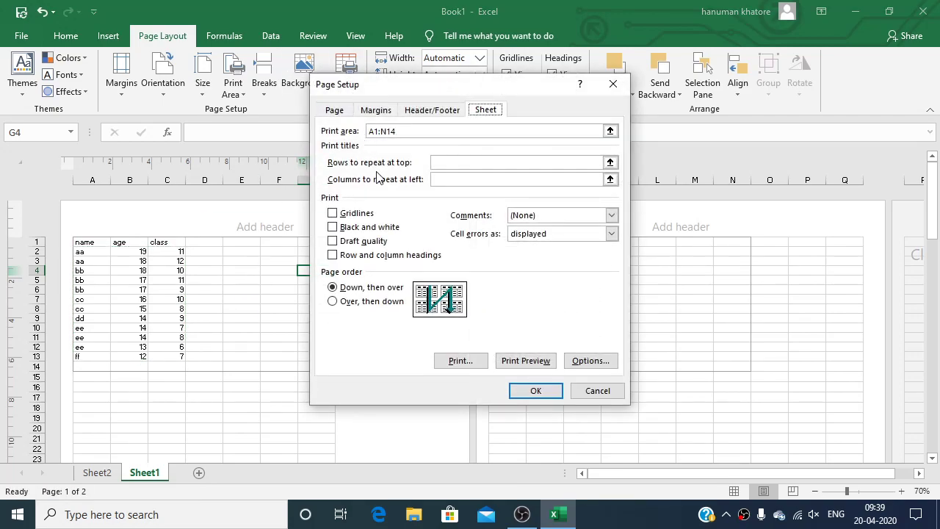
left_click(611, 163)
left_click(75, 242)
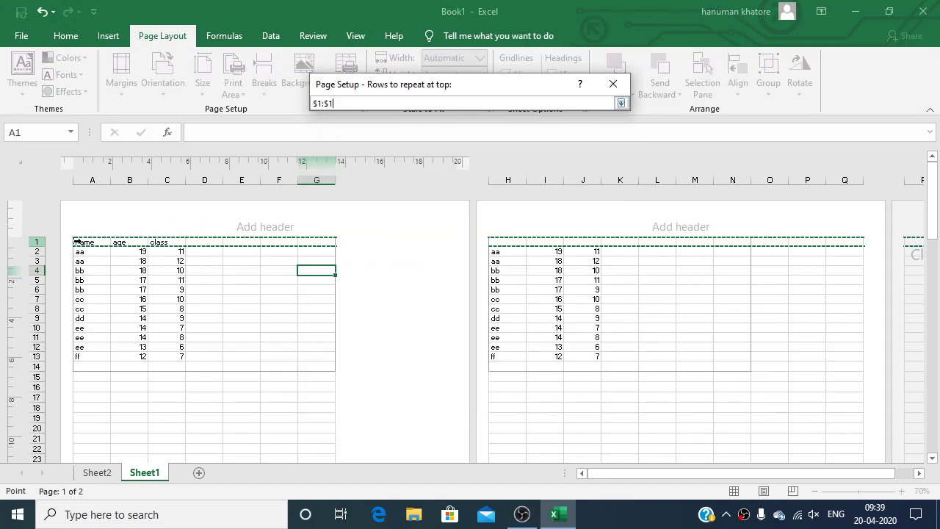
left_click(620, 102)
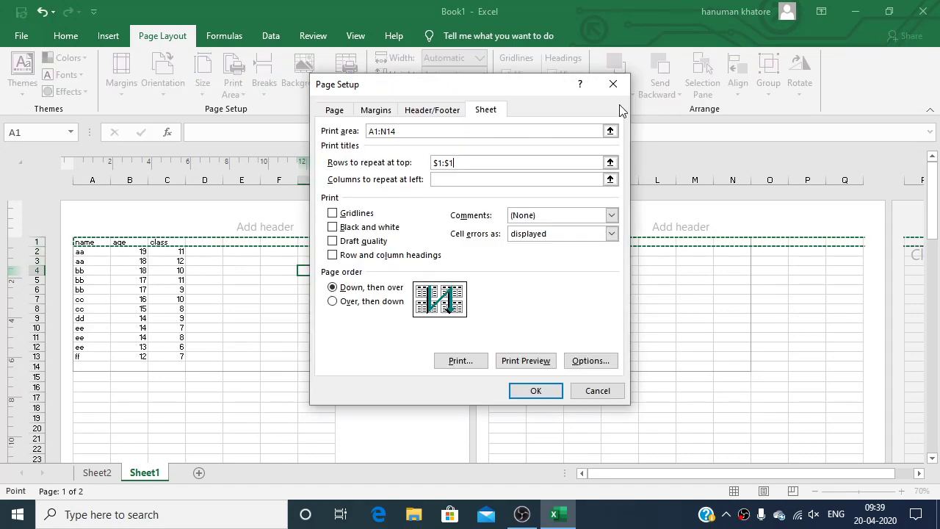
left_click(610, 179)
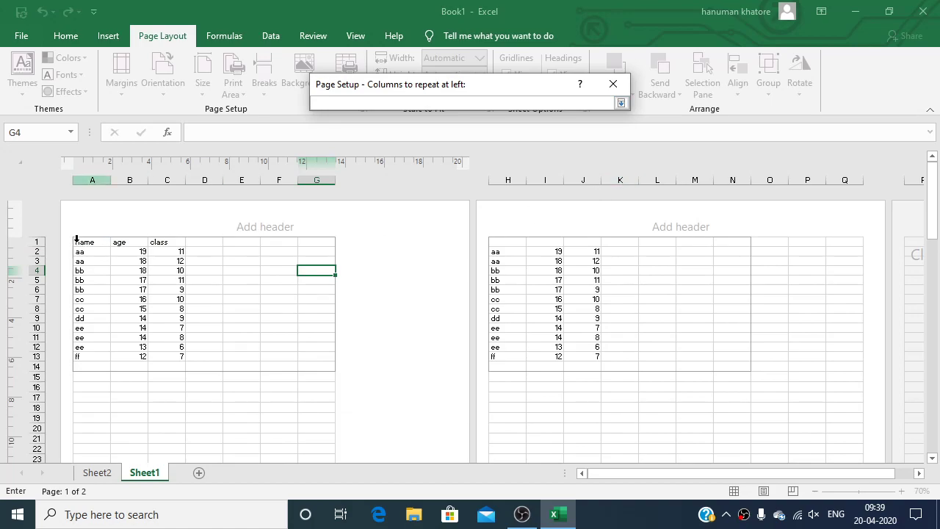
left_click(79, 236)
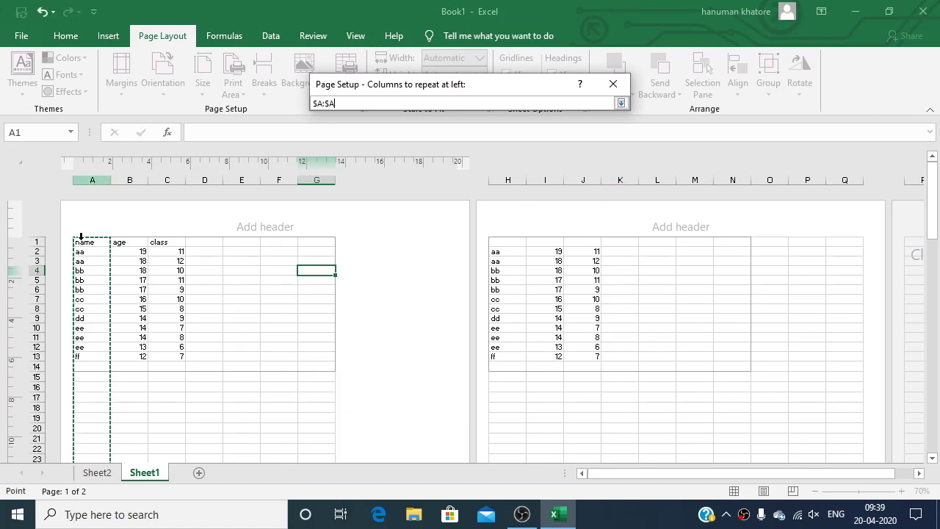
left_click(620, 104)
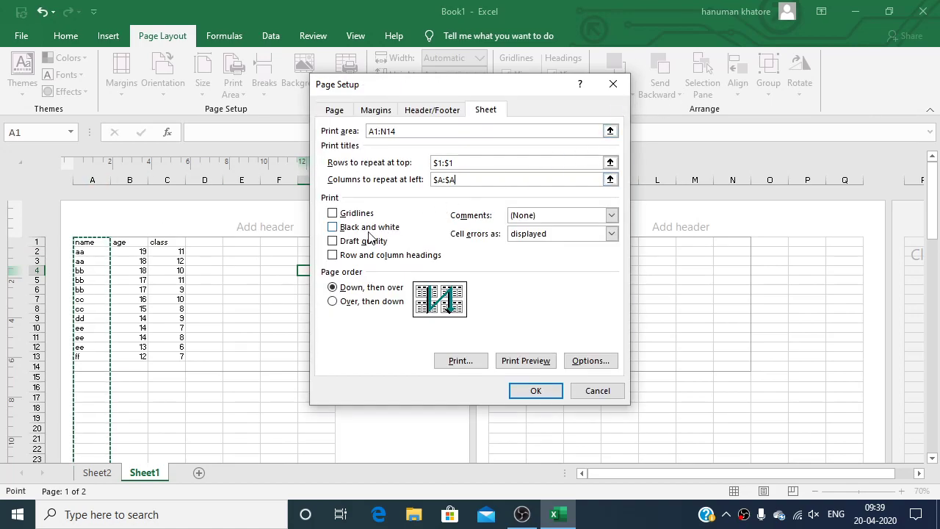
left_click(333, 255)
left_click(544, 395)
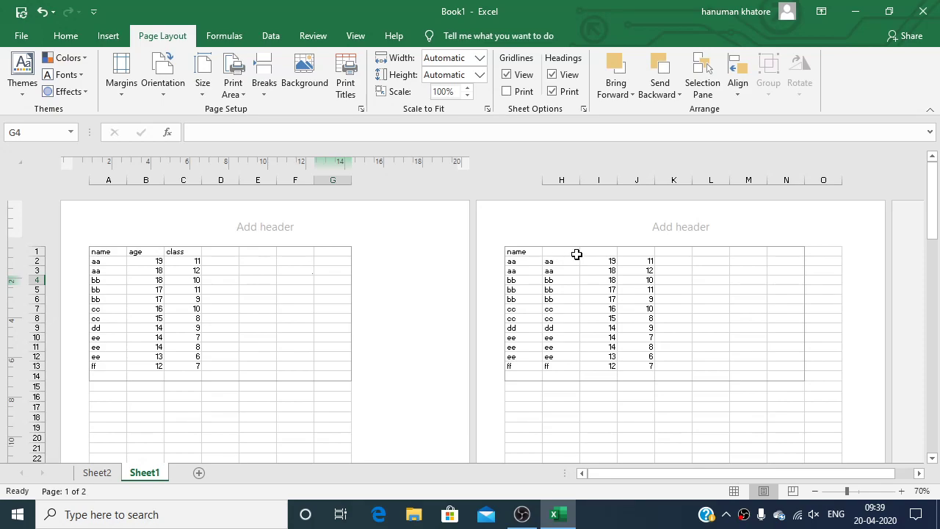
Clear the columns-to-repeat field in Print Titles, keeping row $1:$1, then select cell H5
left_click(345, 88)
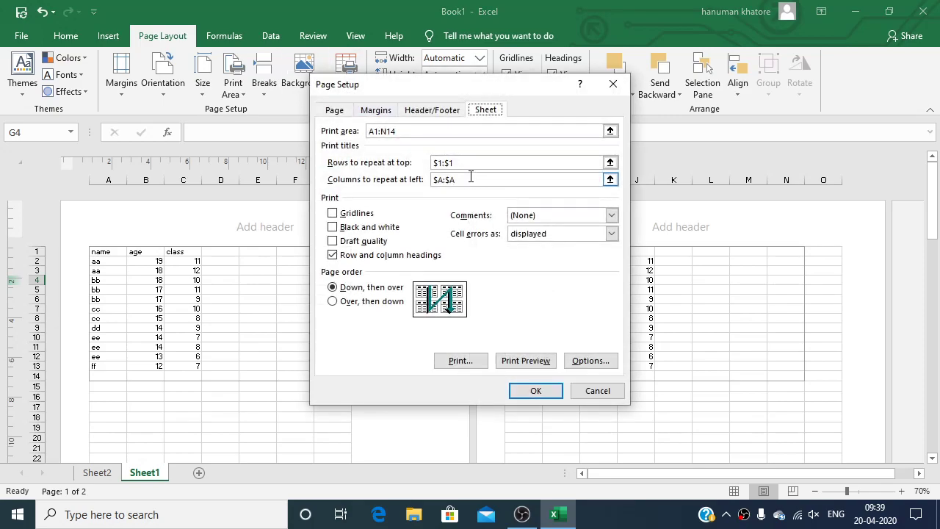
left_click(610, 180)
left_click(599, 180)
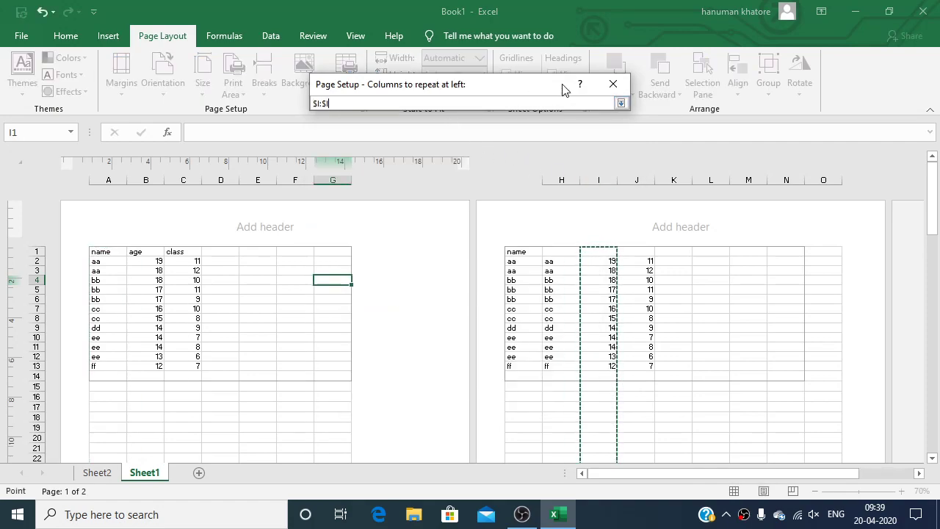
left_click(621, 103)
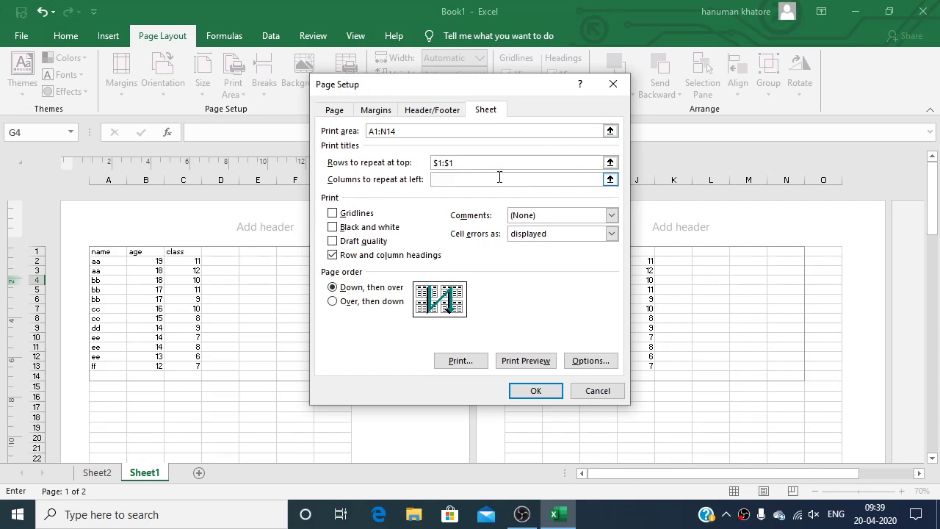
left_click(540, 392)
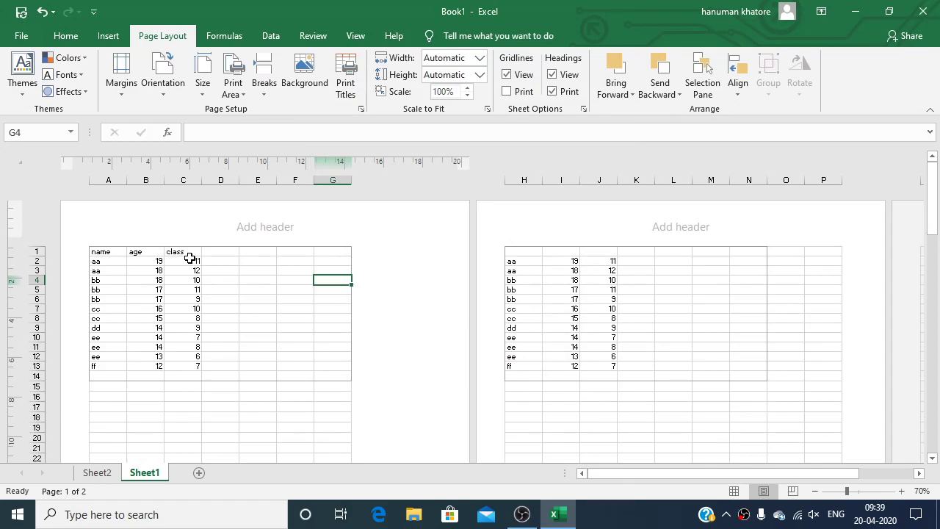
left_click(523, 280)
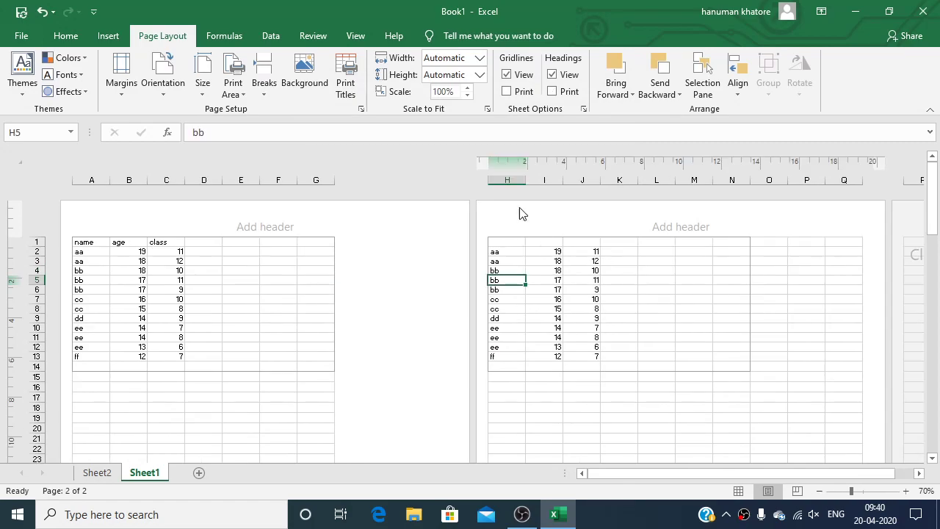
Check that Print Titles shows rows $1:$1 repeating, close Page Setup, and scroll to the page top
left_click(336, 93)
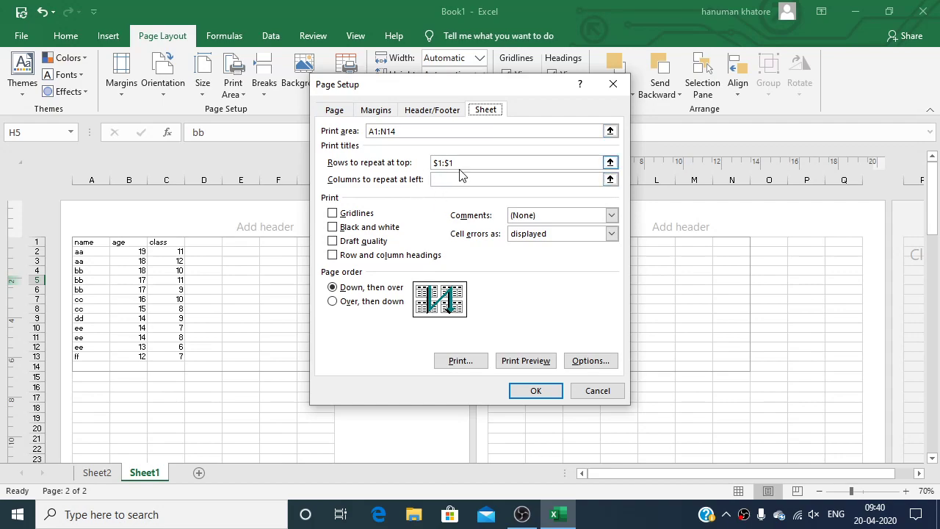
left_click(524, 389)
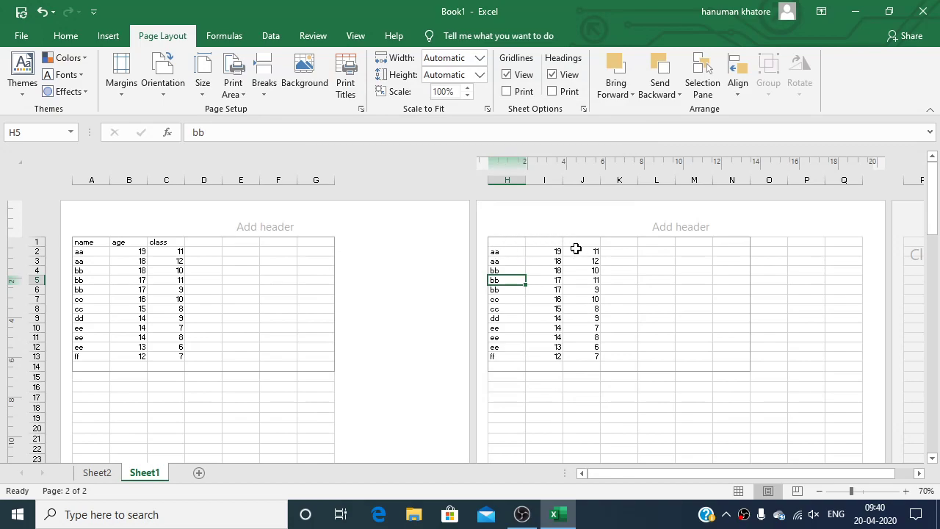
scroll(557, 342, "up", 3, "ctrl")
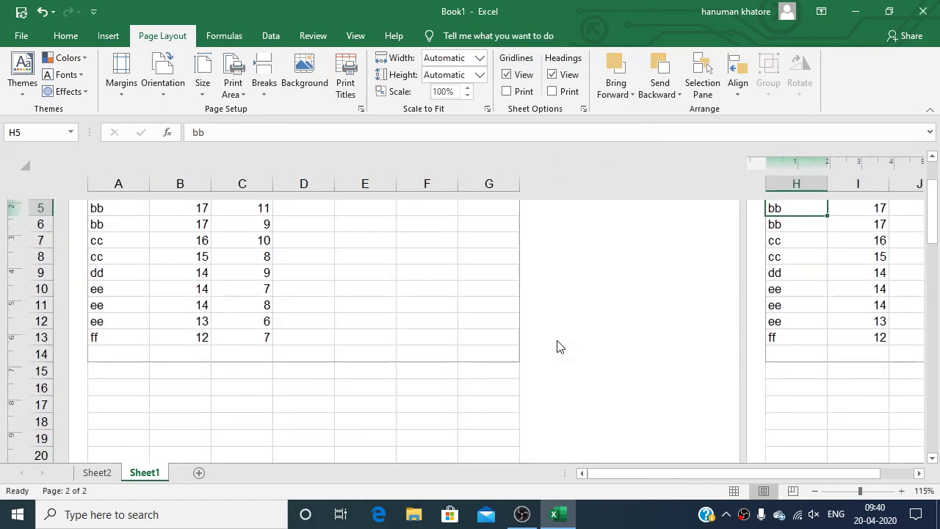
scroll(707, 373, "up", 3)
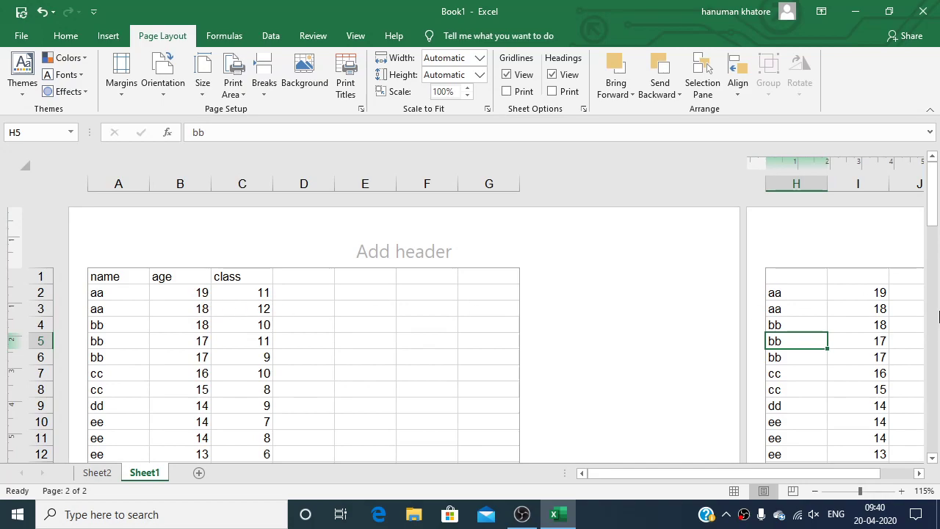
left_click_drag(723, 470, 813, 472)
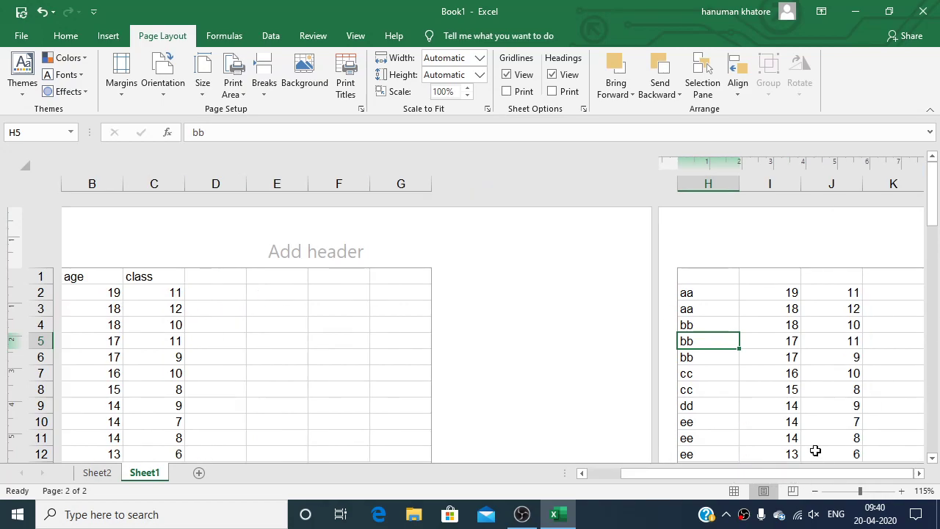
Open Print Preview from Page Setup and zoom page 1 of 2 to actual size
left_click(344, 84)
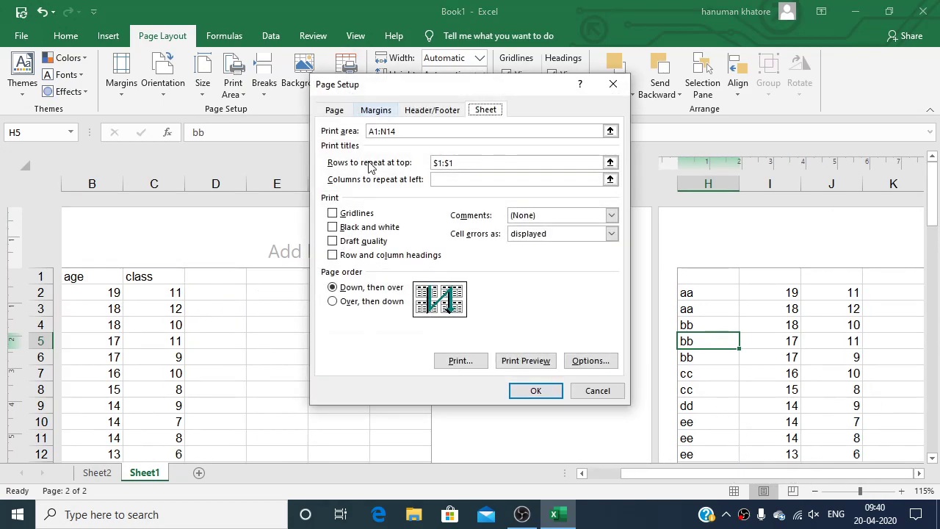
left_click(507, 363)
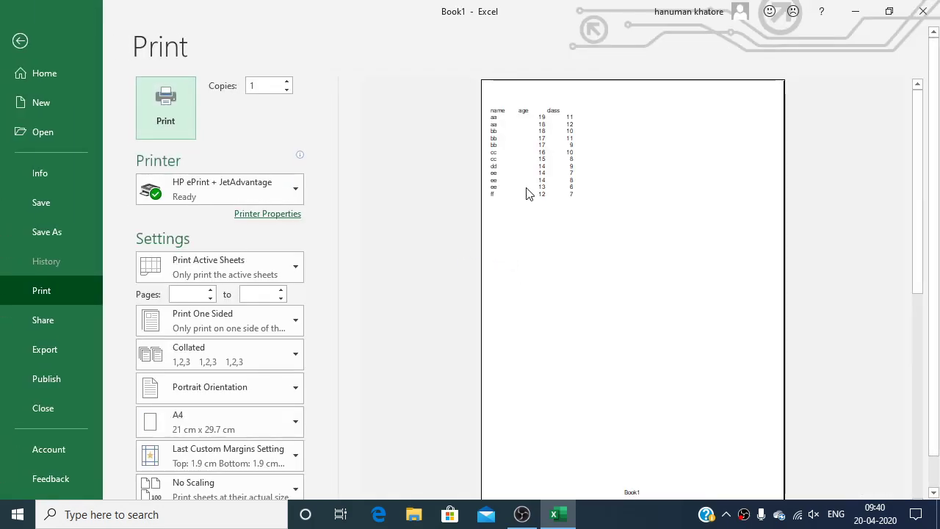
left_click(679, 304)
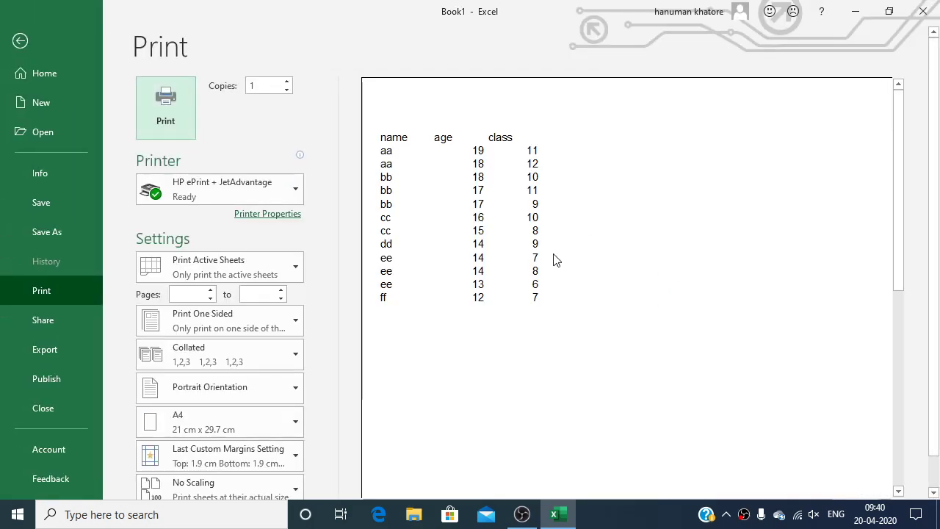
scroll(500, 176, "down", 1)
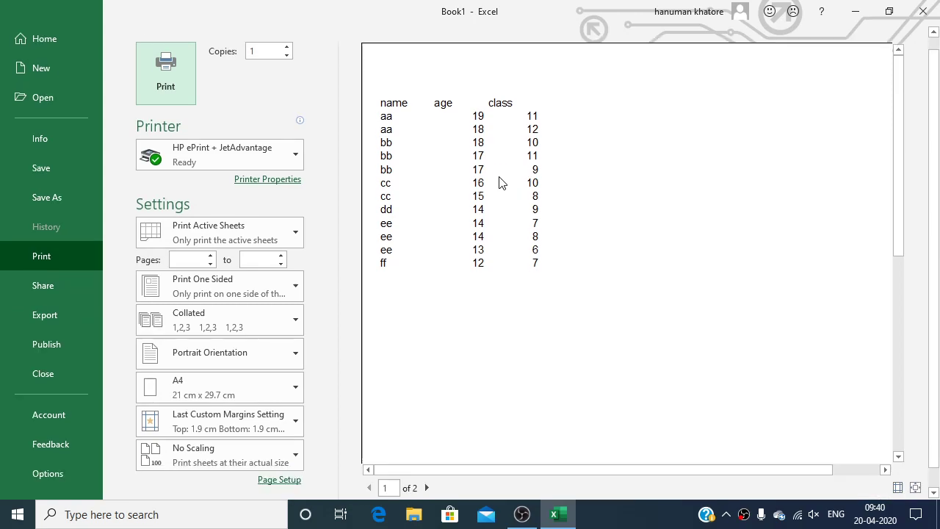
scroll(498, 187, "down", 5)
scroll(498, 190, "up", 6)
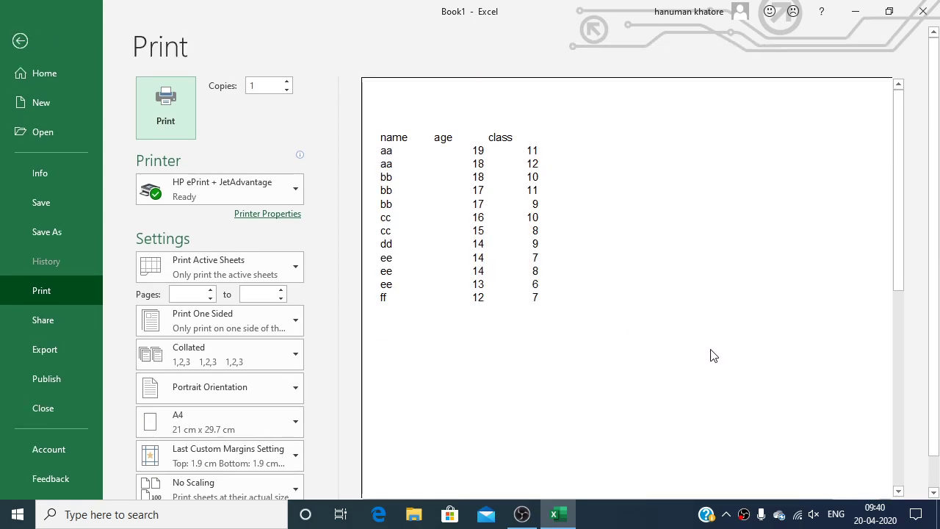
Tick Row and column headings in Page Setup, then preview the printout with row numbers and column letters
left_click(24, 44)
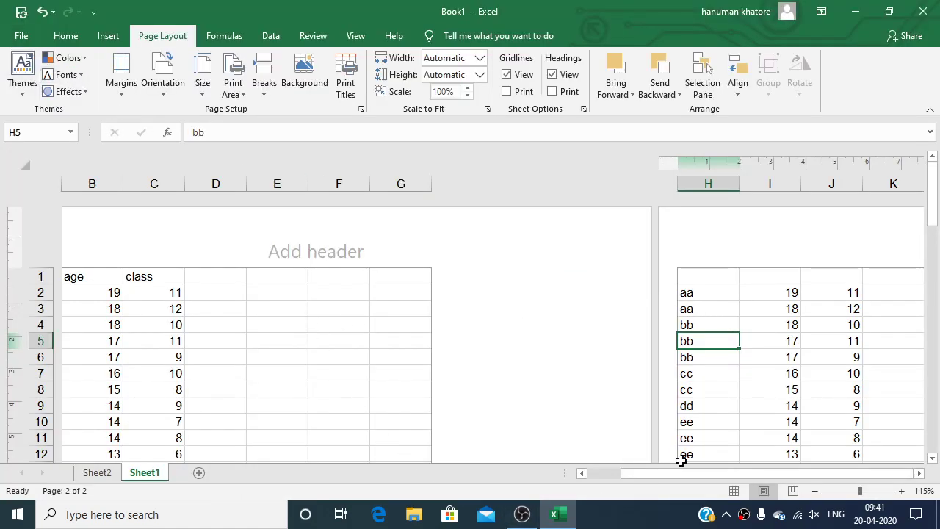
left_click_drag(679, 475, 592, 475)
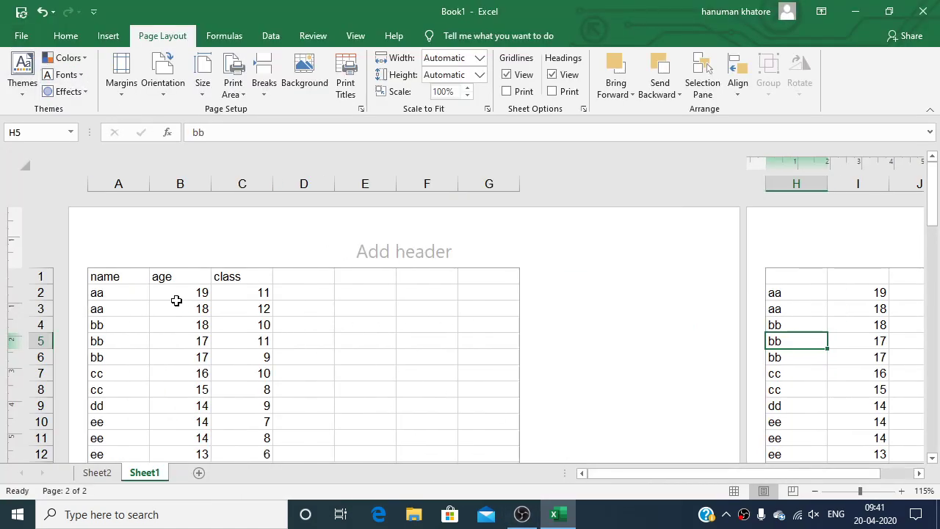
left_click(126, 278)
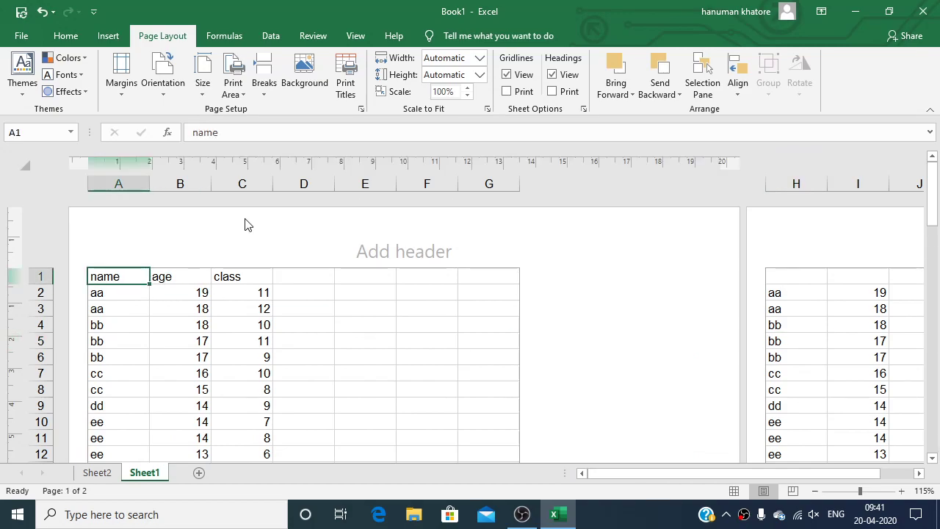
left_click(345, 81)
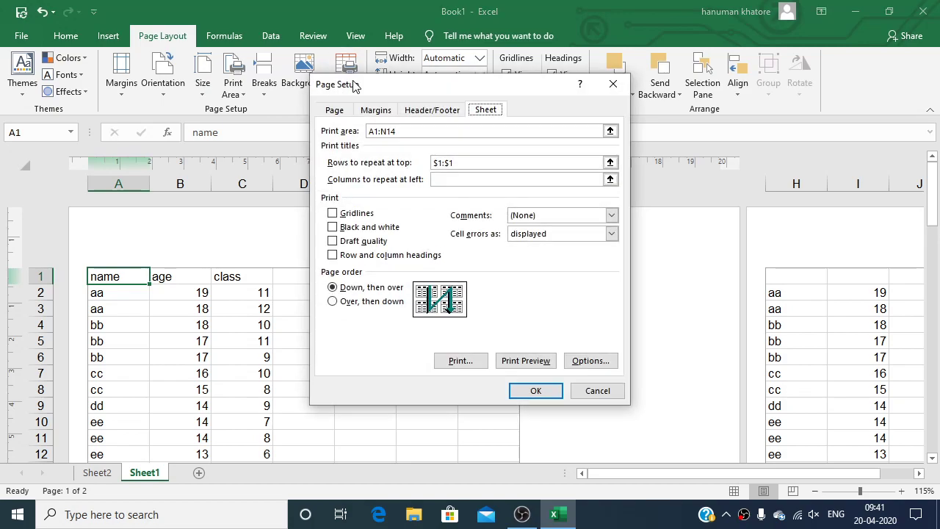
left_click(332, 255)
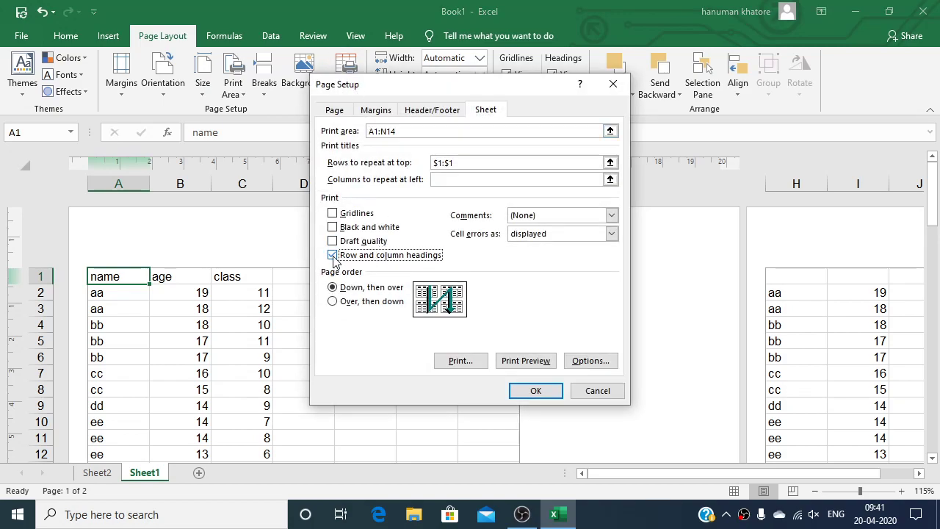
left_click(556, 392)
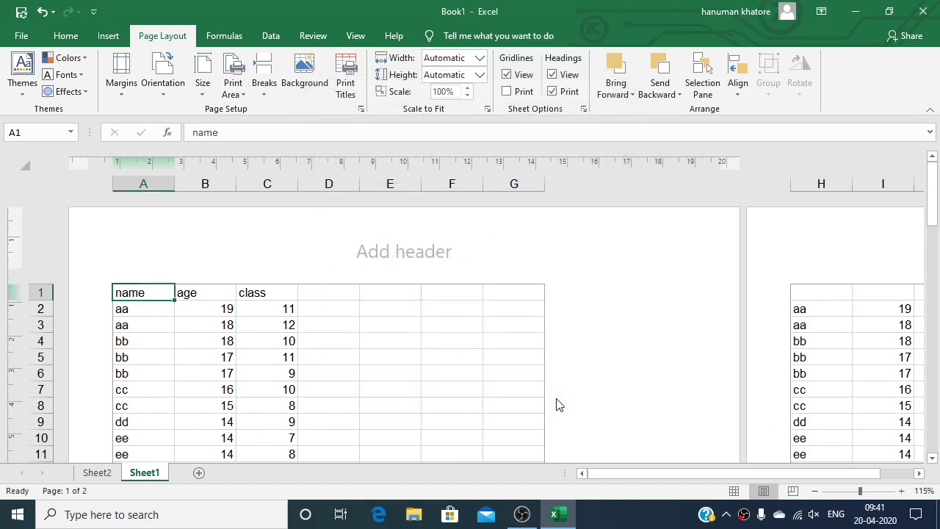
left_click(345, 96)
left_click(531, 361)
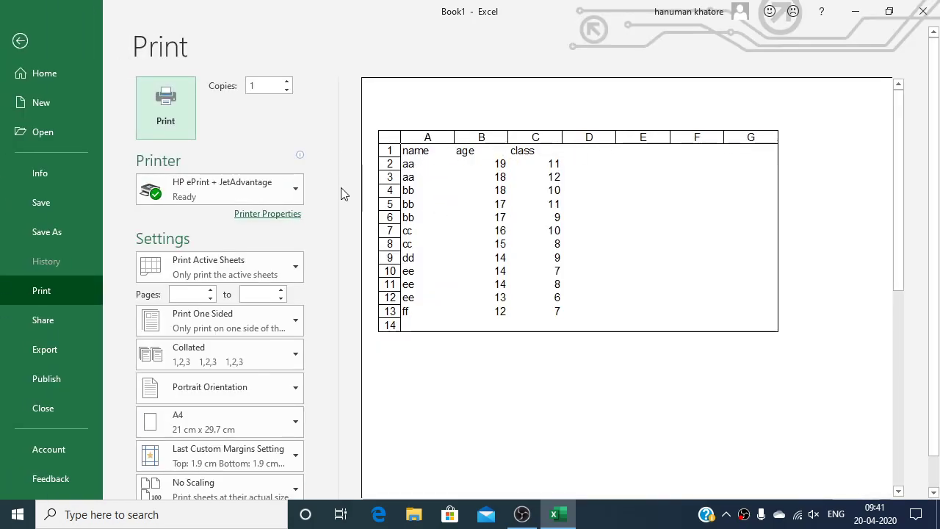
Tick Gridlines, Black and white and Draft quality on the Sheet tab, then check the print preview
left_click(12, 49)
left_click(13, 59)
left_click(348, 94)
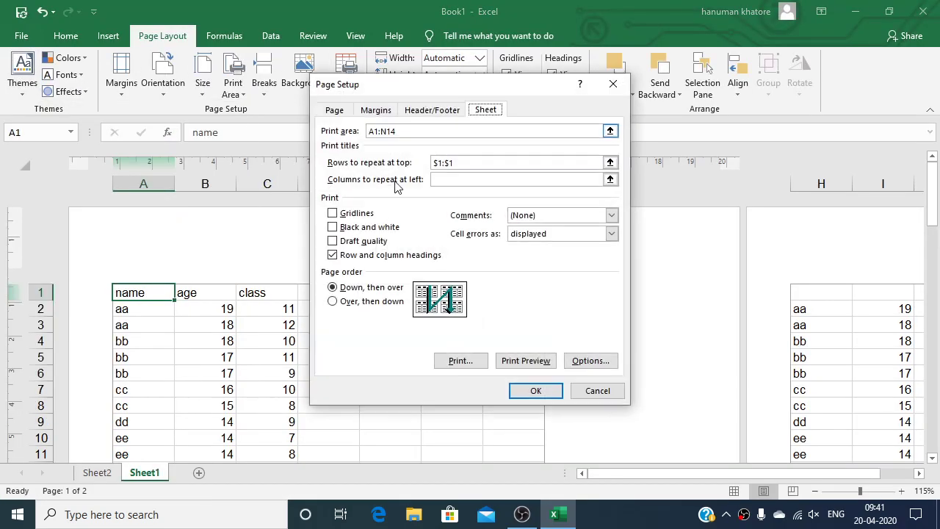
left_click(332, 215)
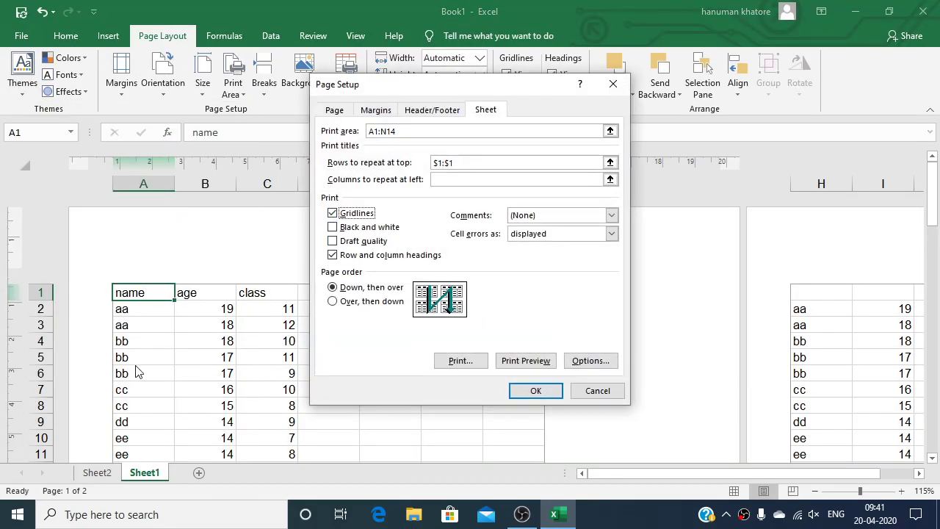
left_click(332, 228)
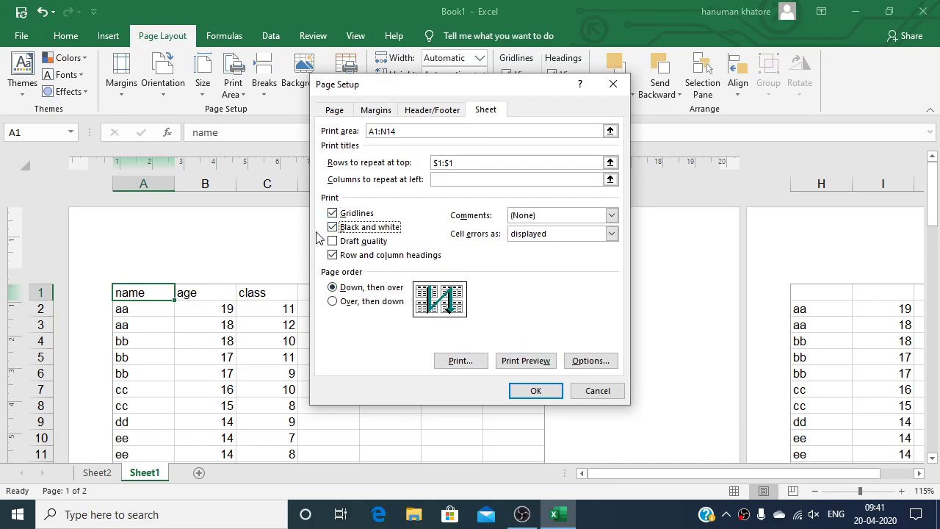
left_click(333, 243)
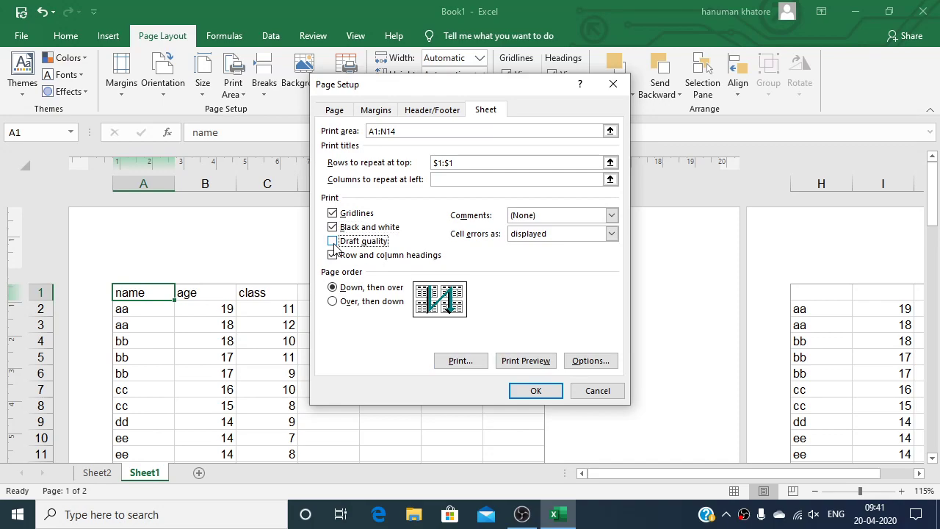
left_click(332, 242)
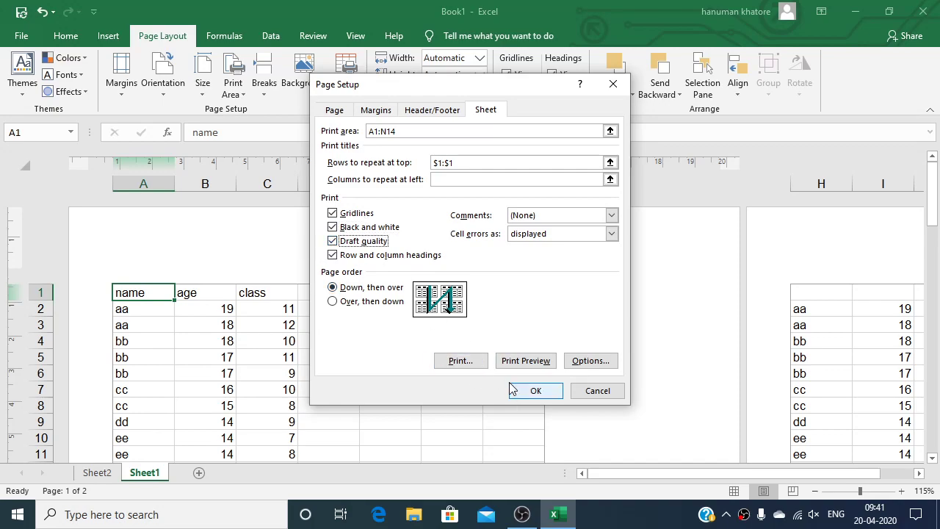
left_click(526, 361)
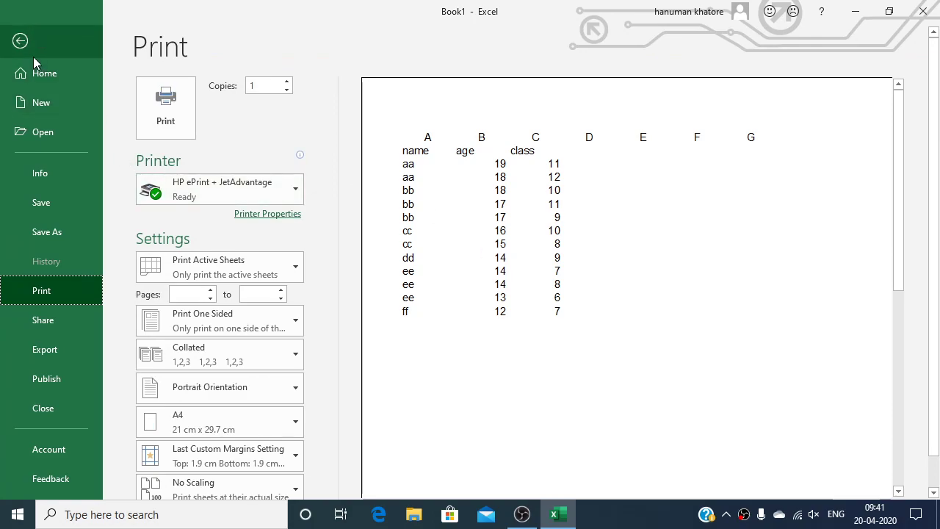
left_click(24, 47)
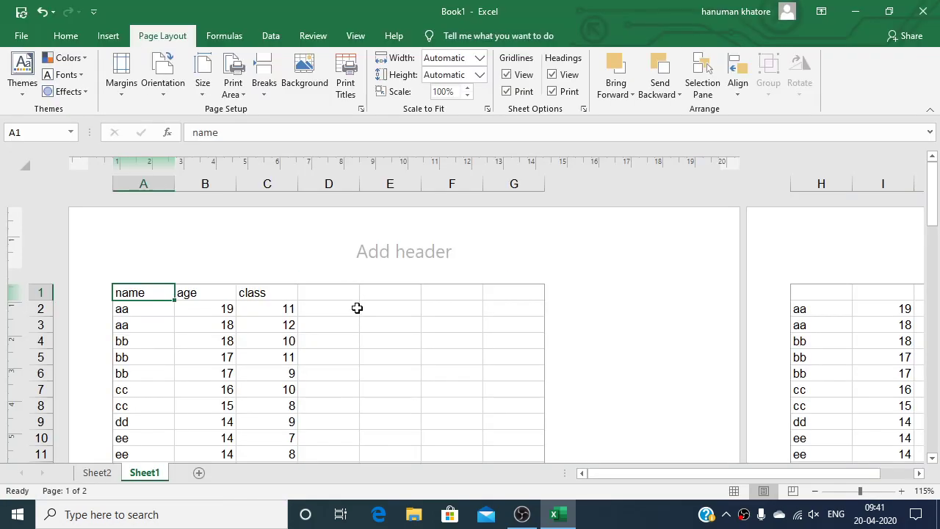
Review Page Setup's Page, Margins and Sheet tabs and apply, laying the sheet out over four pages
left_click(361, 109)
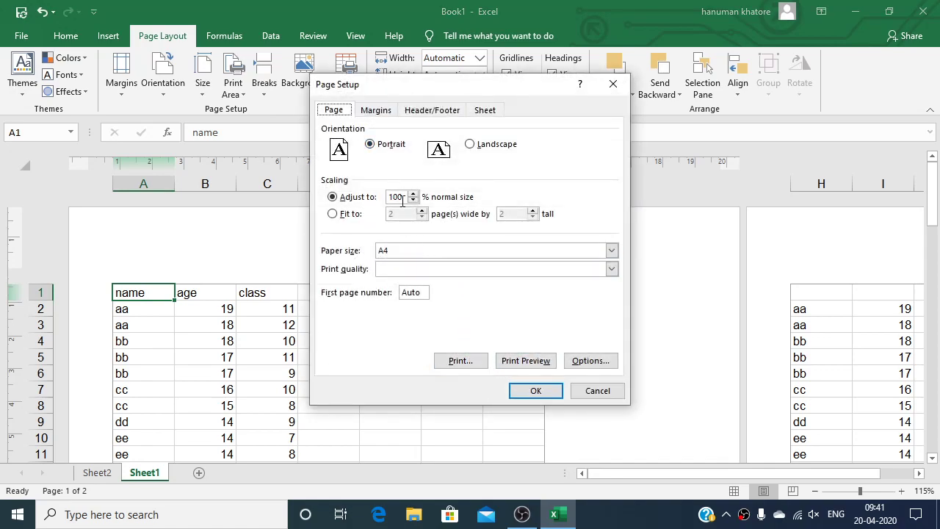
left_click(376, 112)
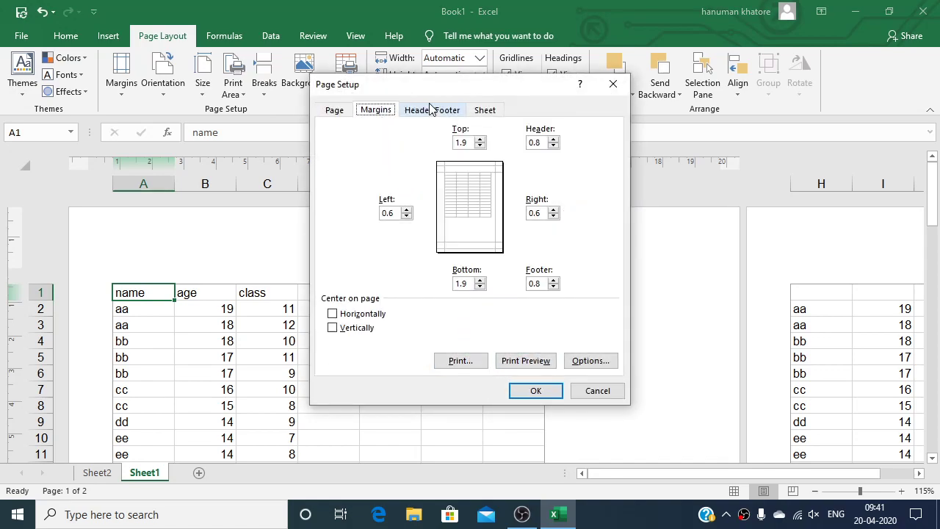
left_click(485, 110)
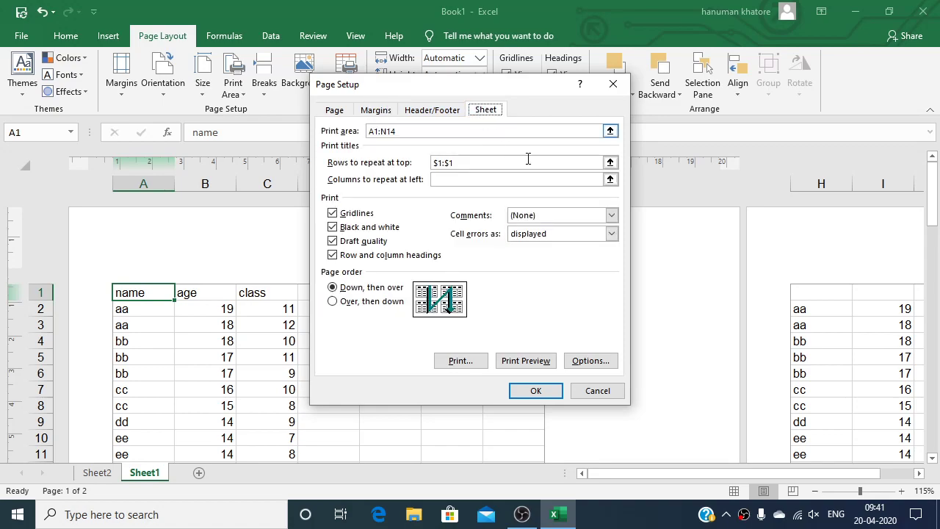
left_click(534, 391)
left_click(529, 397)
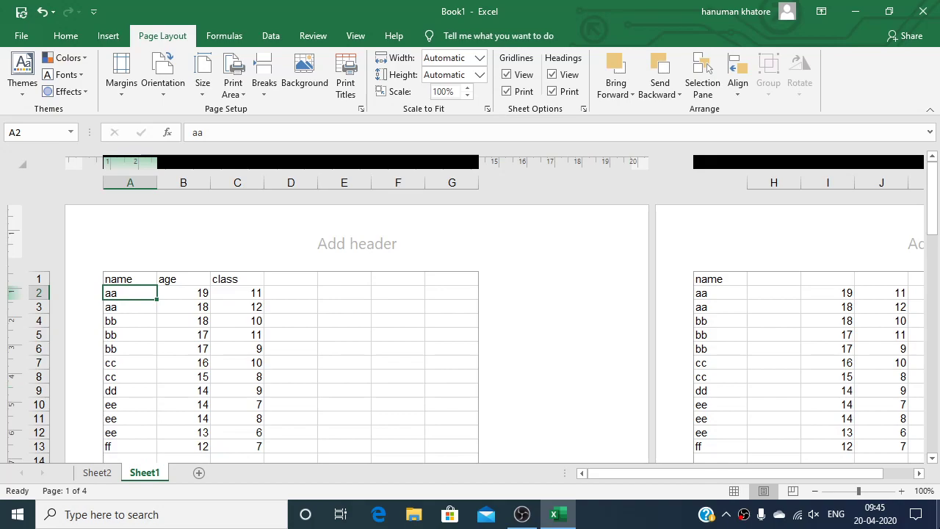
left_click(355, 102)
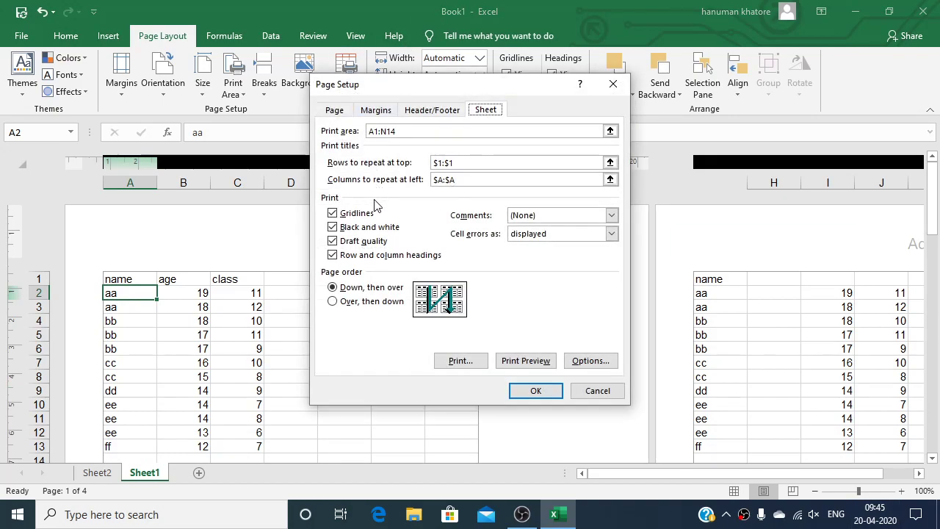
left_click(609, 163)
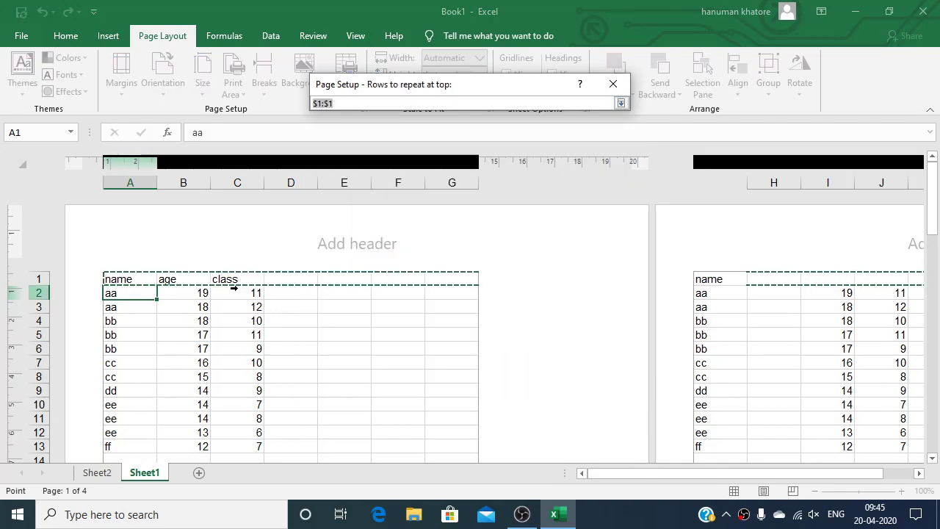
left_click(619, 104)
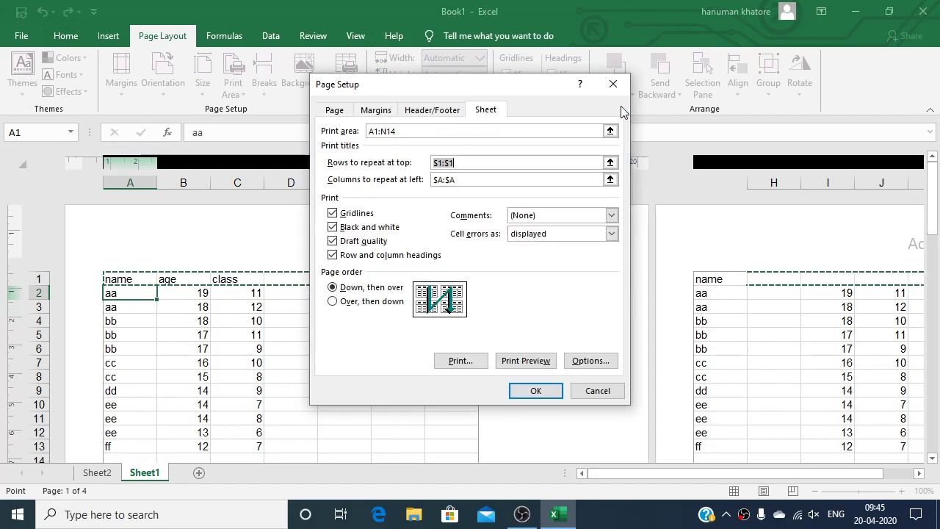
left_click(538, 390)
scroll(346, 378, "down", 5)
scroll(346, 378, "down", 7)
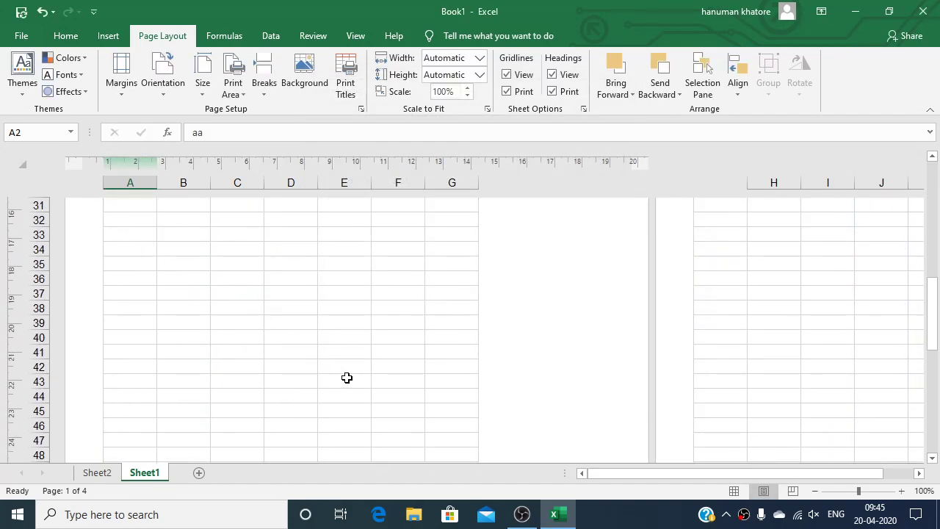
scroll(347, 377, "down", 5)
scroll(221, 405, "down", 3)
scroll(224, 400, "down", 6)
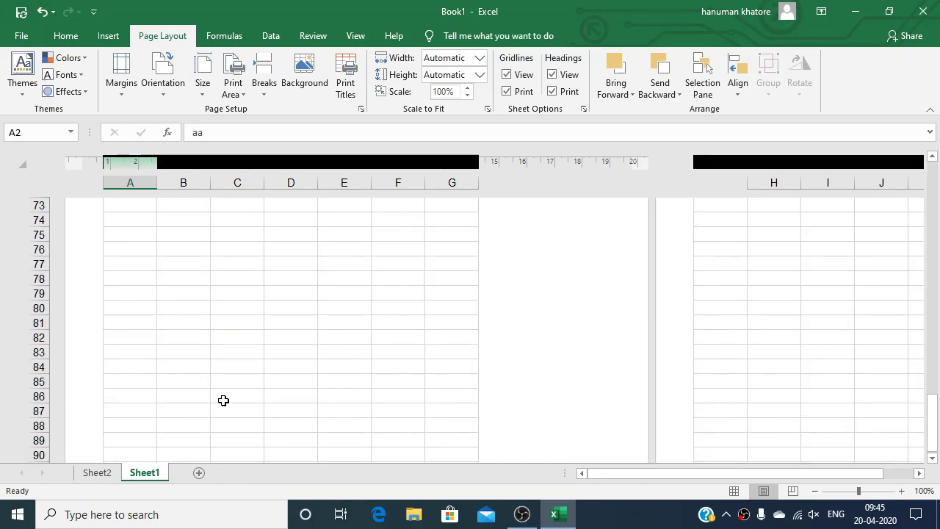
scroll(223, 400, "down", 7)
scroll(223, 399, "up", 5)
scroll(223, 397, "up", 6)
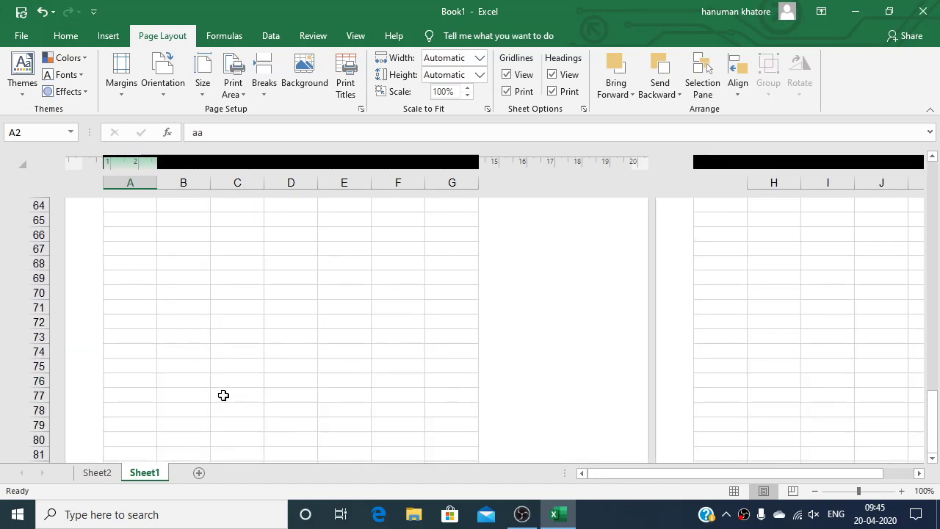
scroll(223, 395, "up", 4)
scroll(217, 378, "up", 3)
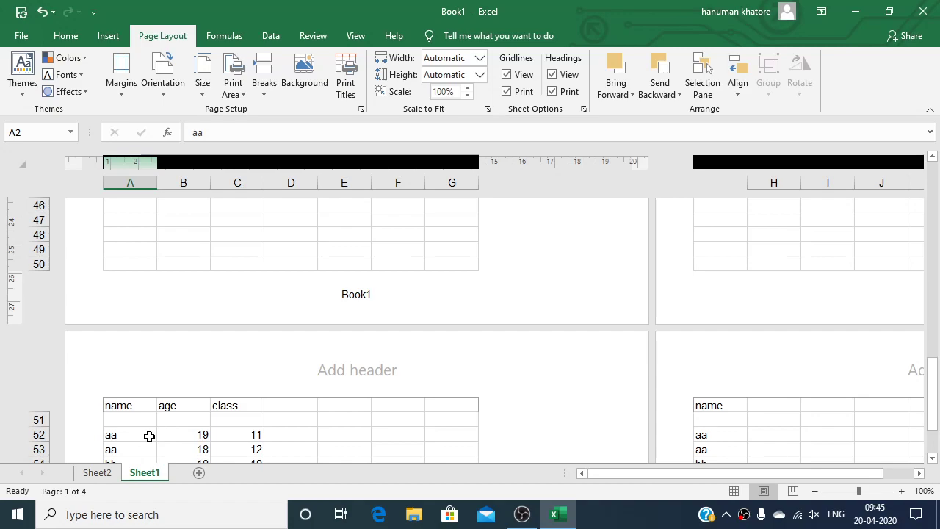
scroll(149, 436, "down", 1)
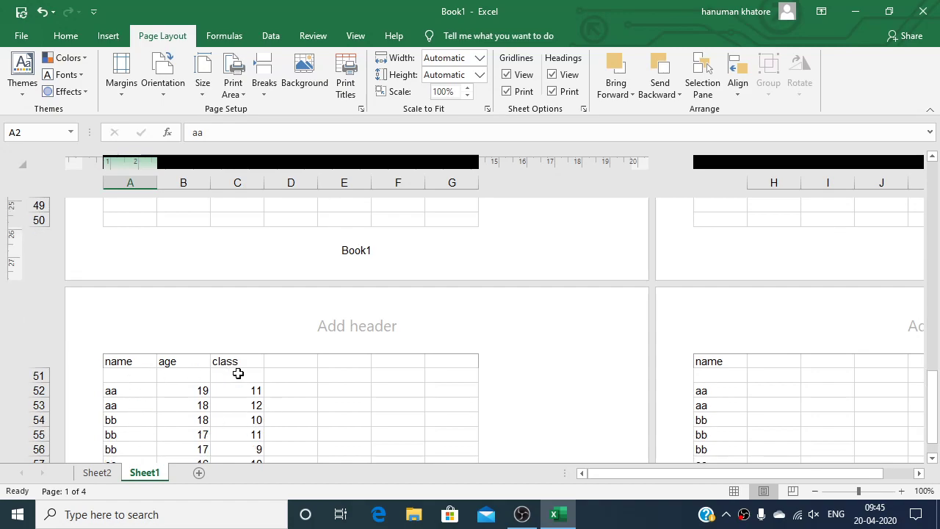
scroll(337, 375, "up", 1)
scroll(337, 375, "up", 7)
scroll(338, 375, "up", 6)
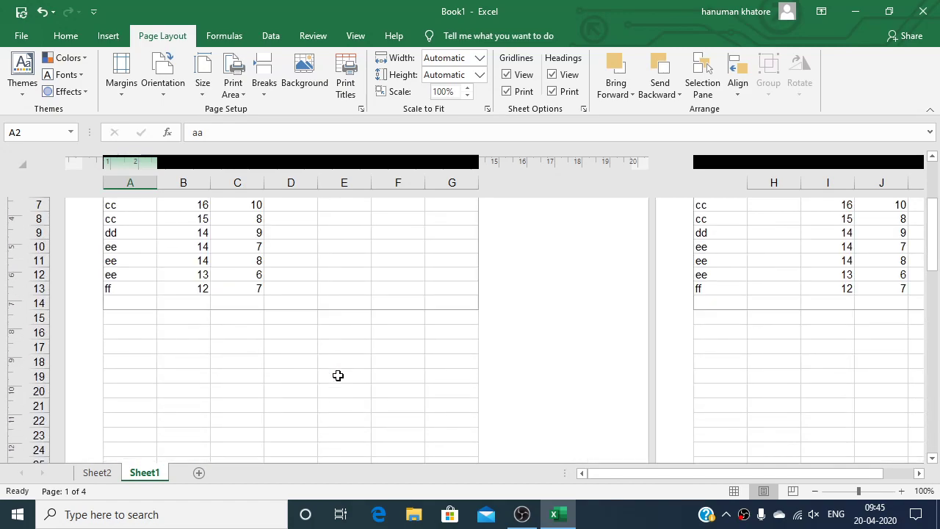
scroll(338, 375, "up", 3)
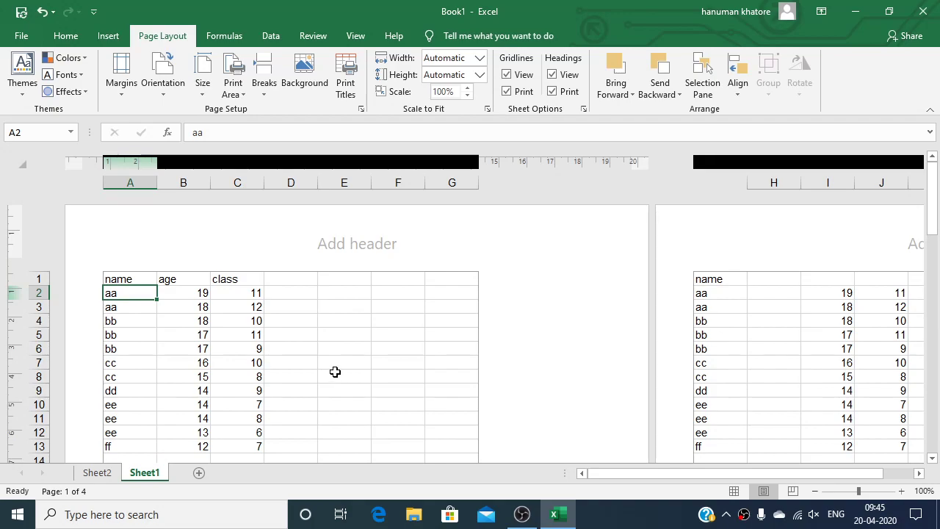
left_click(362, 109)
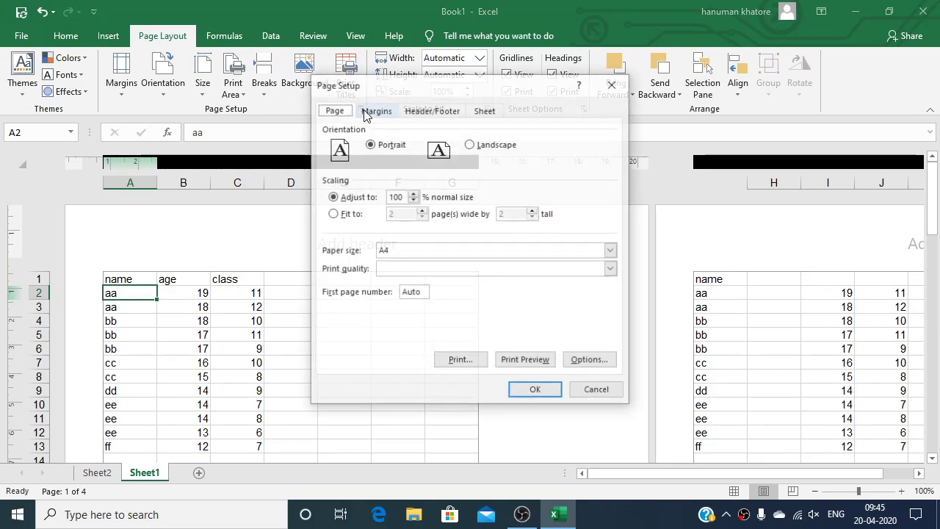
left_click(484, 110)
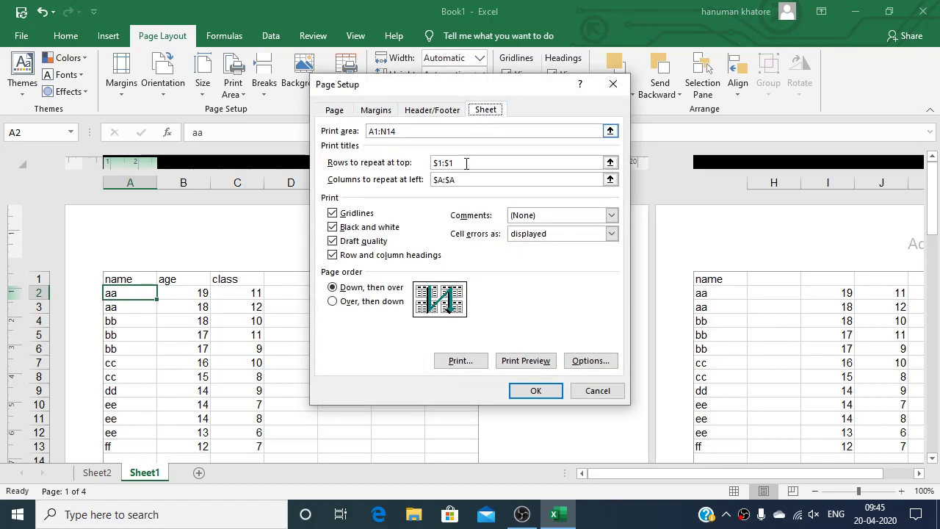
left_click(610, 179)
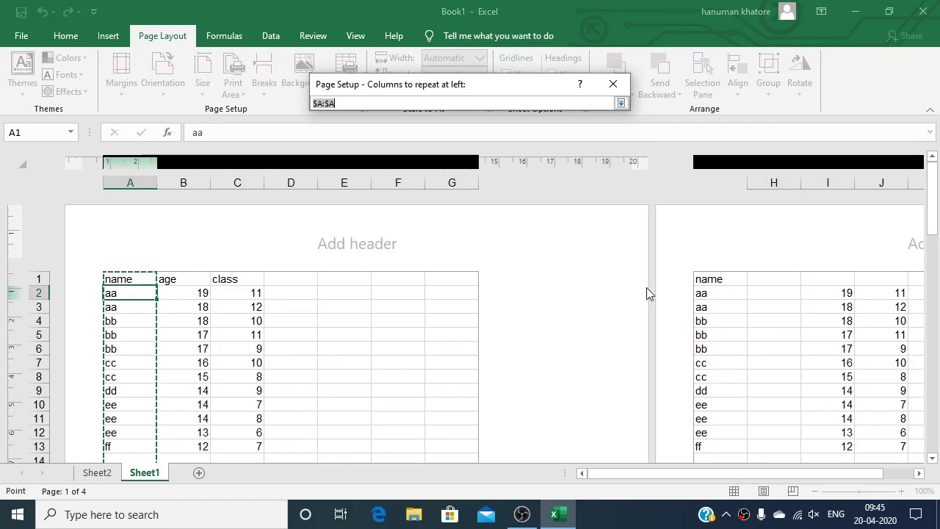
left_click(622, 103)
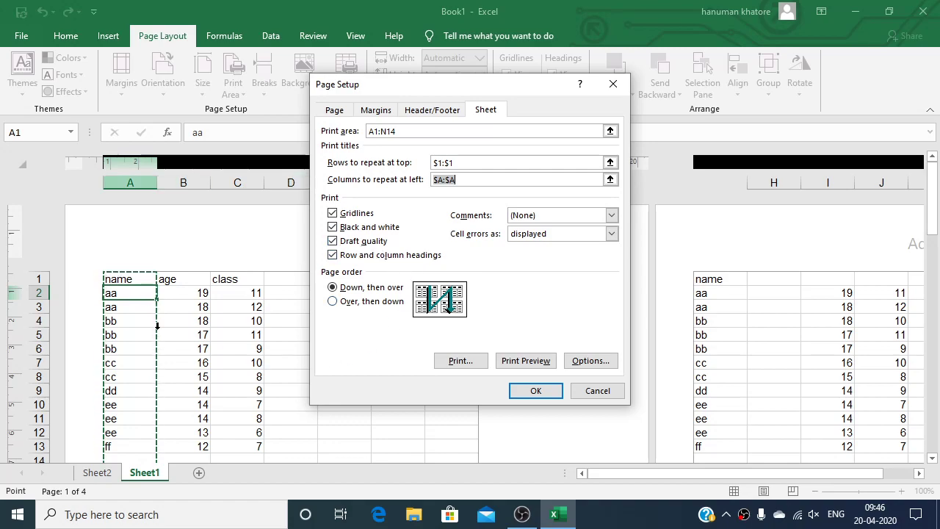
left_click(587, 395)
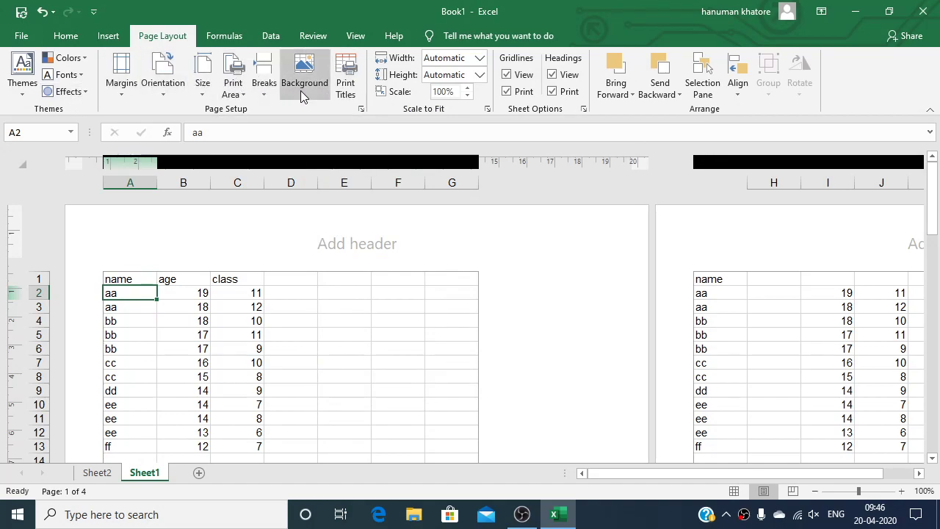
left_click(361, 110)
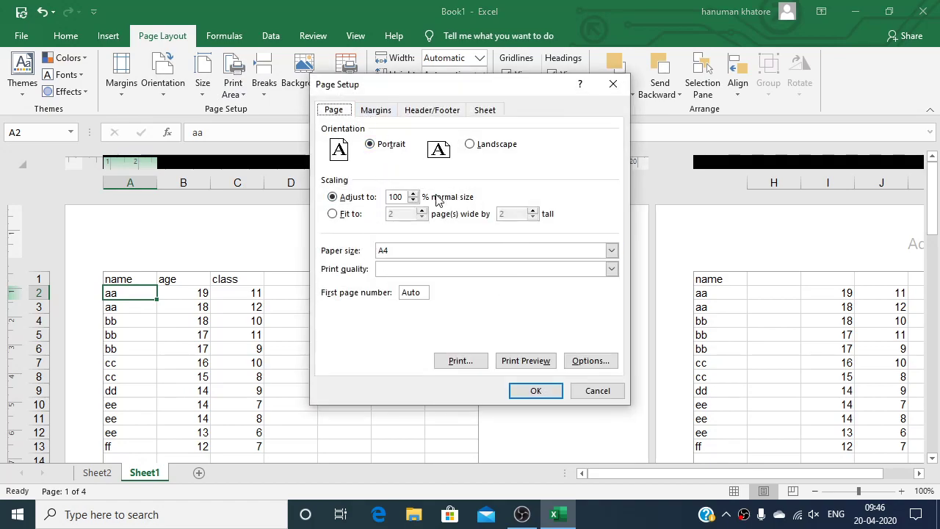
left_click(598, 395)
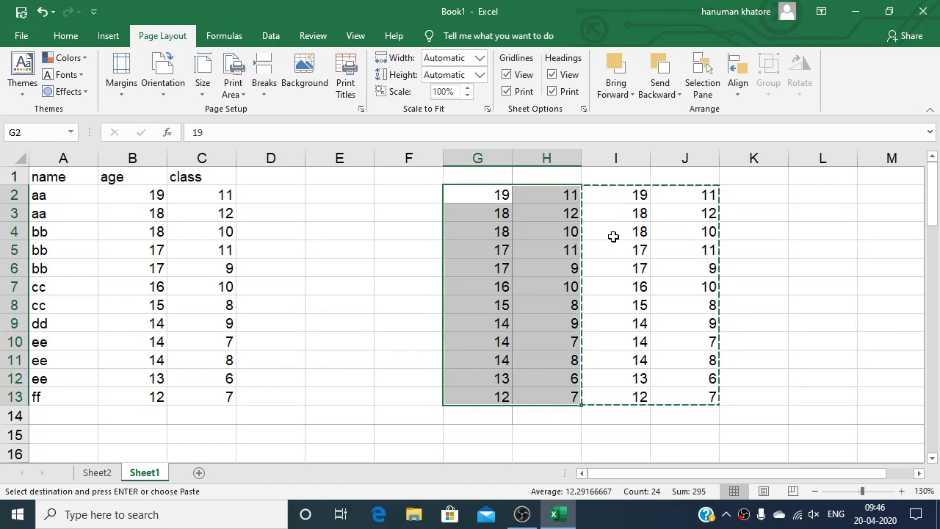
Cancel the copy marquee on I2:J13 and switch to Page Layout view
key("Escape")
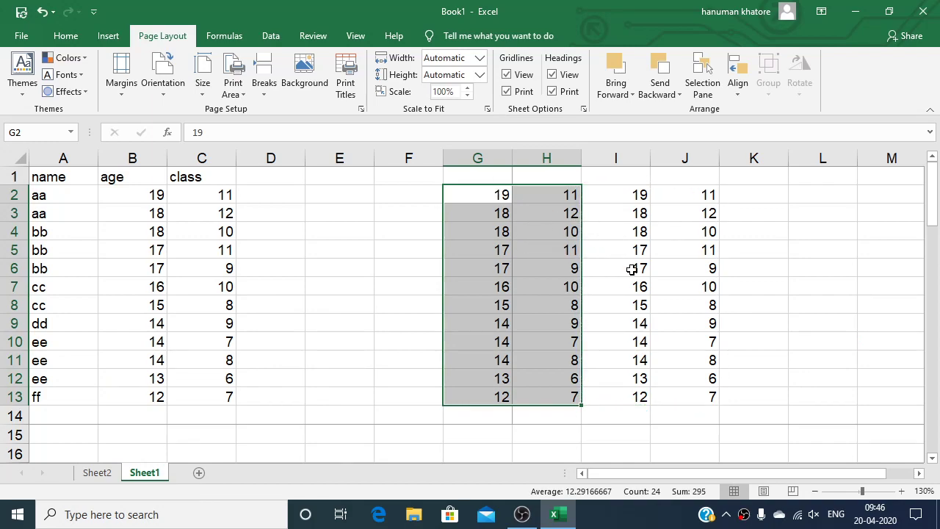
left_click(763, 490)
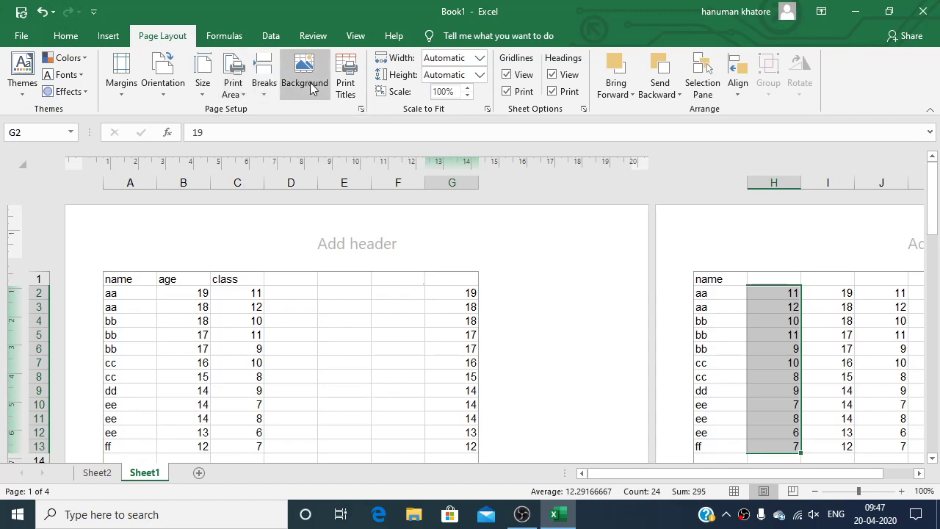
Try different print scaling in Page Setup, previewing it and then dropping it to 55%
left_click(360, 108)
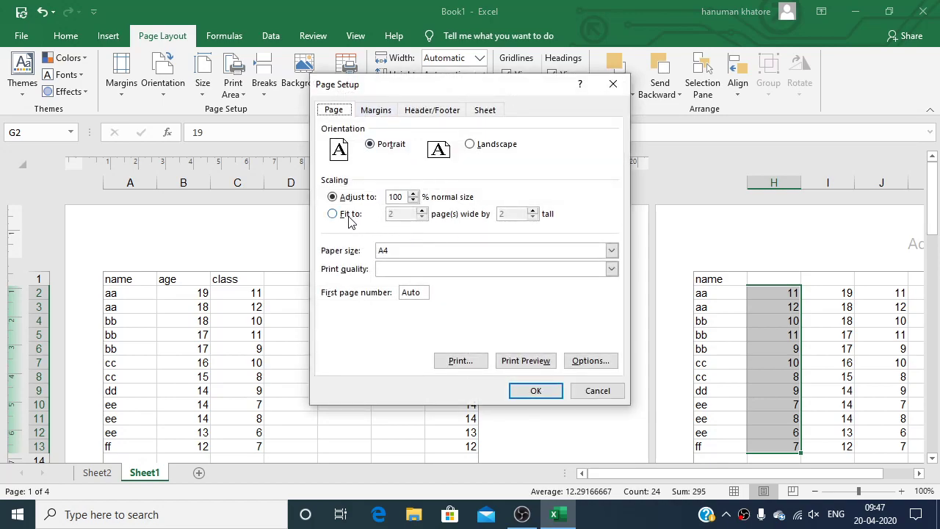
left_click(414, 194)
type("80")
left_click(524, 360)
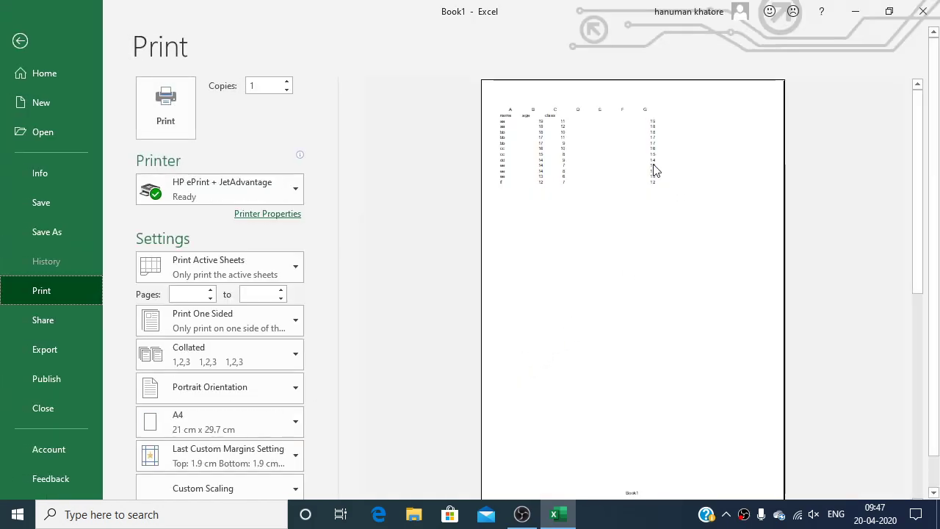
left_click(29, 45)
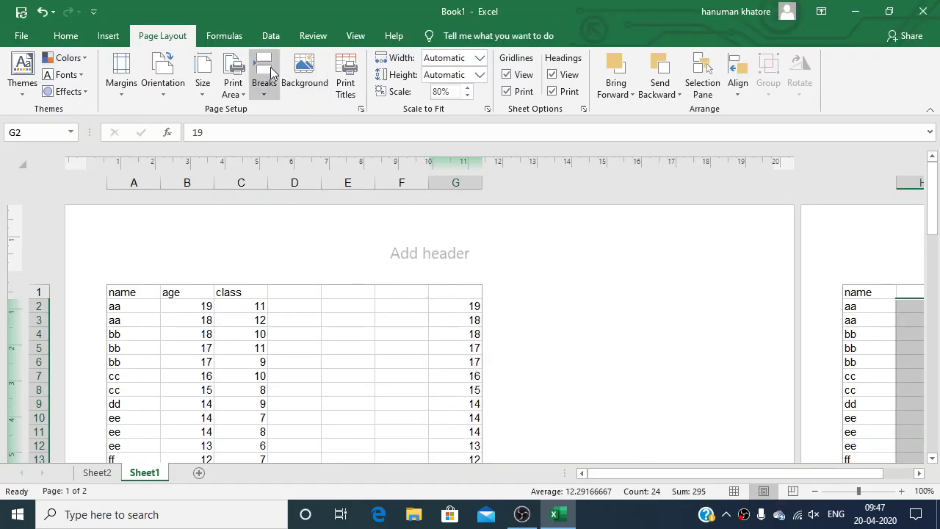
left_click(361, 109)
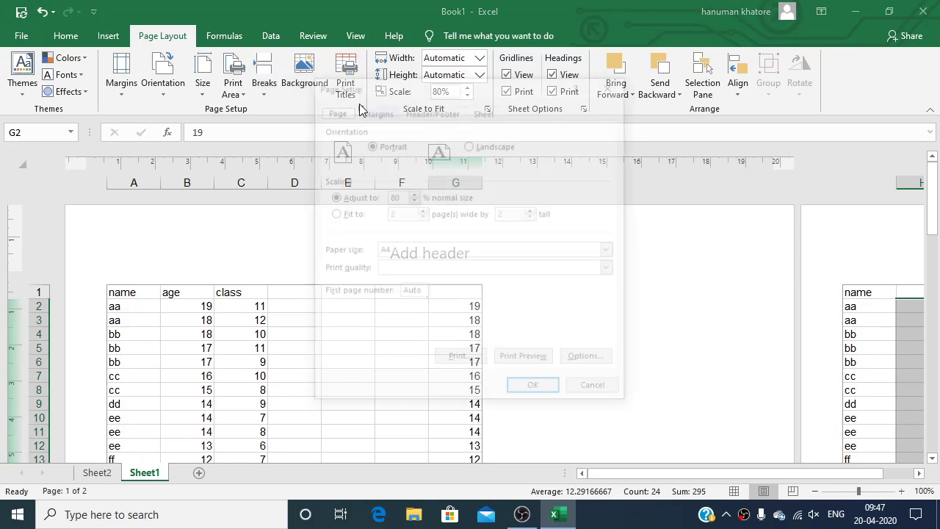
left_click(414, 201)
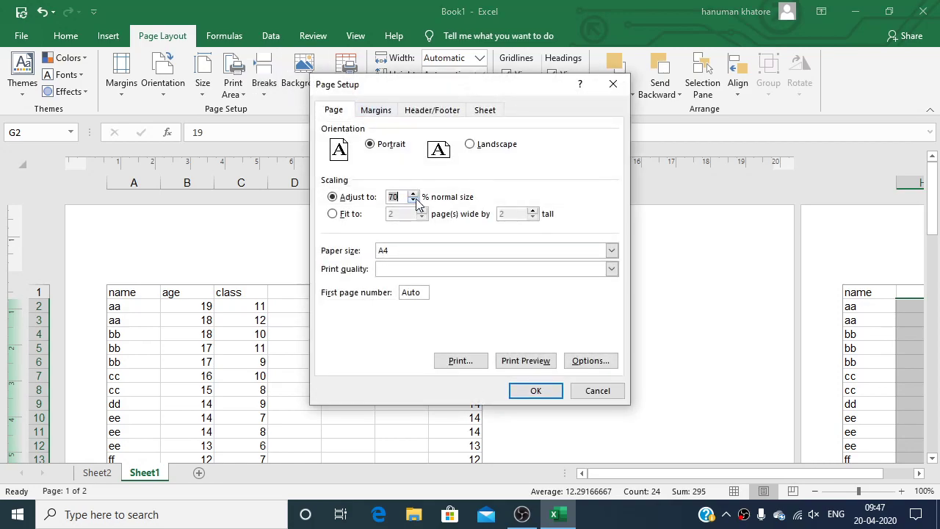
left_click(414, 200)
left_click(523, 390)
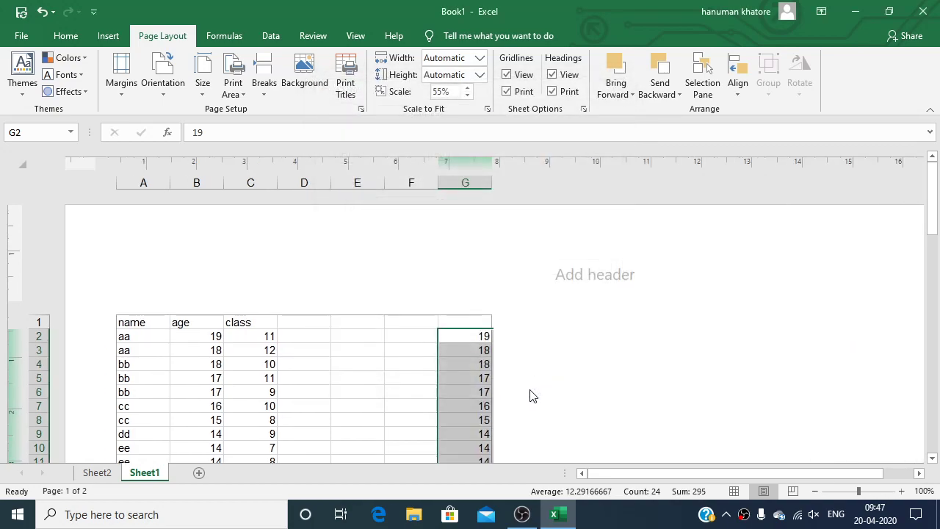
scroll(483, 377, "down", 3)
scroll(483, 376, "up", 3)
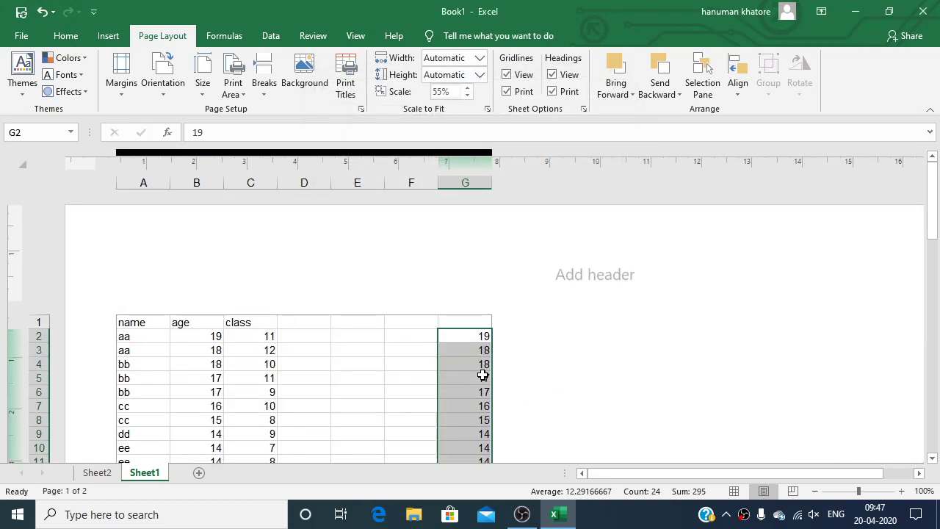
Set the print scaling to 150% in Page Setup
left_click(361, 108)
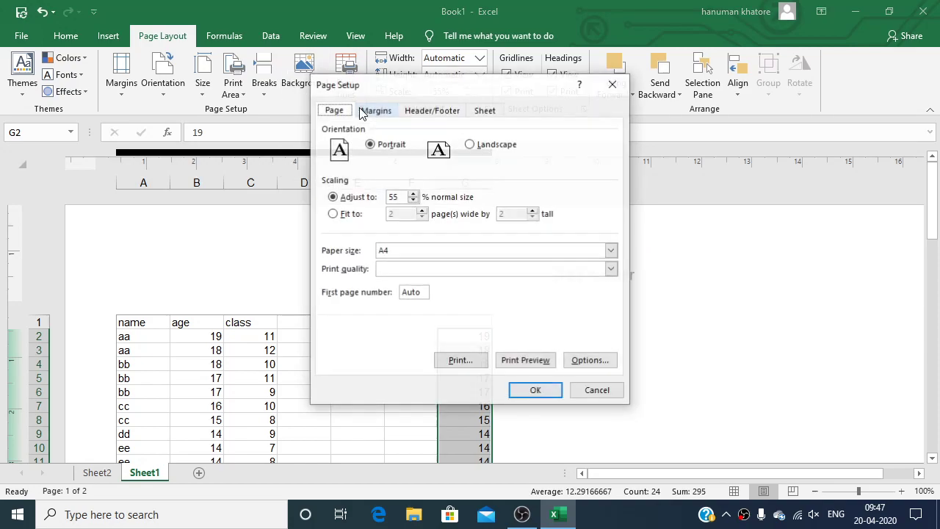
left_click(414, 195)
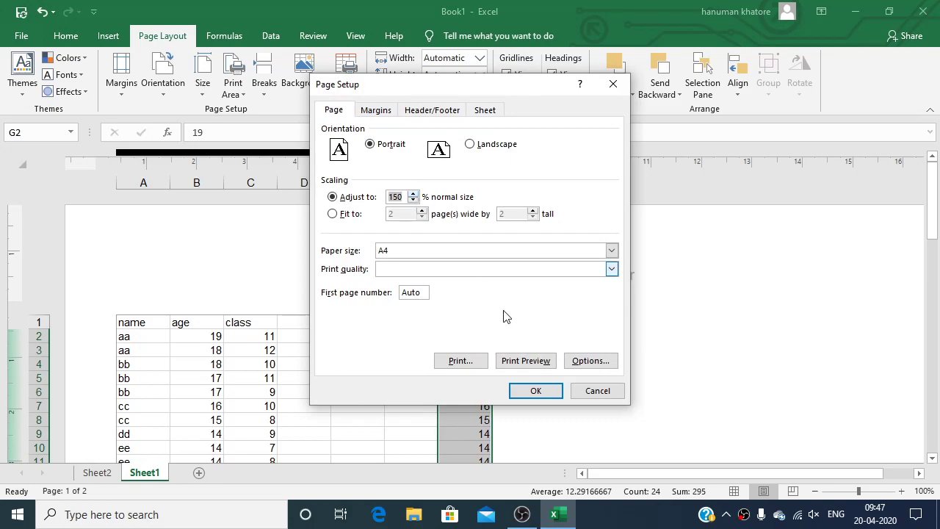
left_click(538, 395)
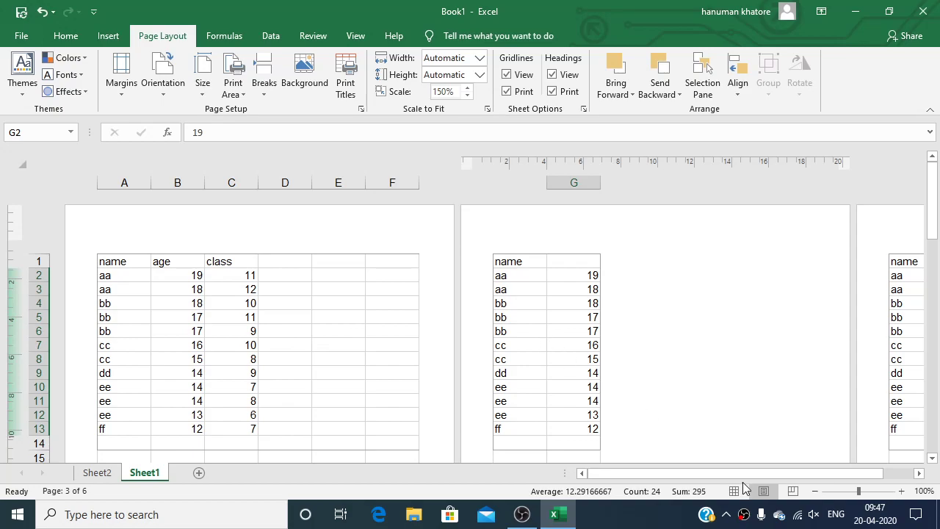
In Page Break Preview, drag the page break left so columns G–J print as page 2
left_click(793, 492)
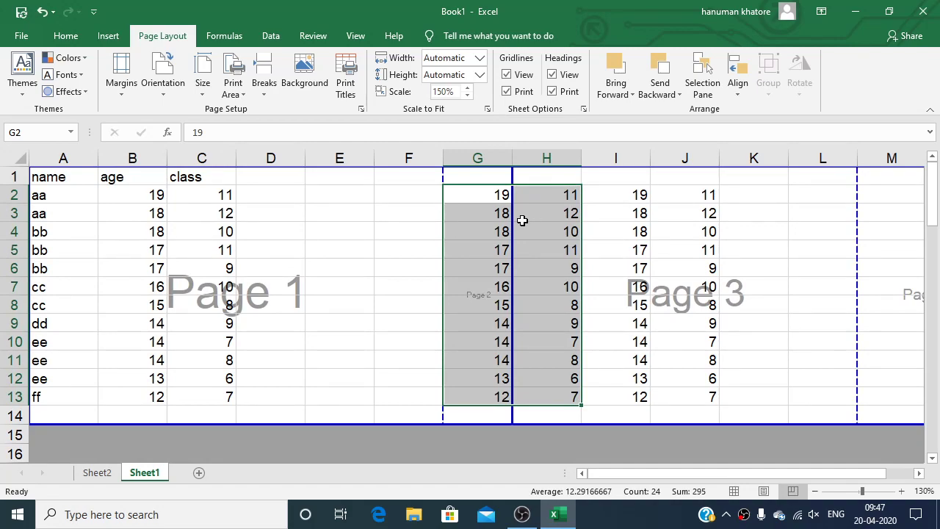
left_click_drag(516, 221, 436, 217)
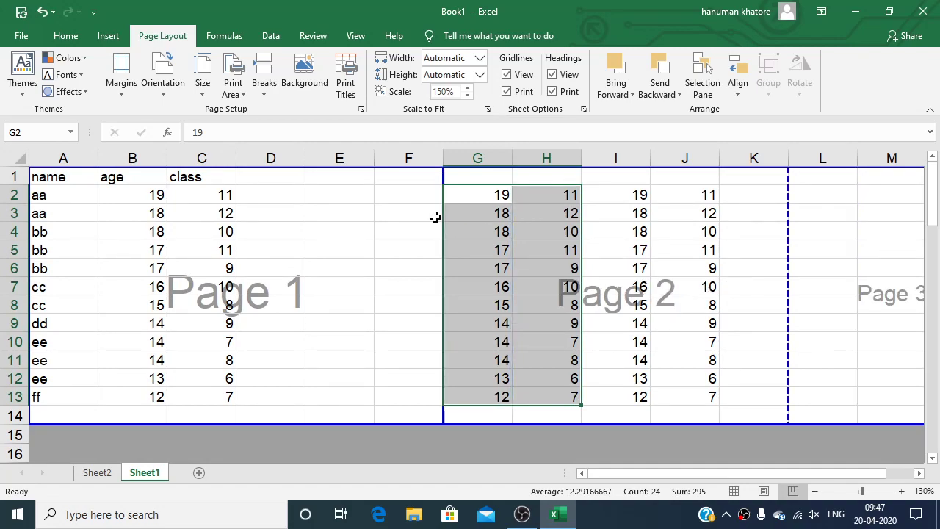
left_click(742, 281)
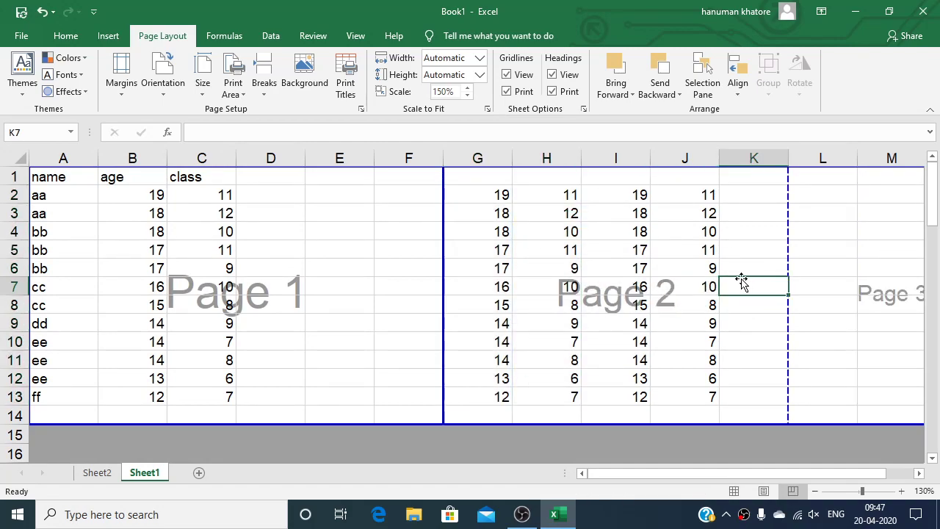
scroll(813, 294, "down", 1)
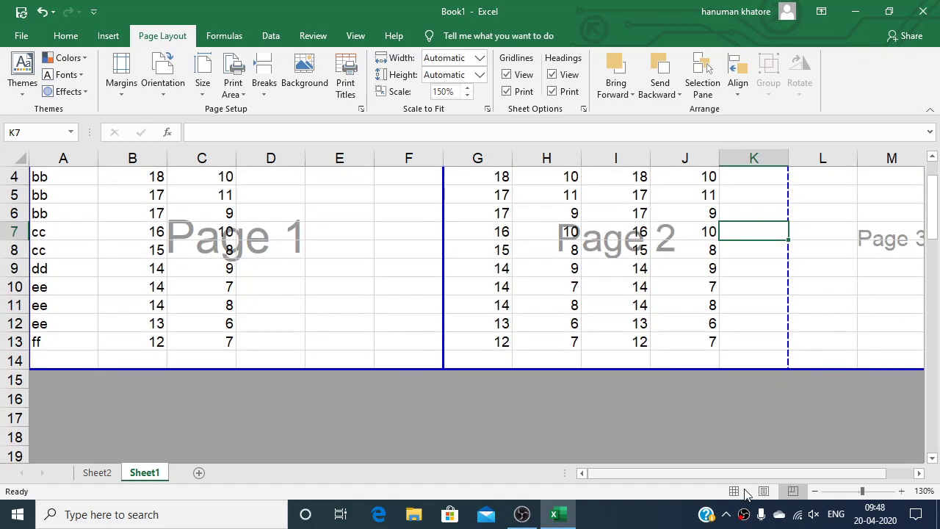
left_click_drag(734, 475, 821, 471)
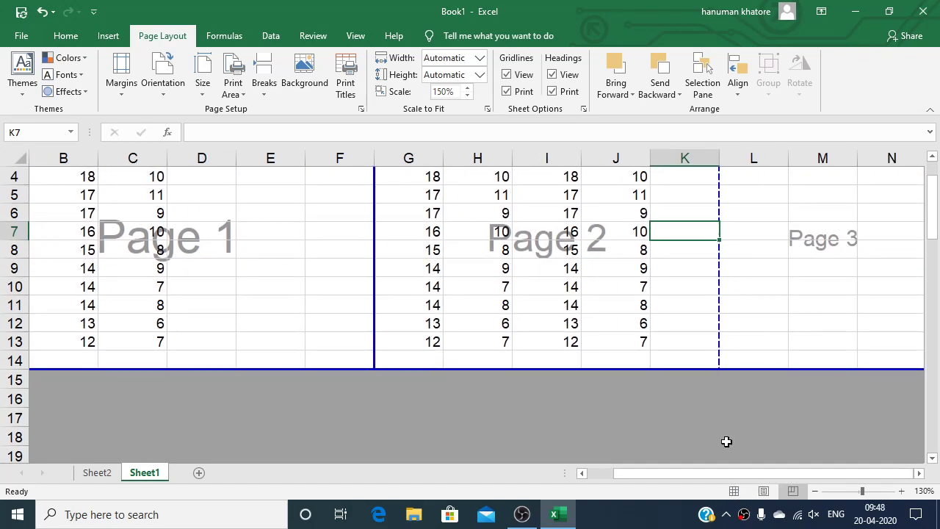
scroll(265, 310, "up", 1)
scroll(265, 311, "up", 1)
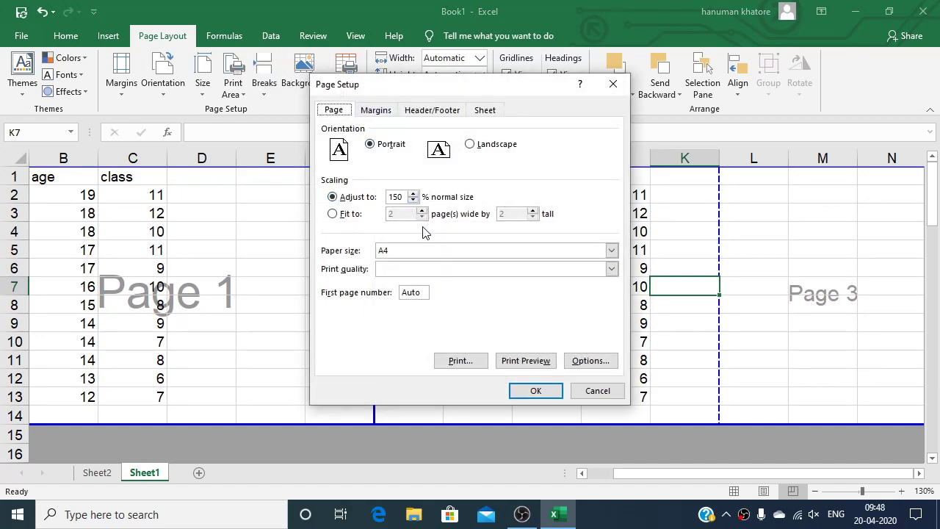
left_click(536, 390)
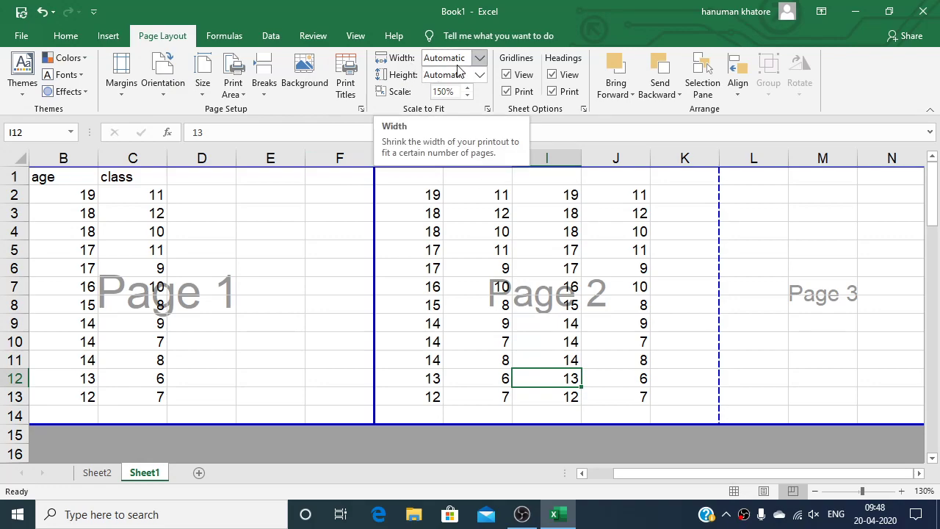
Fit the printout width, trying 2 and 3 pages before settling on 4 pages wide
left_click(482, 58)
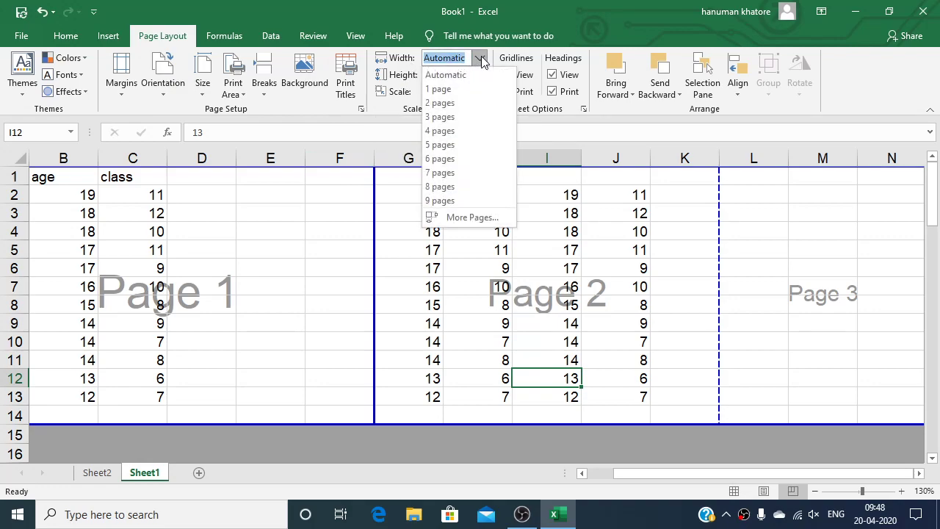
left_click(459, 102)
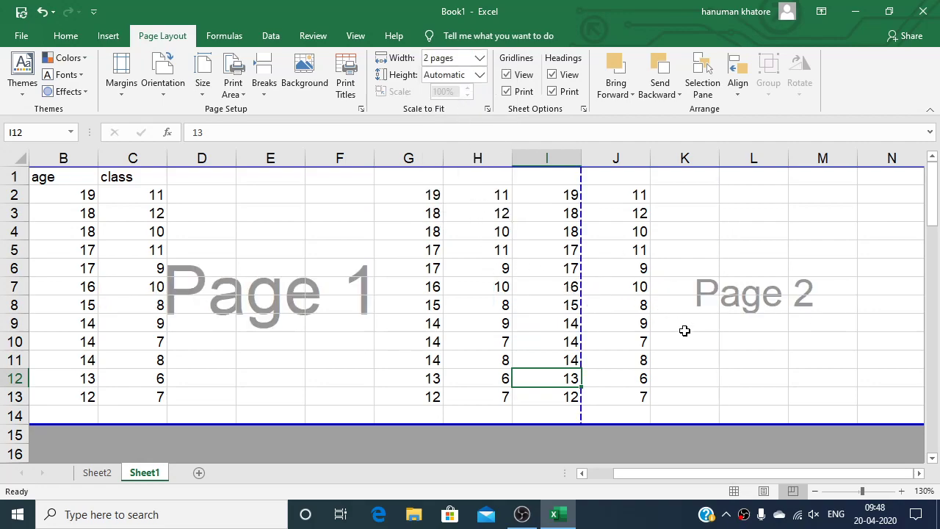
scroll(719, 348, "down", 4)
scroll(719, 346, "up", 4)
left_click(479, 59)
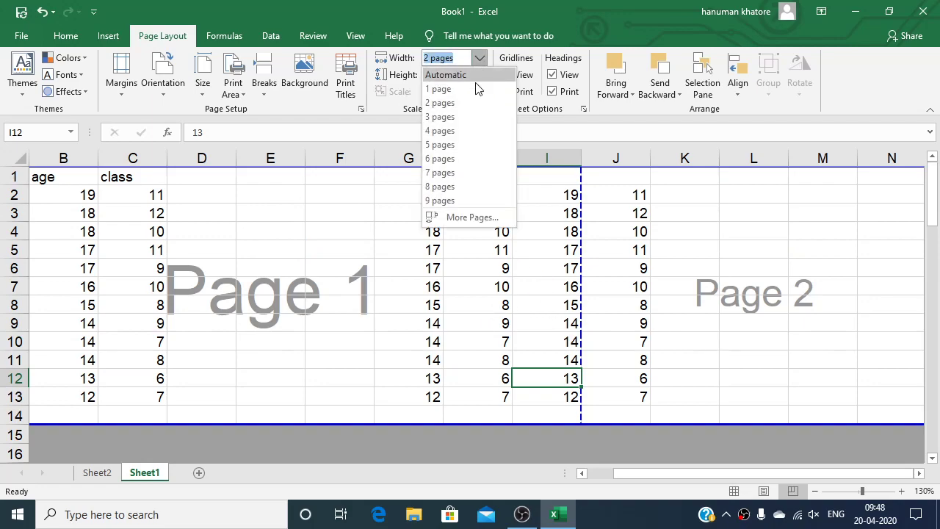
left_click(457, 119)
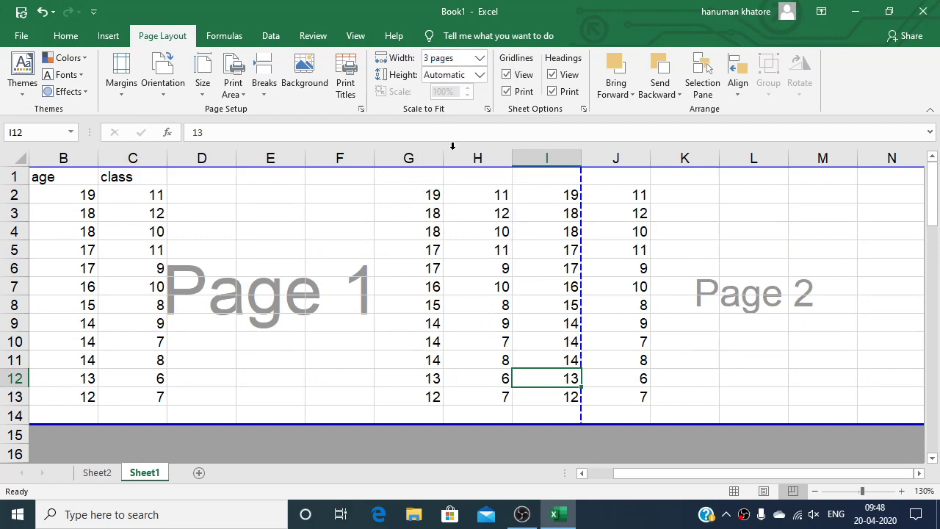
left_click(479, 58)
left_click(445, 131)
Move the page break to between columns F and G and end the print area at column M
scroll(407, 306, "down", 3)
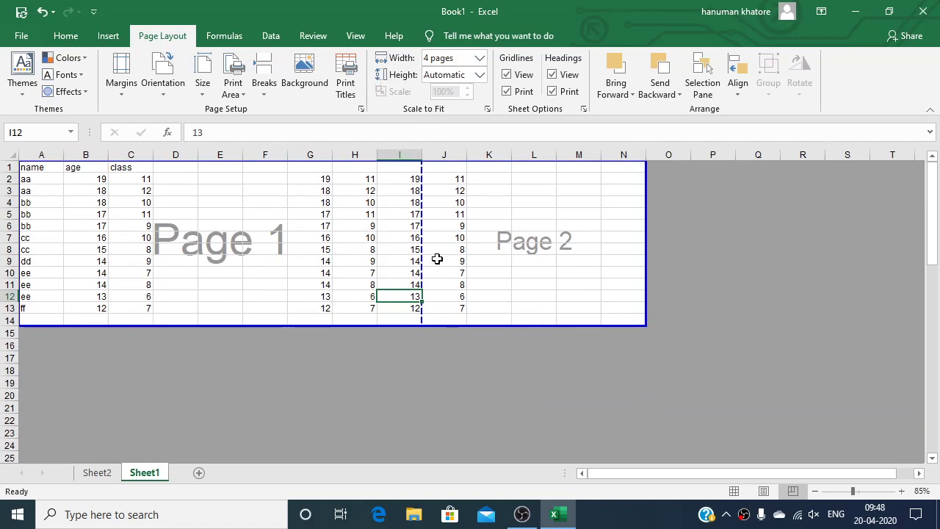
left_click_drag(418, 212, 288, 207)
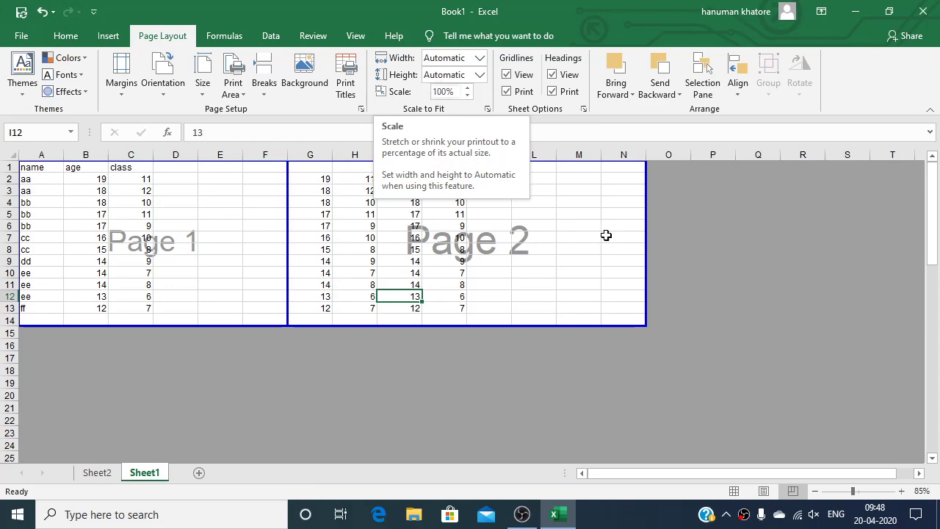
left_click_drag(646, 227, 601, 222)
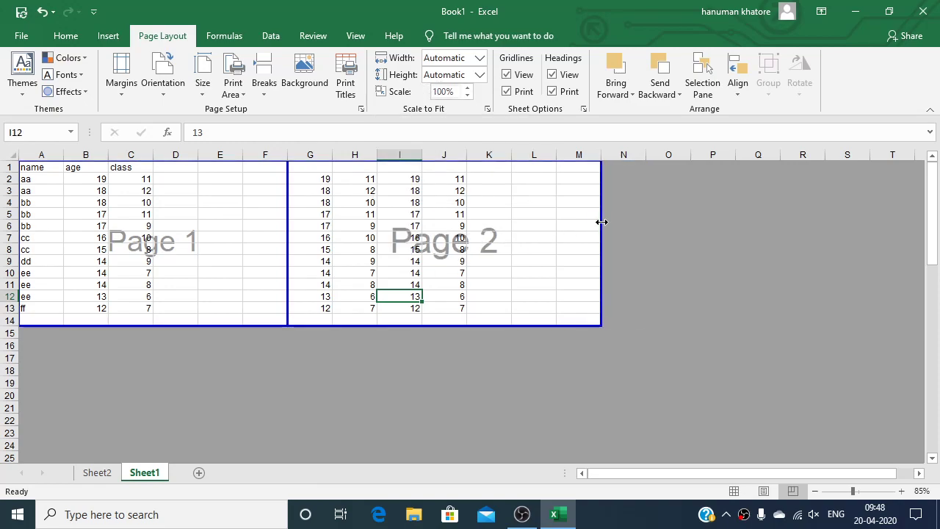
Fit the printout height to 4 pages and extend the print area down to row 21
left_click(479, 77)
left_click(445, 120)
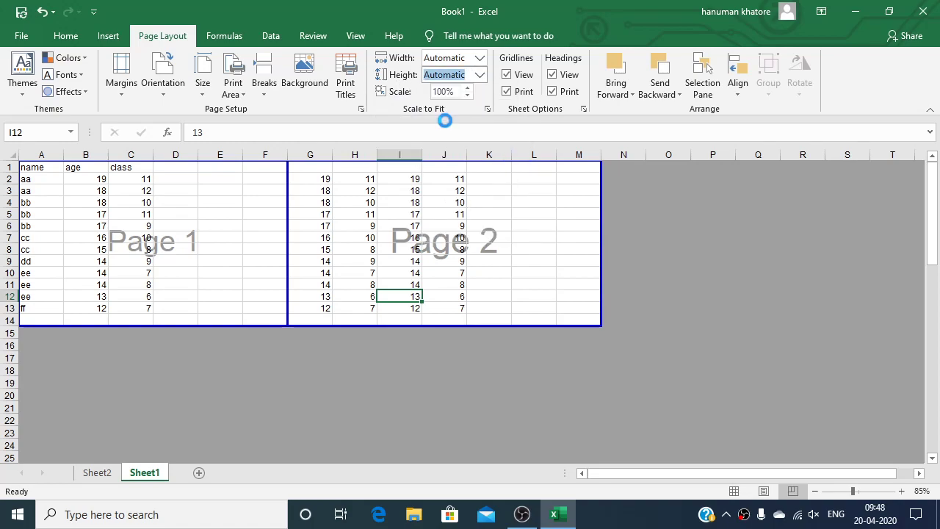
left_click(480, 76)
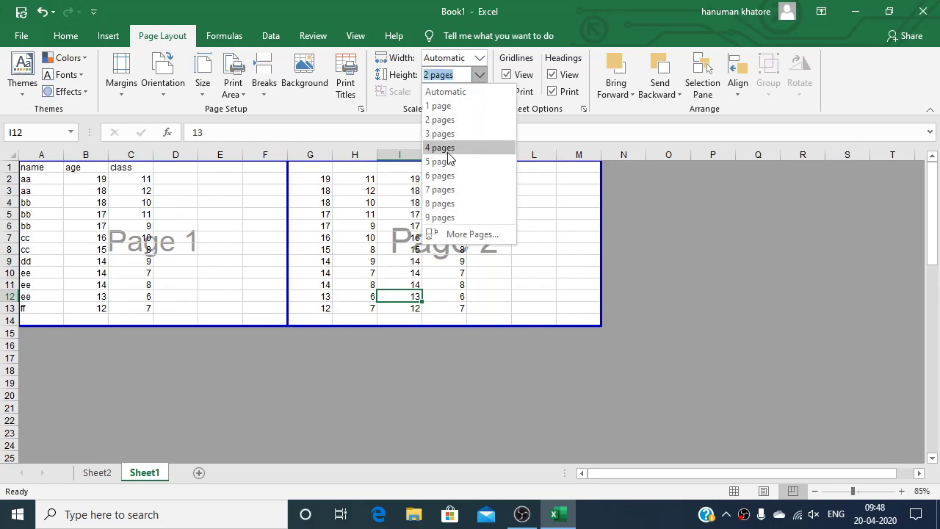
left_click(446, 149)
left_click_drag(339, 325, 343, 406)
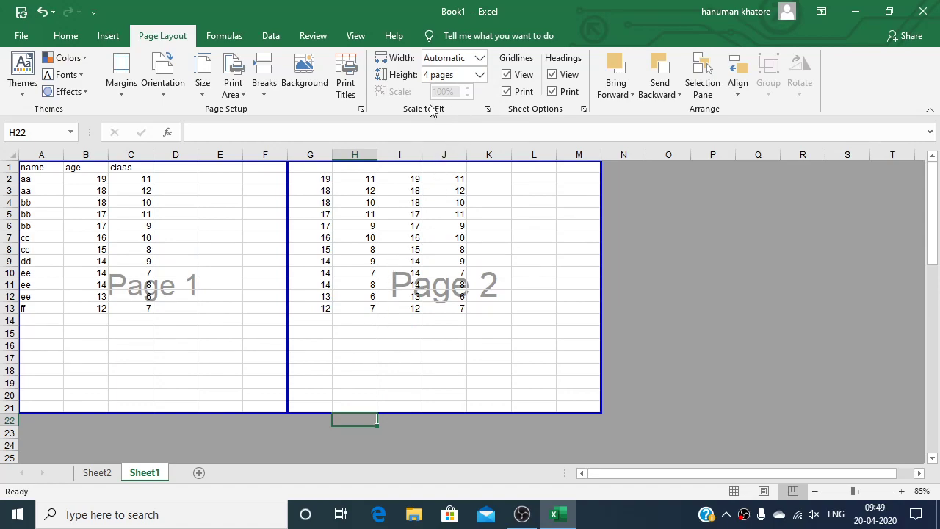
Toggle Page Setup scaling between percentage and fit-to-pages, then close the dialog
left_click(486, 109)
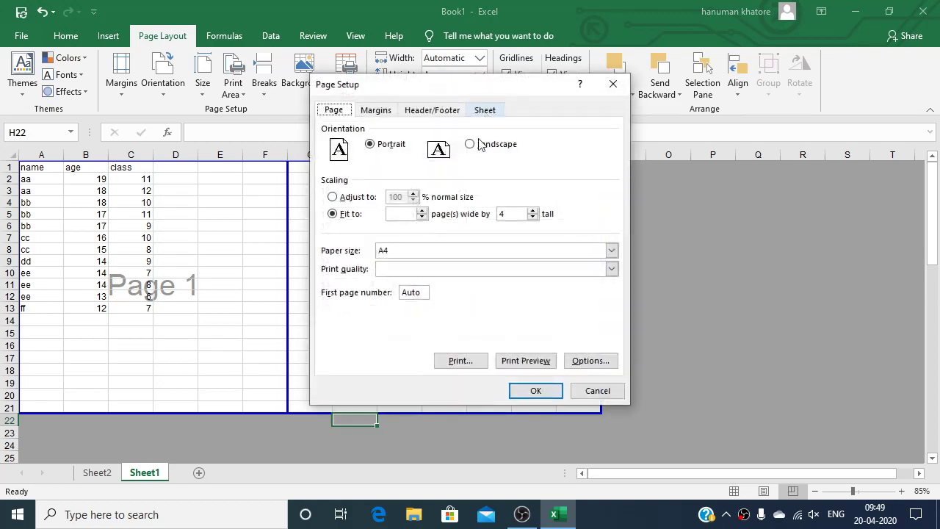
left_click(332, 198)
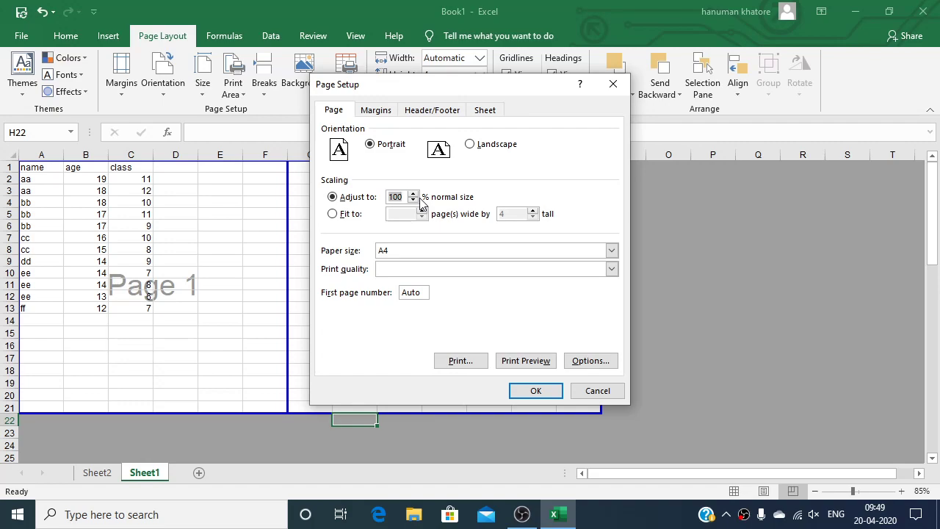
left_click(332, 213)
key("Return")
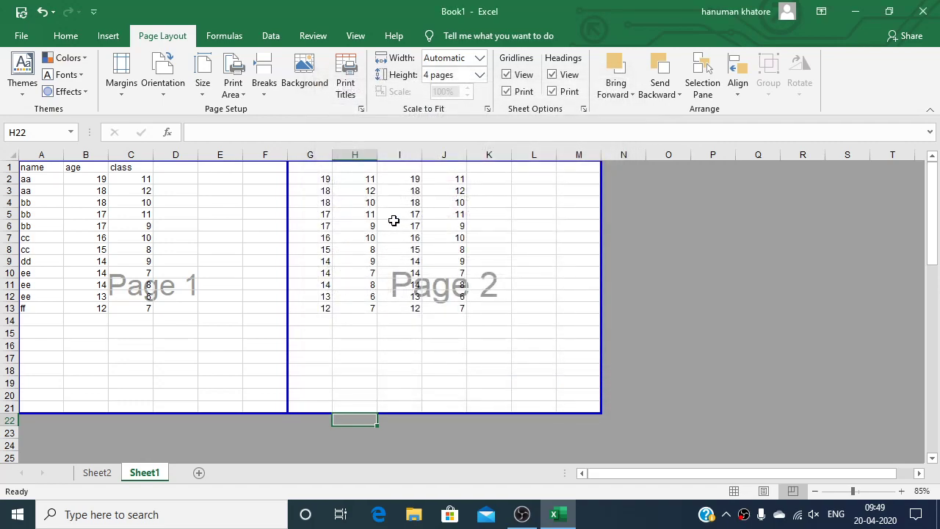
Reset the print height to Automatic and lower the print scale to 70%
left_click(479, 75)
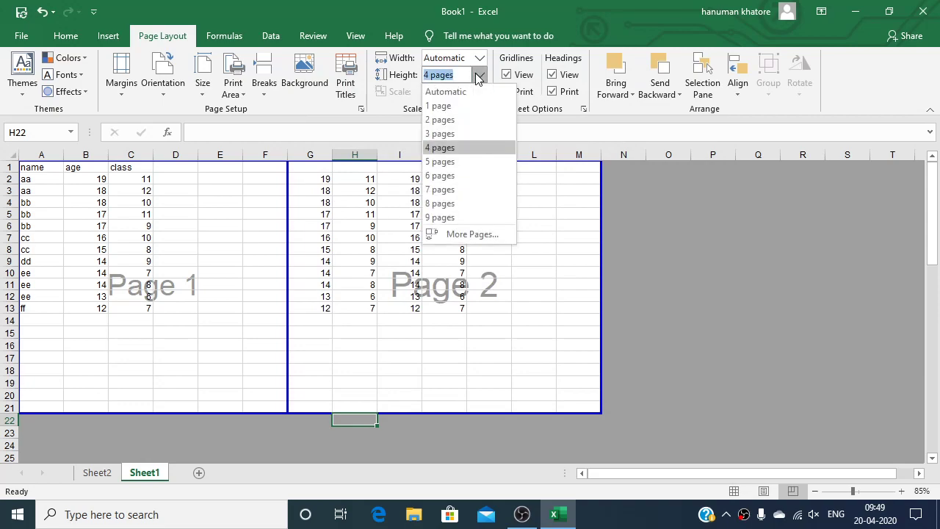
left_click(466, 91)
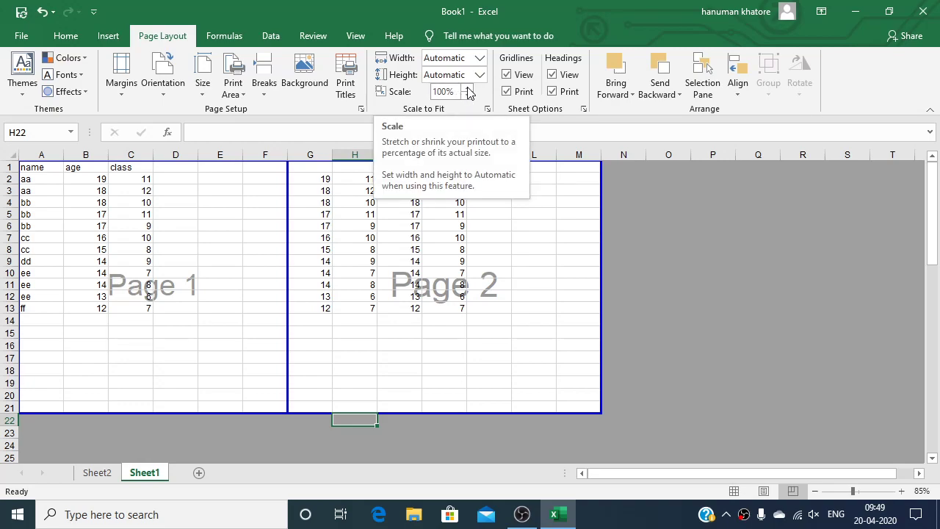
left_click(468, 88)
left_click(468, 88)
left_click(467, 95)
left_click(468, 95)
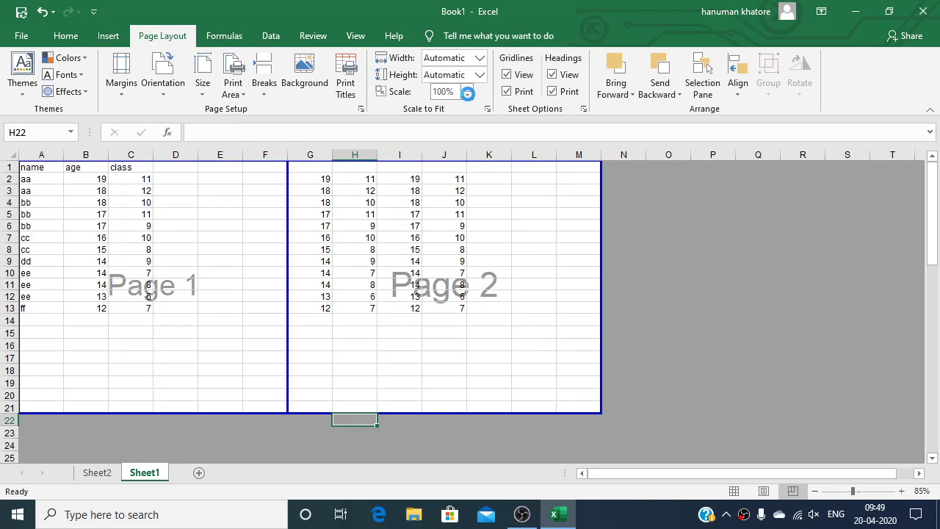
left_click(467, 94)
left_click(467, 95)
left_click(467, 95)
left_click(467, 95)
double_click(440, 203)
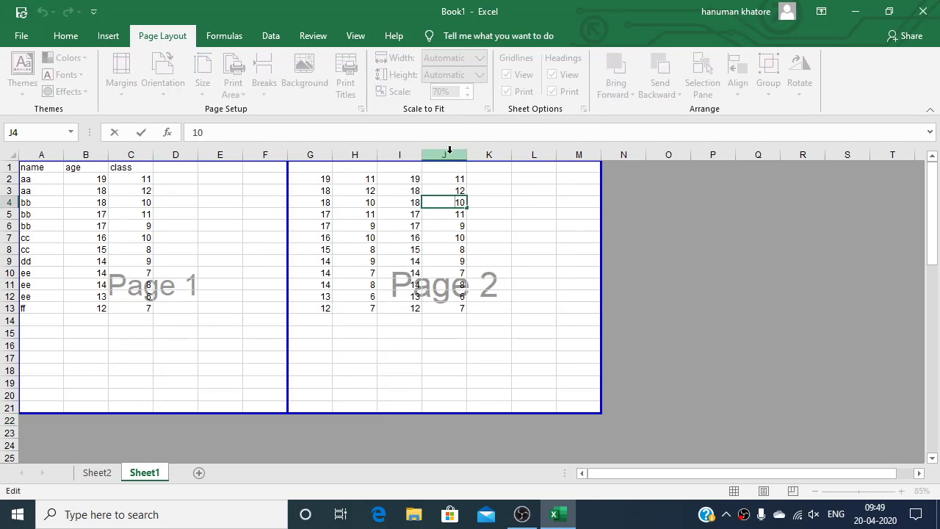
Toggle on-screen gridlines and headings off and back on, leaving both visible
left_click(394, 247)
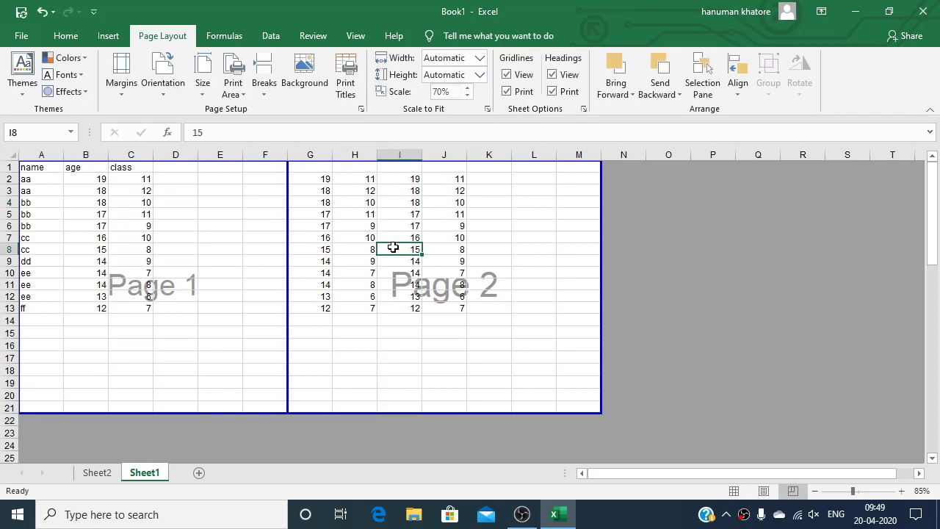
left_click(506, 74)
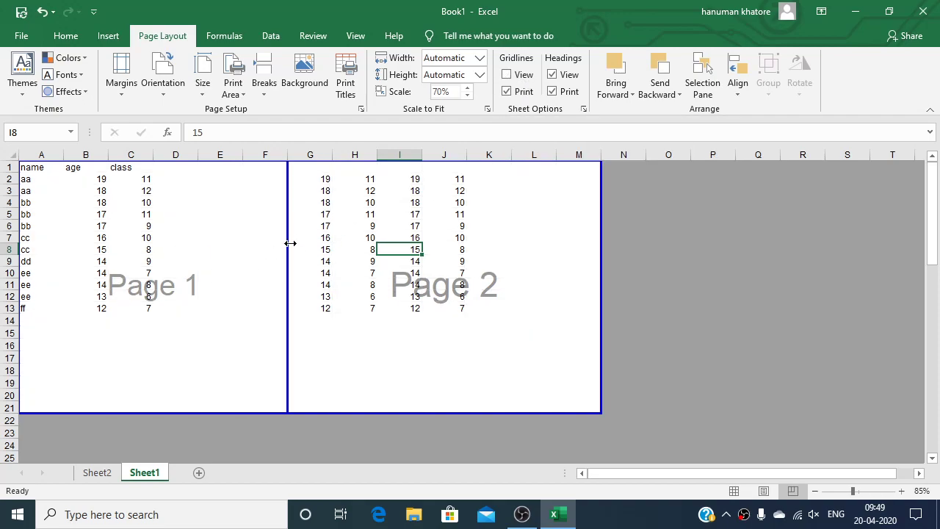
left_click(506, 75)
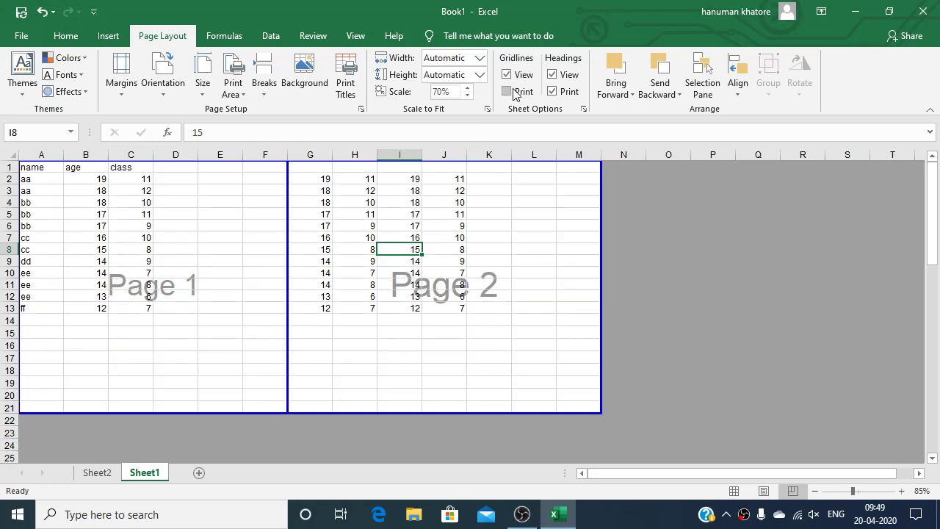
left_click(507, 92)
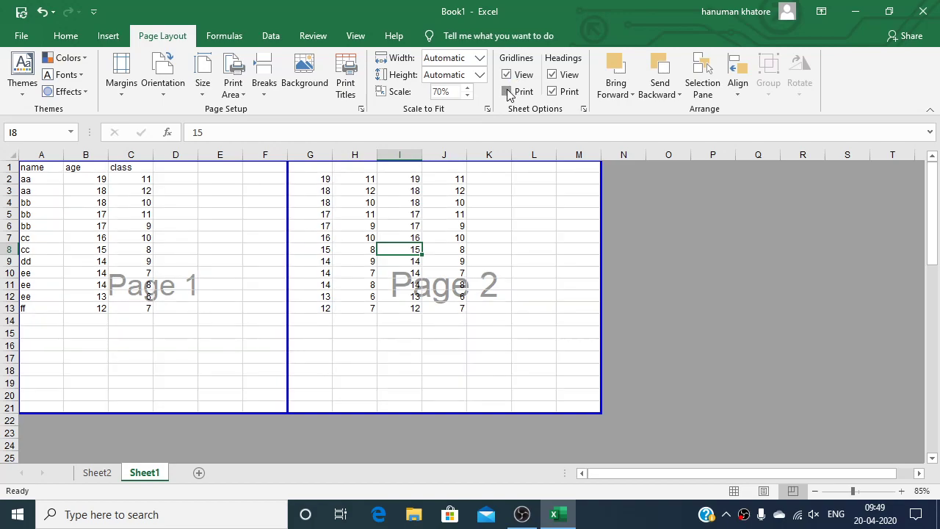
left_click(552, 76)
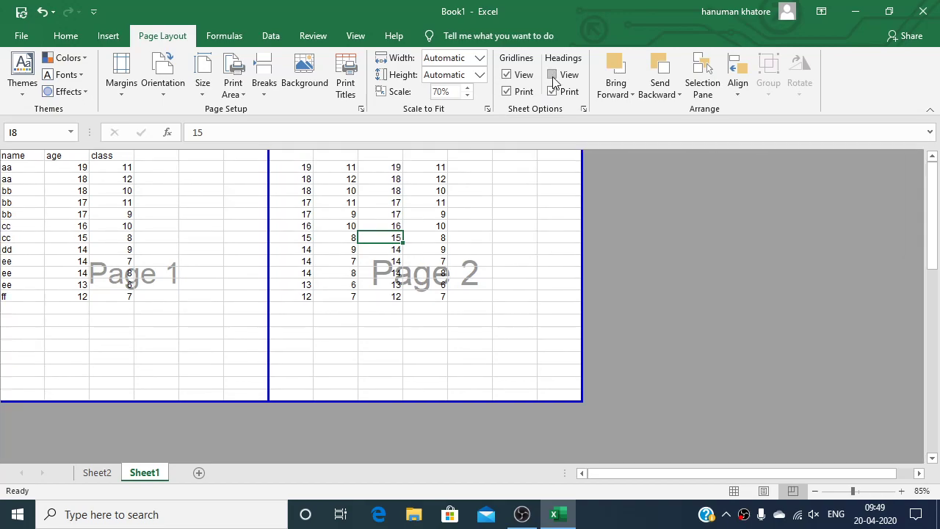
left_click(553, 78)
left_click(553, 76)
left_click(553, 76)
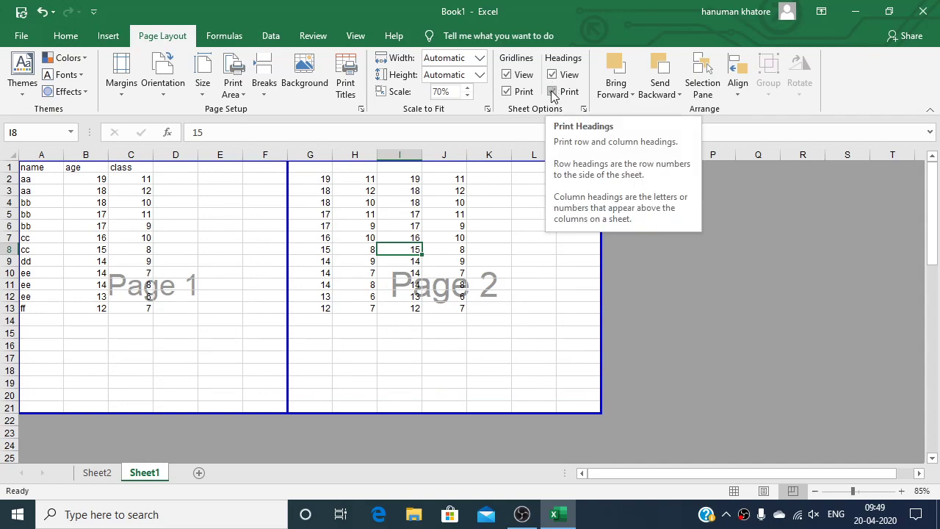
Uncheck Print for both headings and gridlines in Sheet Options
left_click(553, 92)
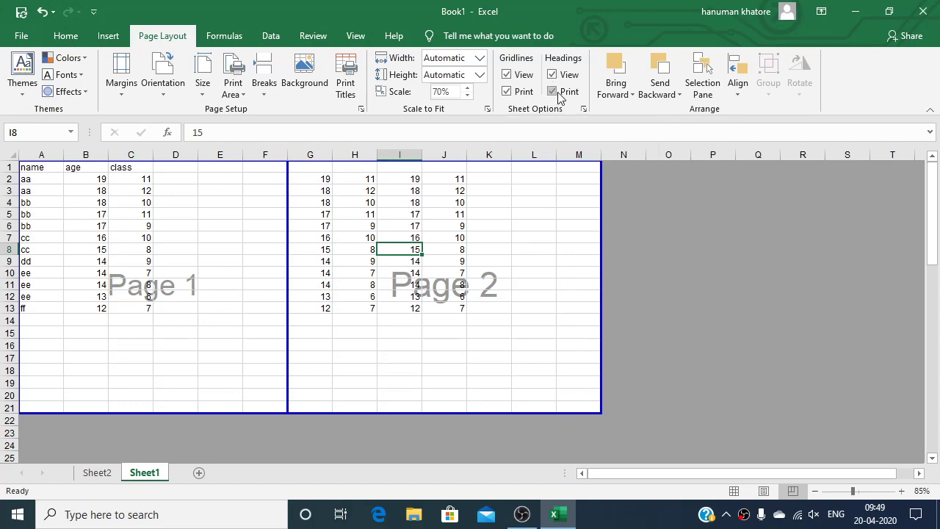
left_click(506, 94)
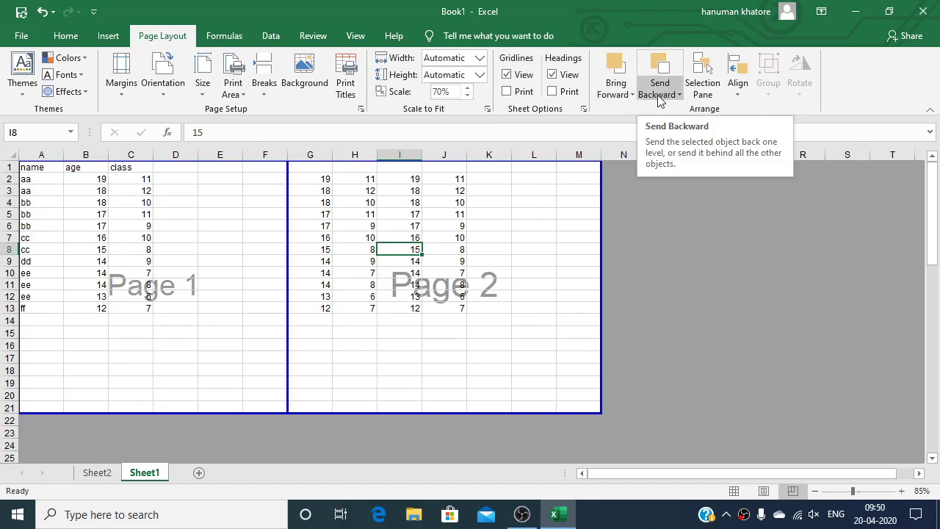
left_click(489, 331)
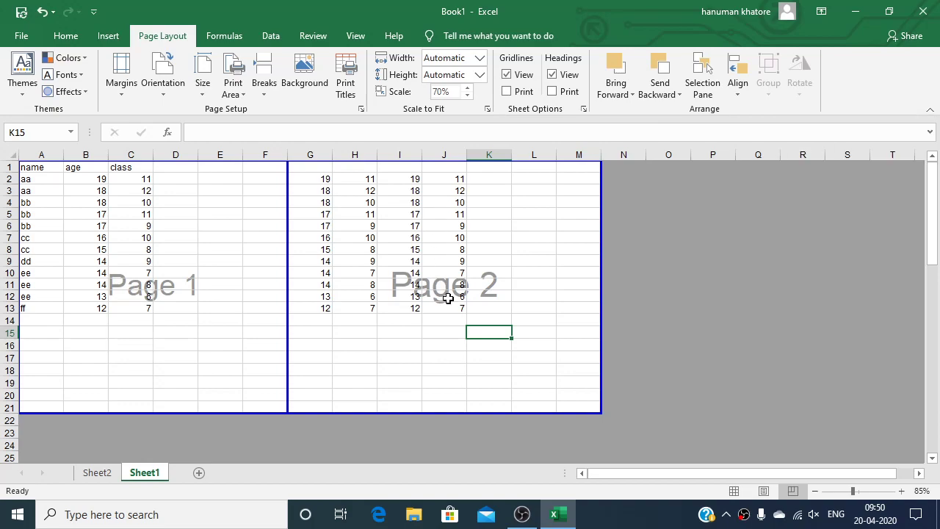
Total the ages in B14 with AutoSum, giving 187
left_click(225, 38)
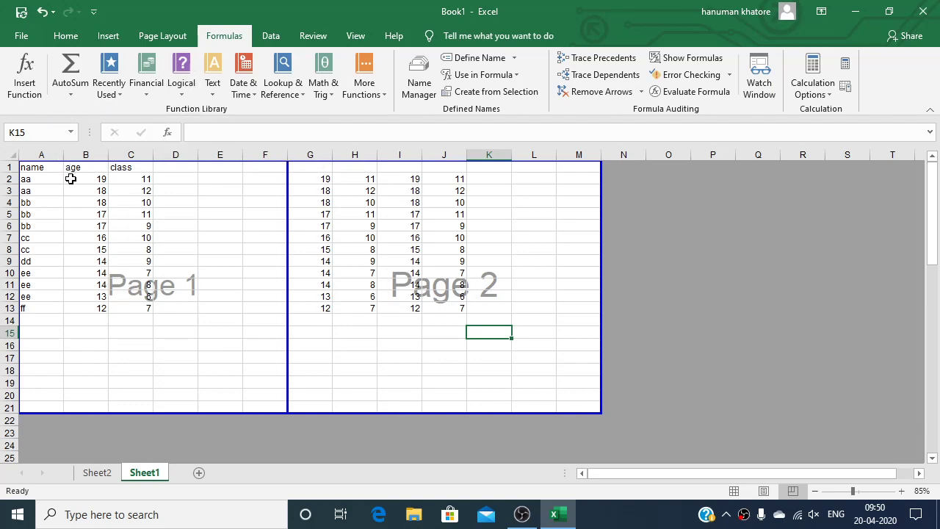
left_click(90, 321)
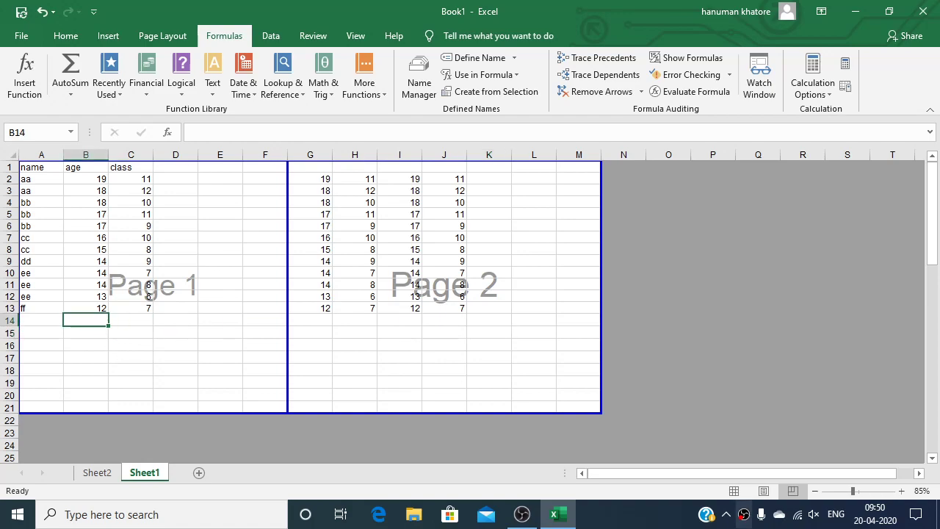
left_click(734, 491)
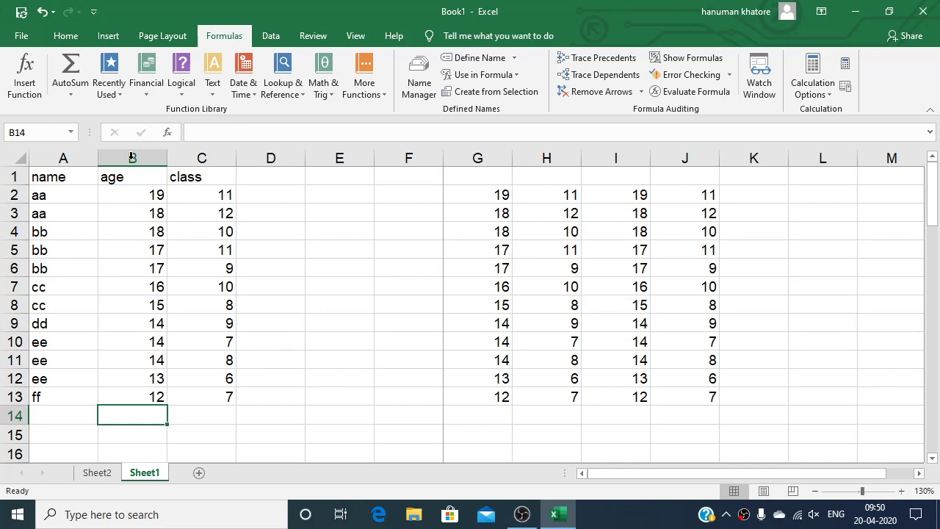
left_click(71, 77)
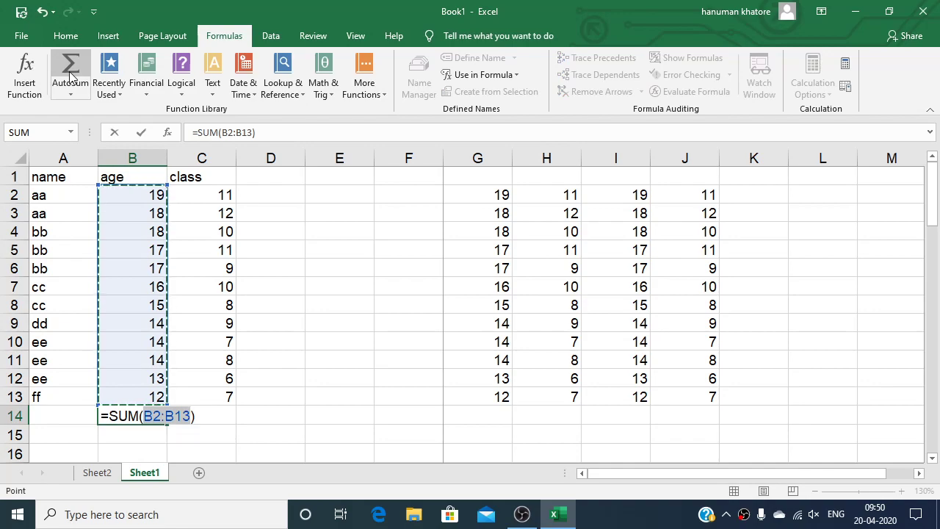
key("Return")
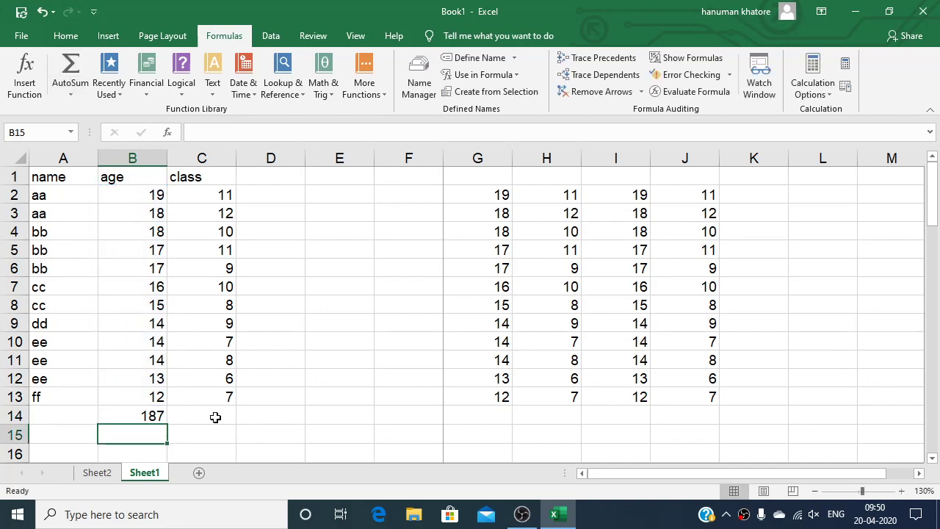
Sum the class values in C14 with AutoSum, giving 108
left_click(213, 416)
left_click(66, 87)
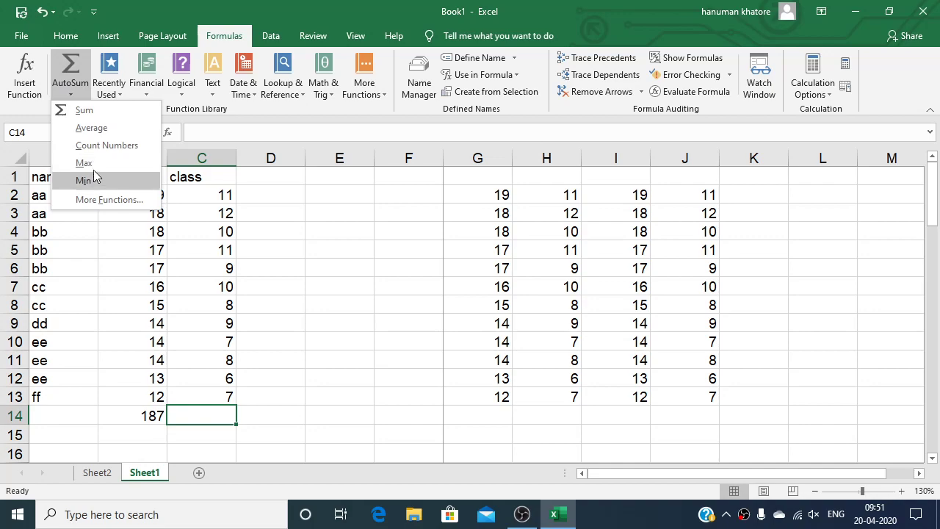
left_click(102, 116)
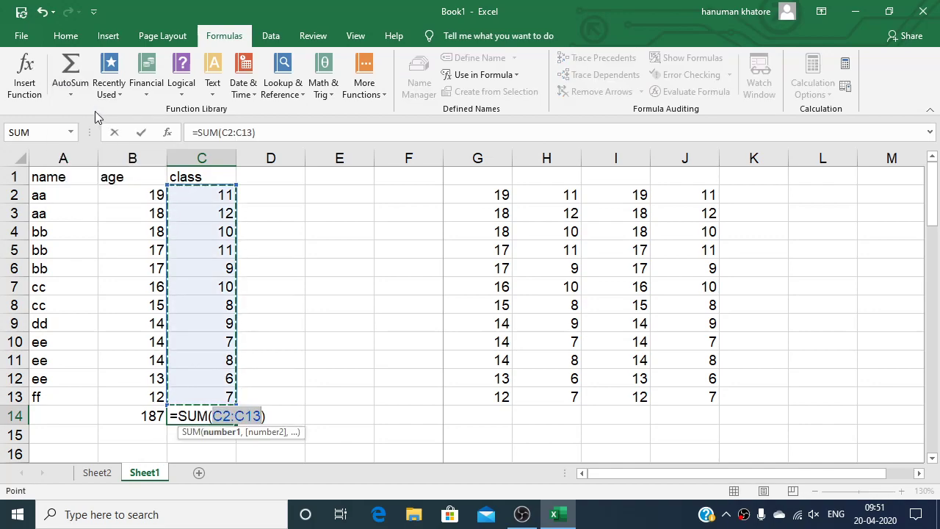
key("Return")
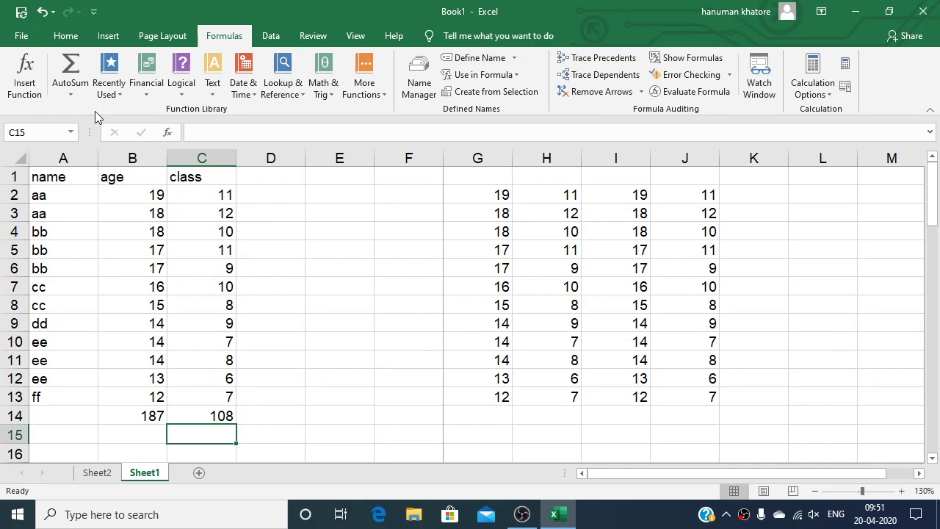
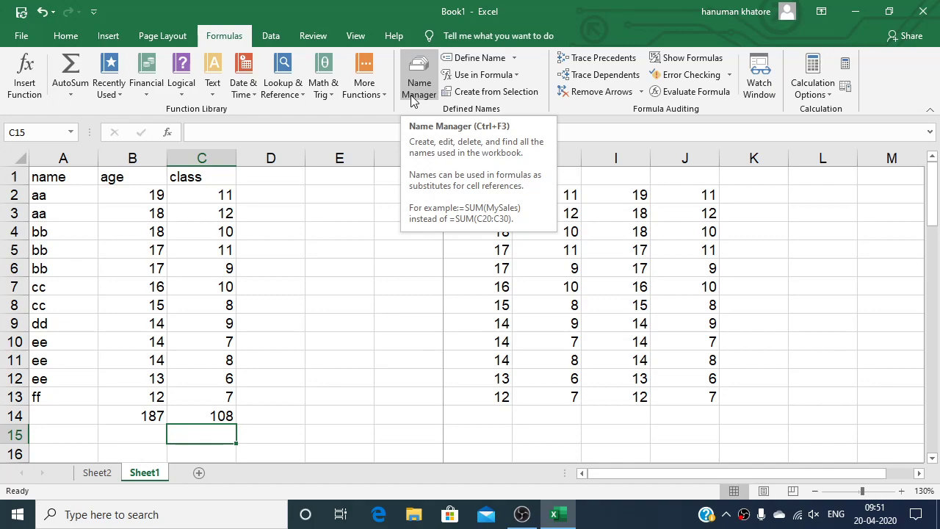
Check the B14 total formula, then select the ages in B2:B13
left_click(312, 248)
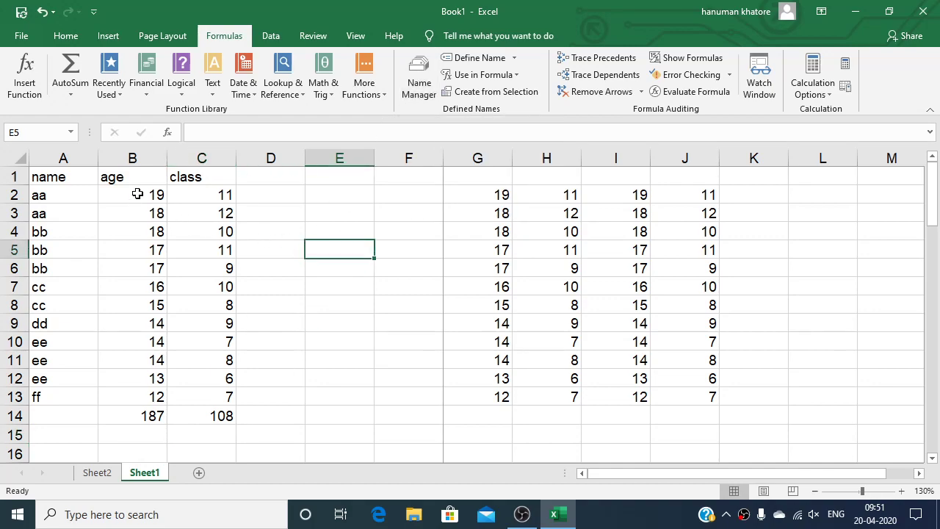
left_click_drag(137, 194, 132, 294)
left_click(133, 409)
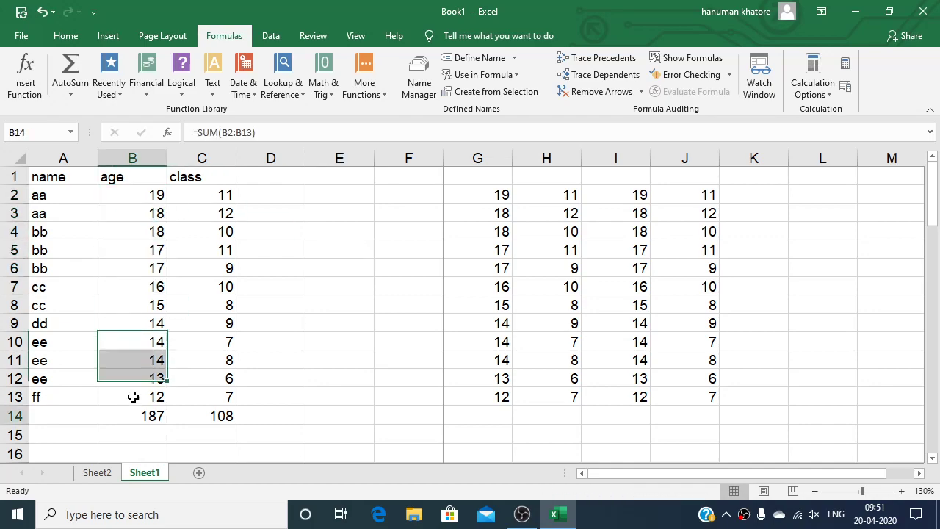
left_click(135, 196)
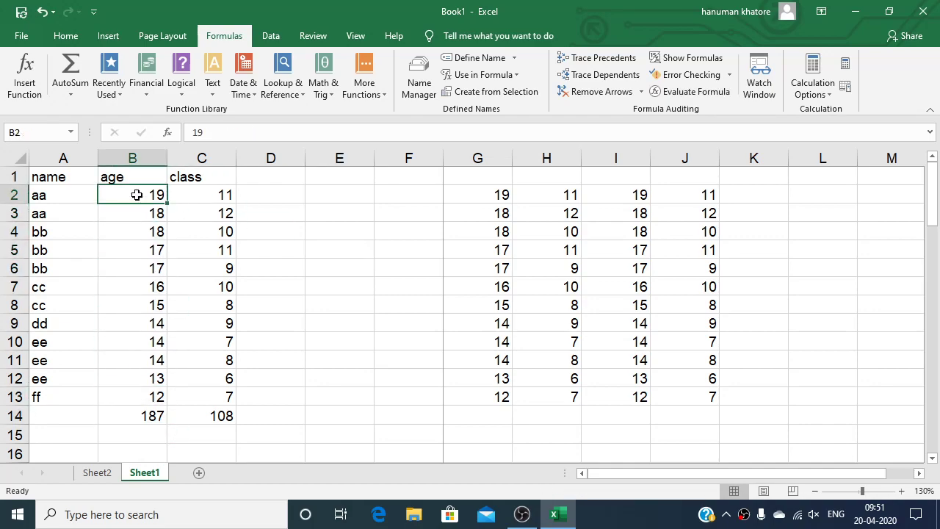
key("shift+Down")
key("shift+Down")
key("shift+Down")
key("shift+Down")
key("shift+Down")
key("shift+Down")
key("shift+Down")
key("shift+Down")
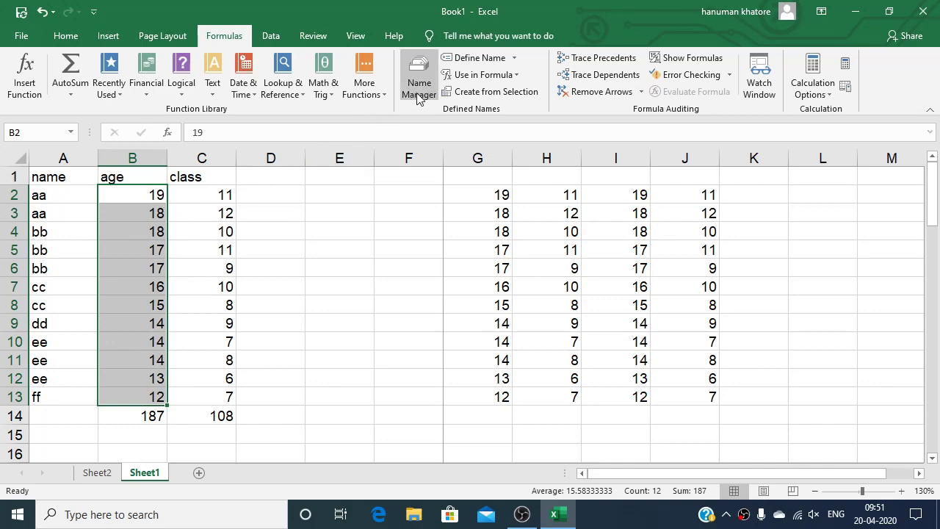
Delete the Print_Titles name in Name Manager, leaving only Print_Area
left_click(418, 97)
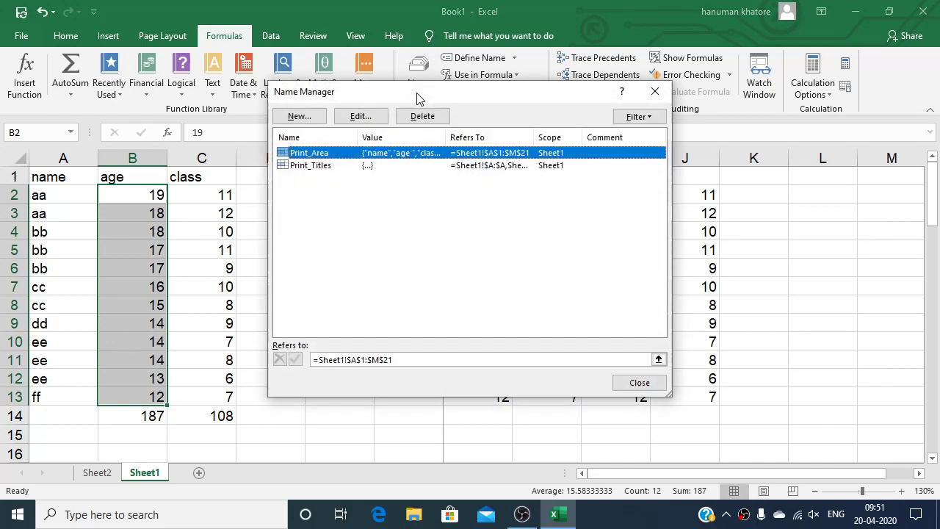
left_click(334, 166)
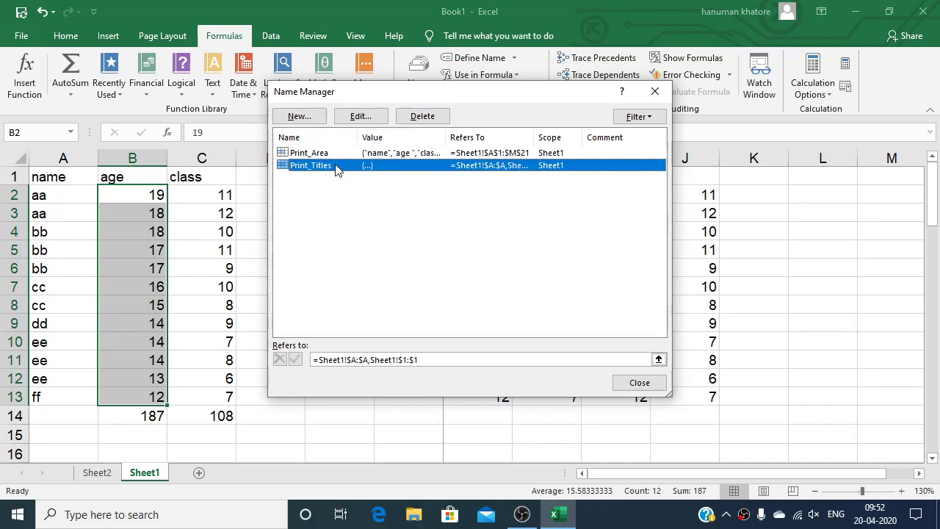
left_click(411, 121)
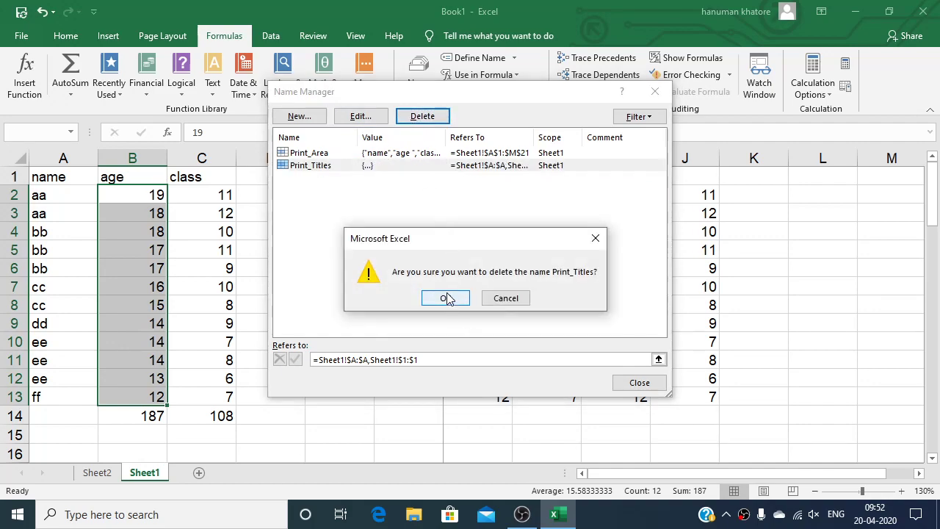
left_click(447, 298)
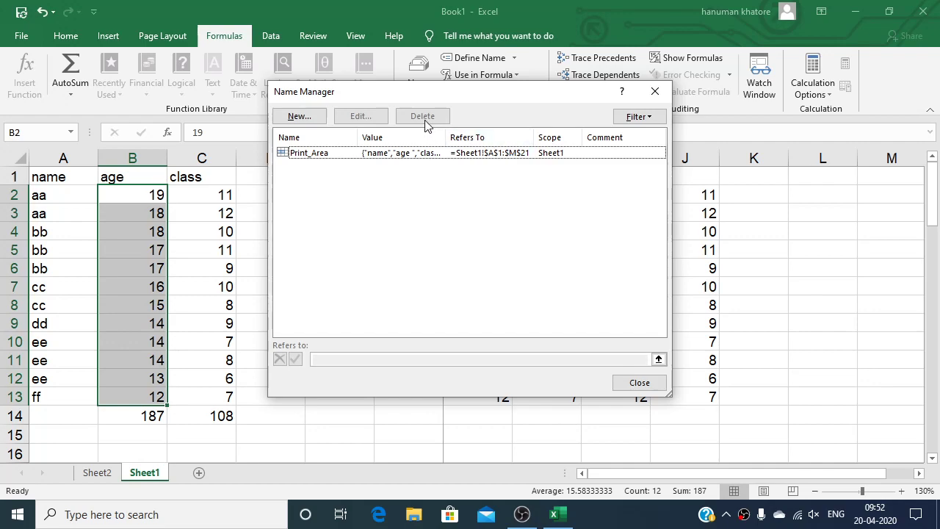
left_click(655, 92)
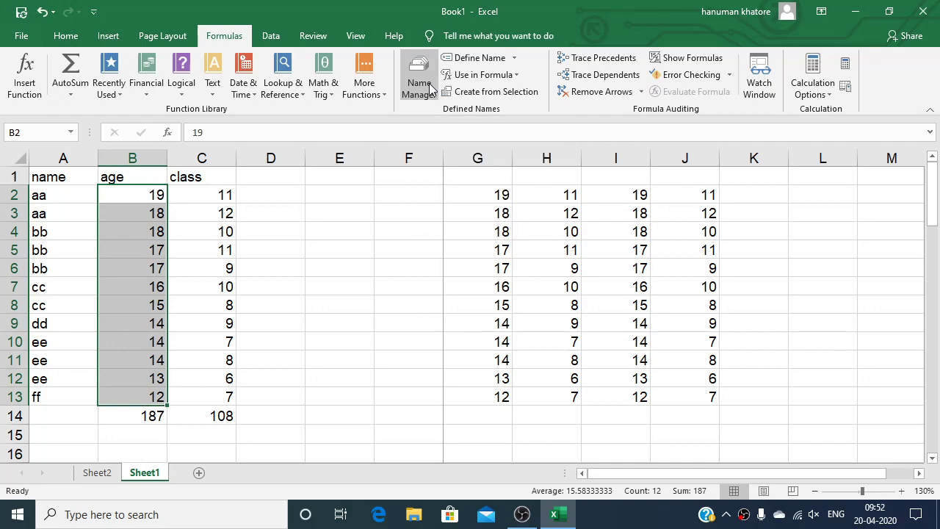
Review Name Manager, then start a new name definition from E9 and cancel it
left_click(432, 88)
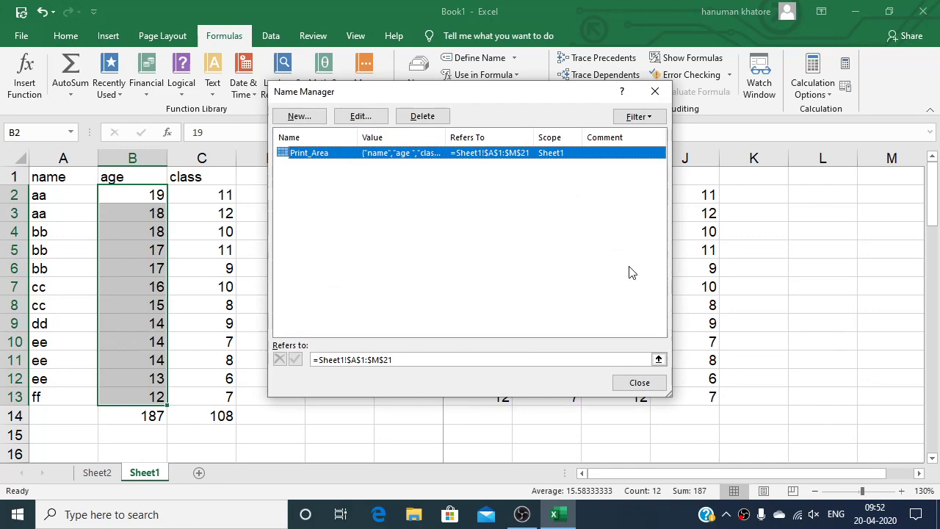
left_click(655, 386)
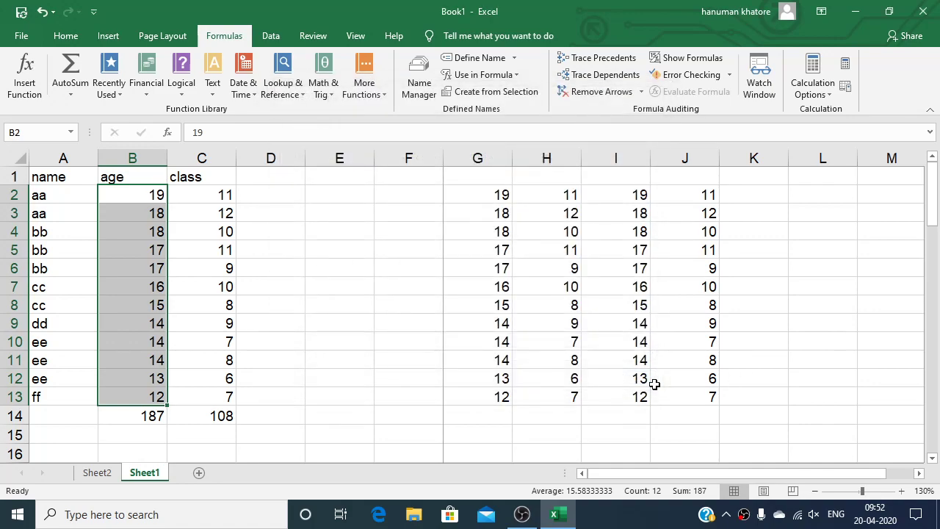
left_click(350, 316)
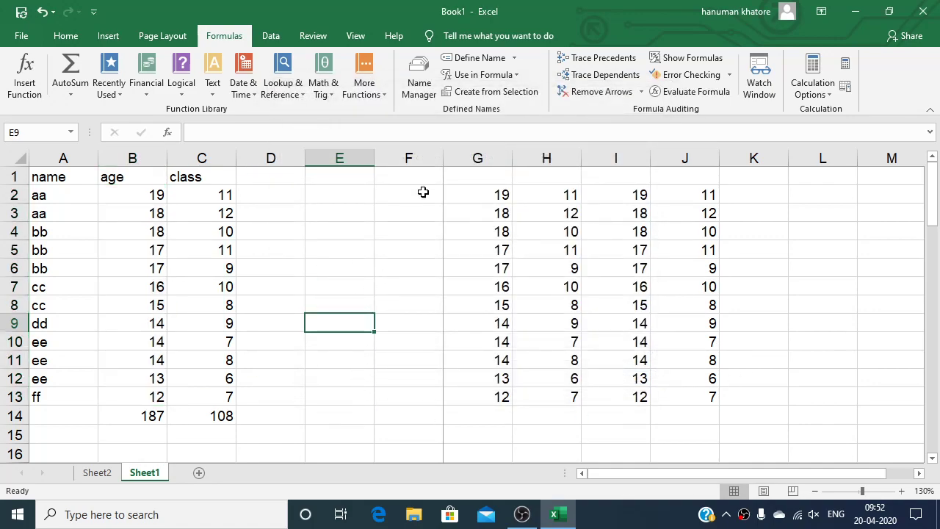
left_click(494, 60)
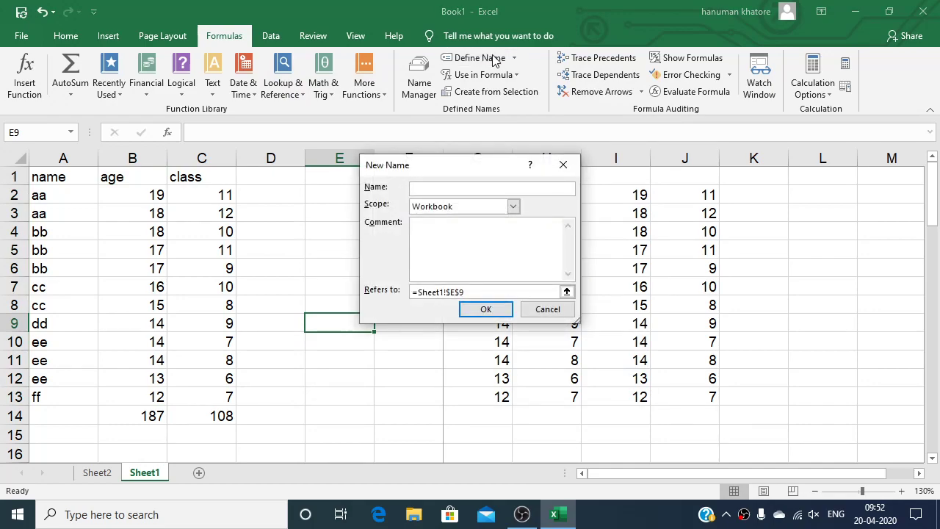
left_click(545, 310)
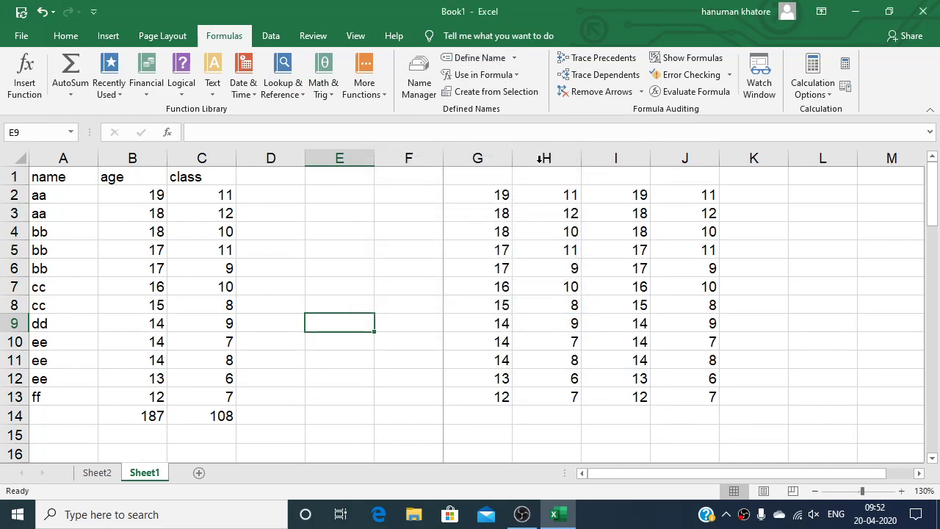
Try Create from Selection, then confirm Name Manager lists no names
left_click(512, 94)
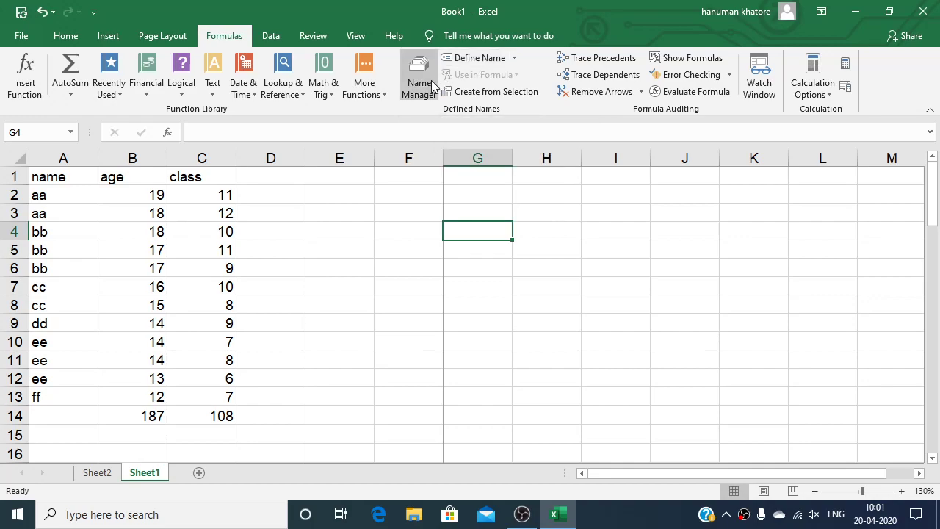
left_click(431, 80)
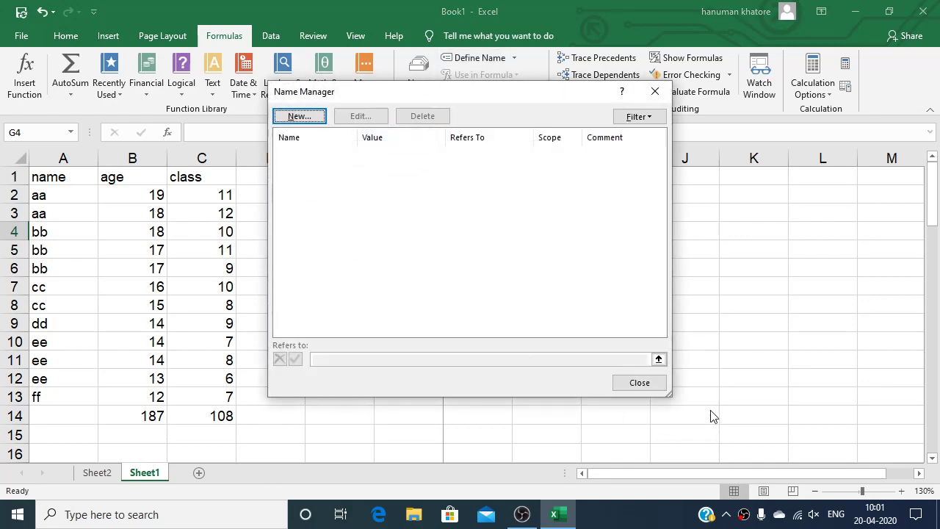
left_click(639, 382)
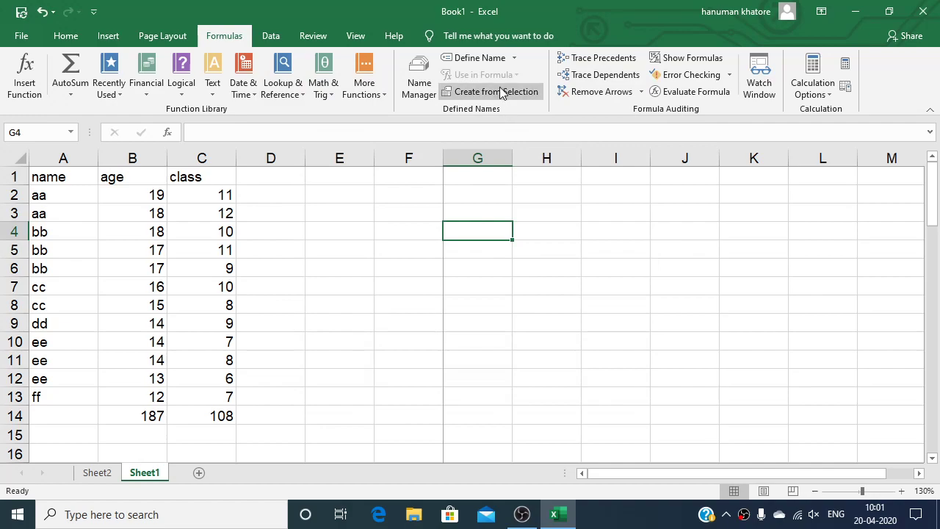
Define the name age for B2:B13 and the name class for C2:C13
mouse_move(124, 193)
left_mouse_down()
mouse_move(140, 304)
mouse_move(132, 395)
left_mouse_up()
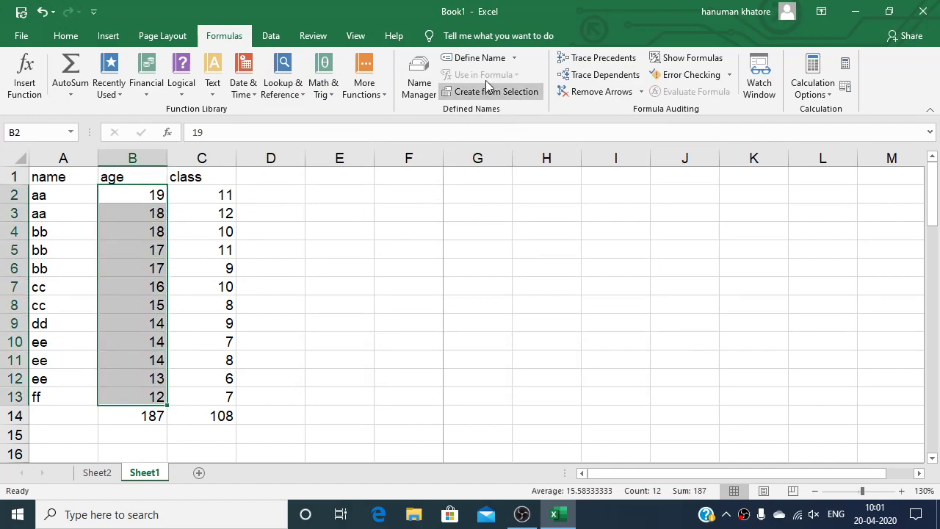
left_click(486, 58)
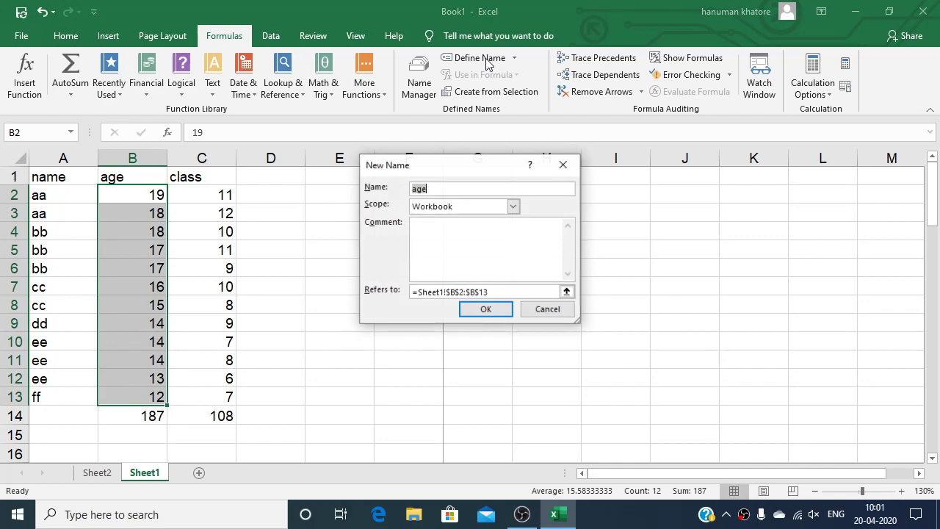
left_click(485, 310)
left_click_drag(219, 194, 223, 395)
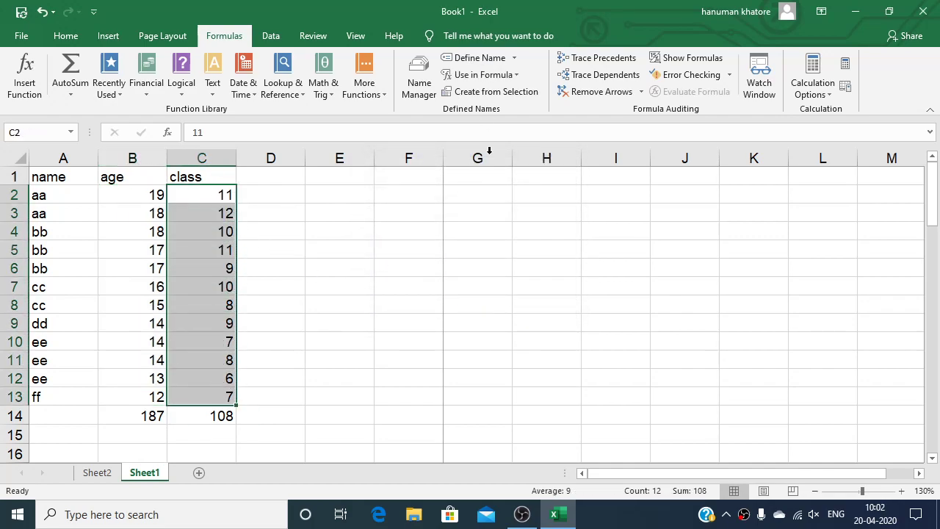
left_click(488, 58)
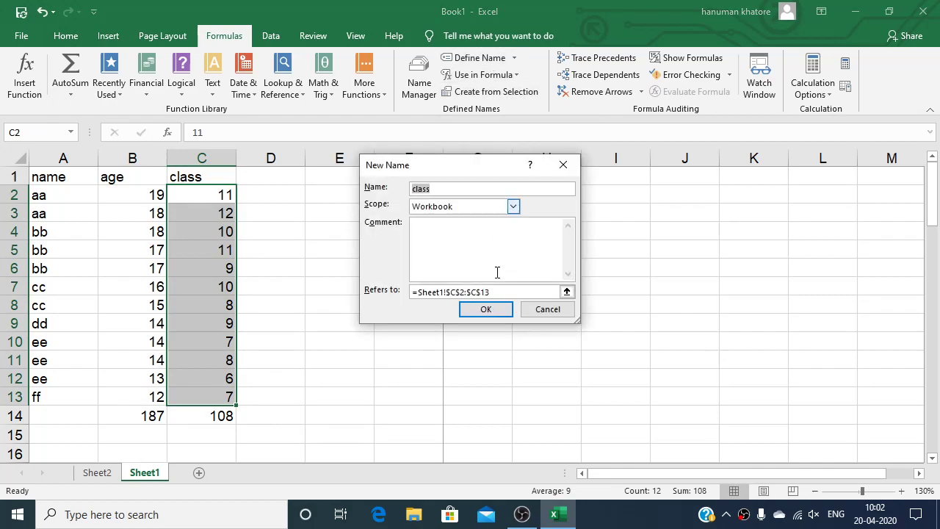
left_click(485, 309)
Verify both names in Name Manager and select cell G6
left_click(420, 82)
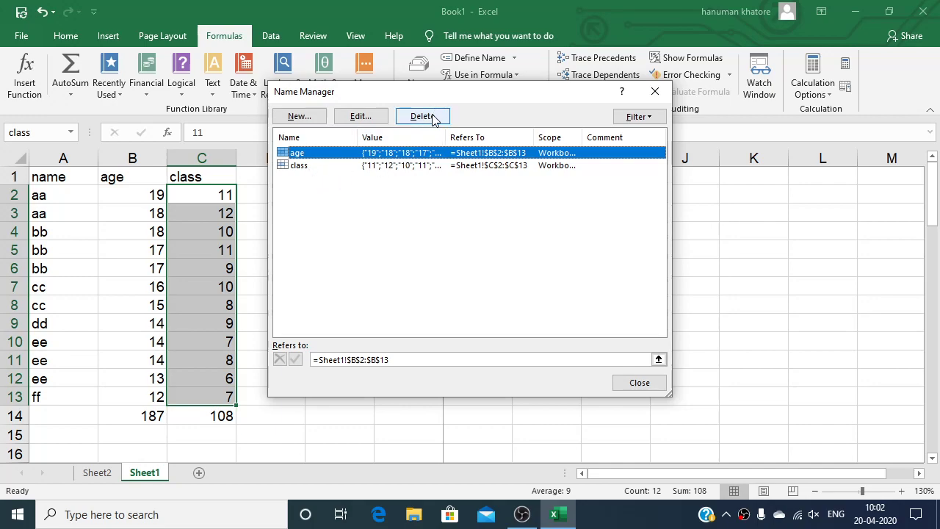
left_click(638, 381)
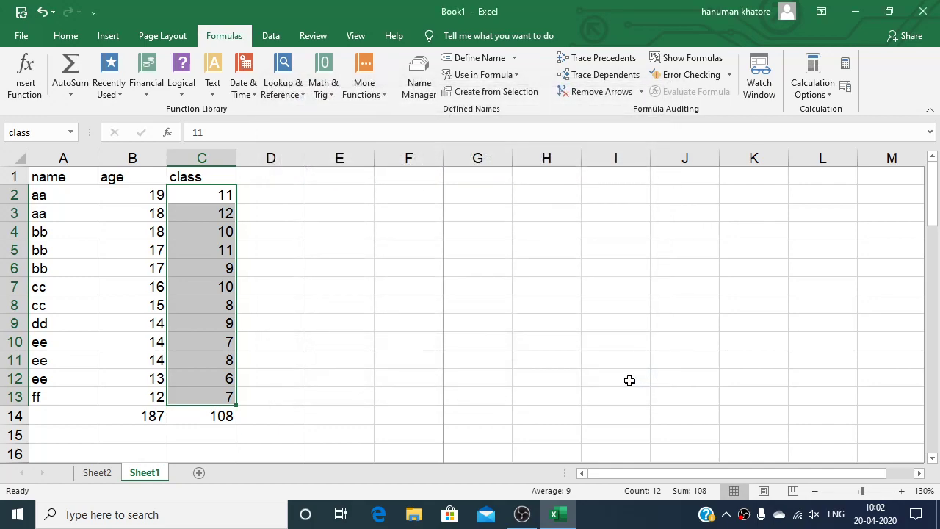
left_click(501, 271)
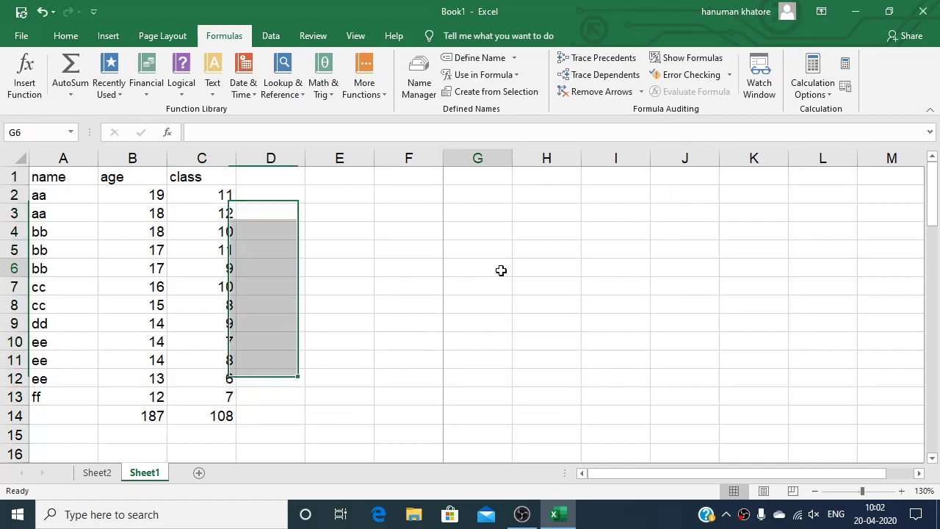
Enter =SUM(age) in G6, giving the age total 187
left_click(505, 80)
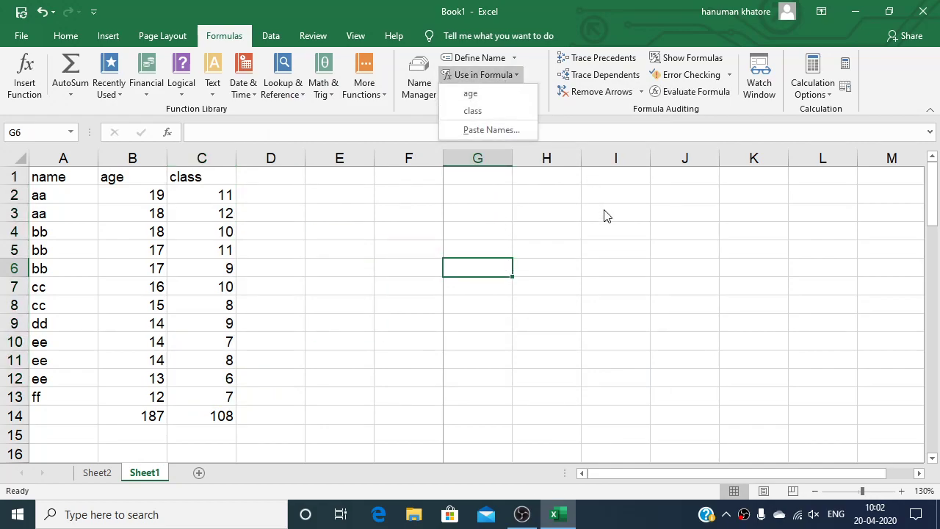
left_click(481, 270)
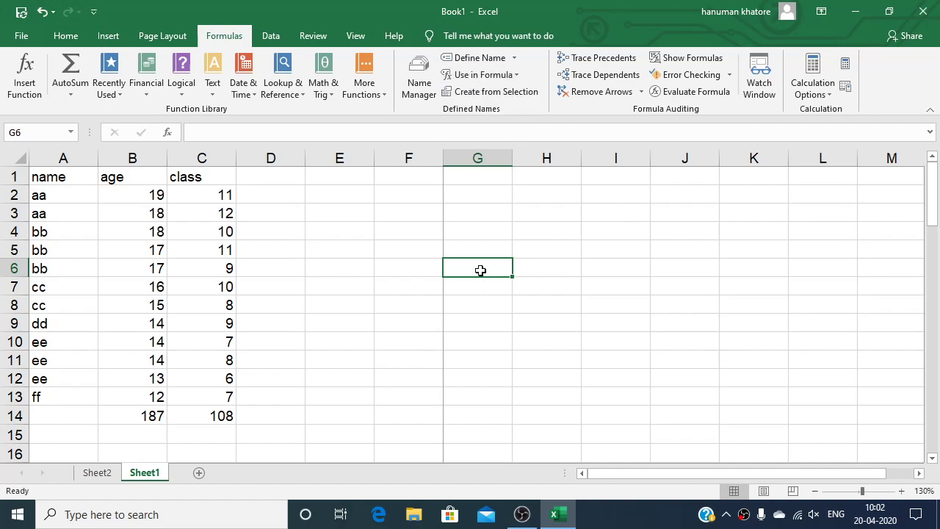
type("=s")
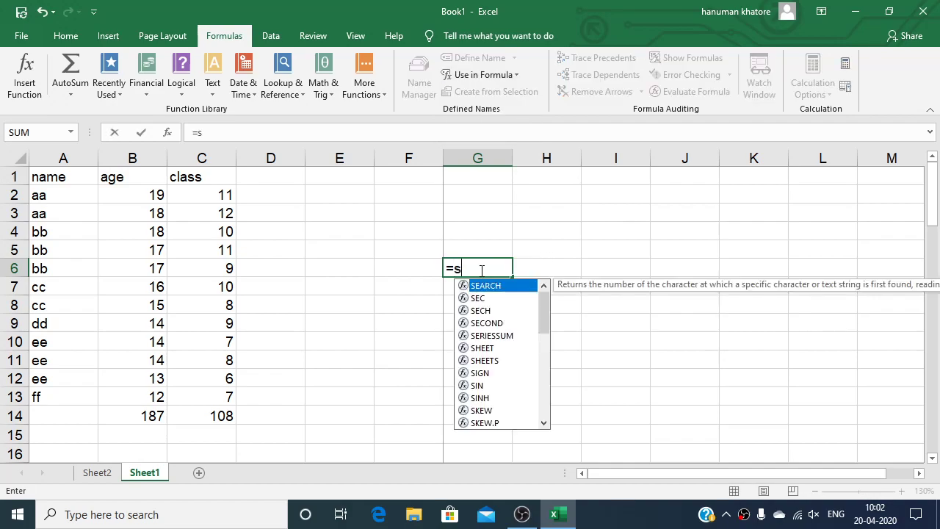
type("um(")
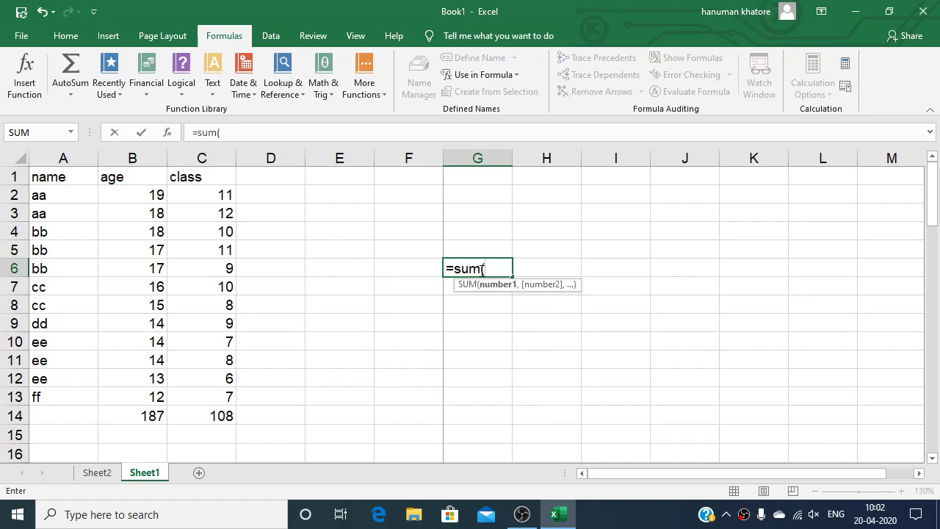
type("age")
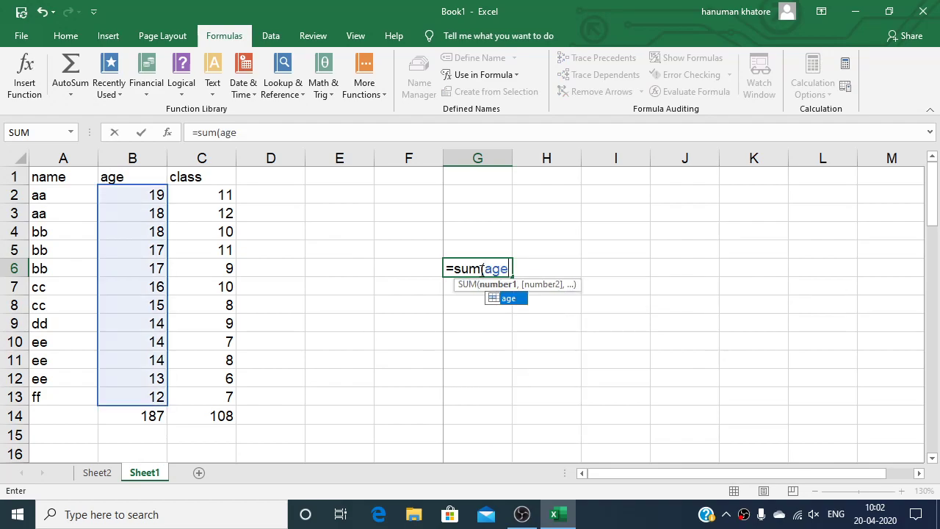
type(")")
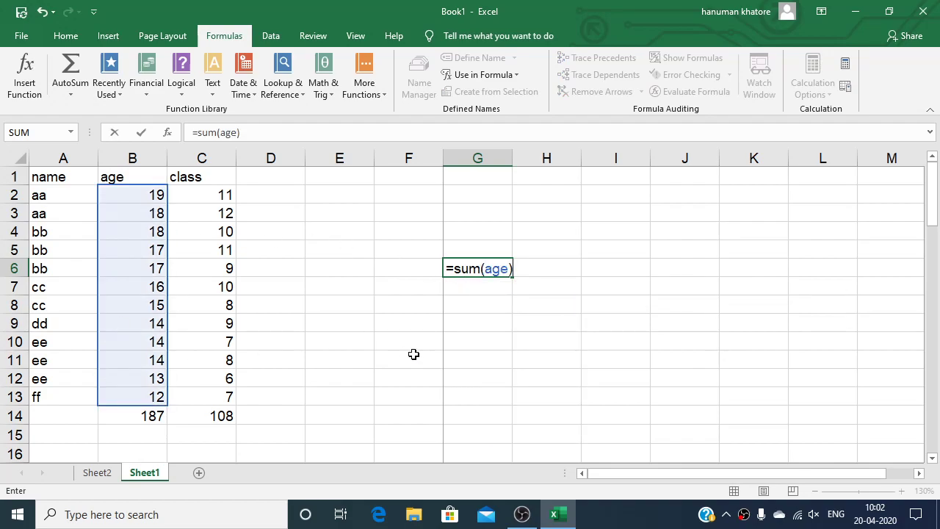
key("Return")
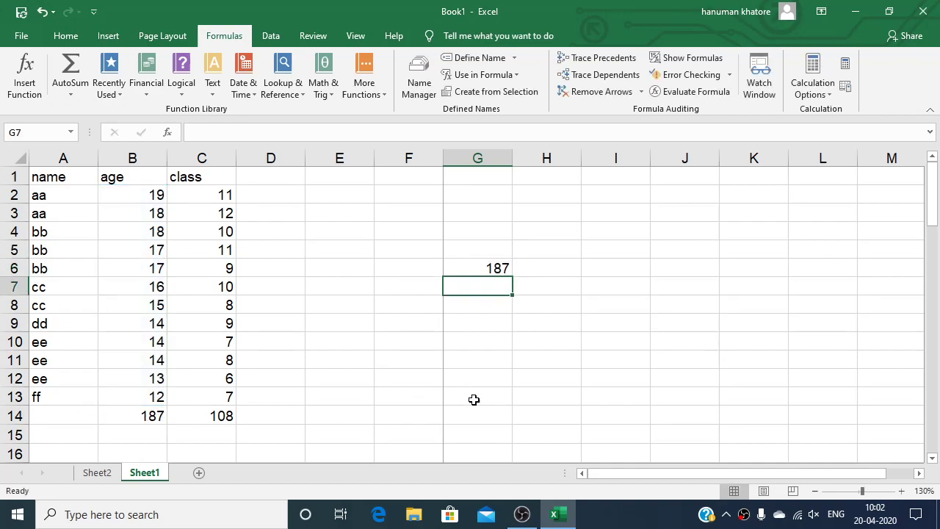
Enter =SUM(class) in G7, returning 108, and recheck the formula
type("=")
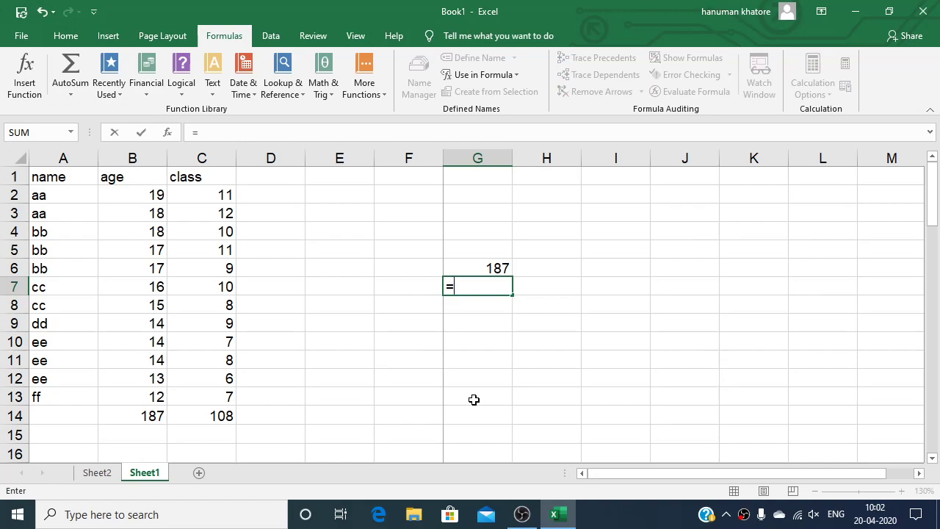
type("sum(")
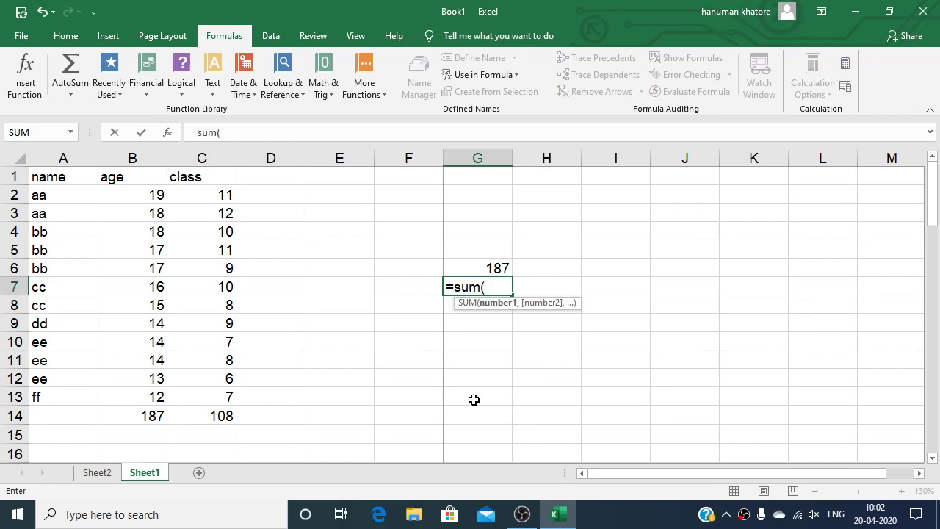
type("cla")
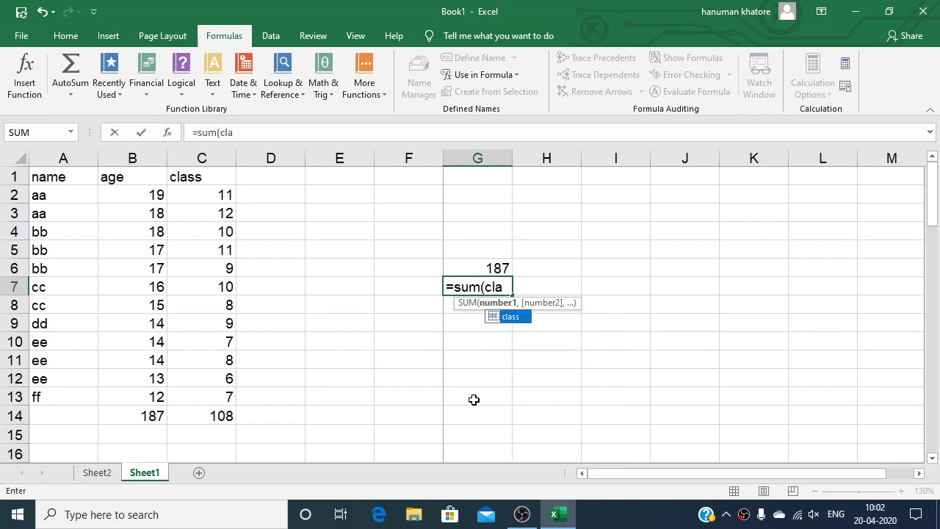
type(")")
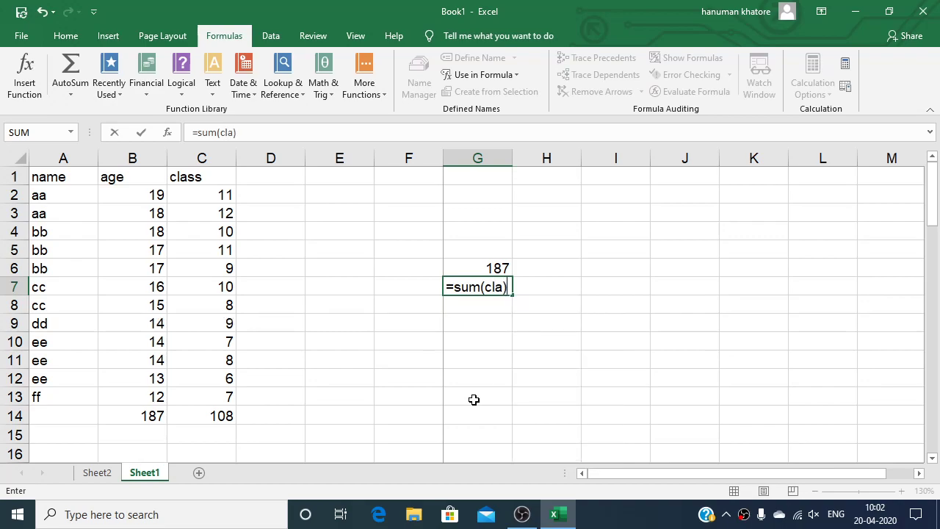
key("BackSpace")
type("ss")
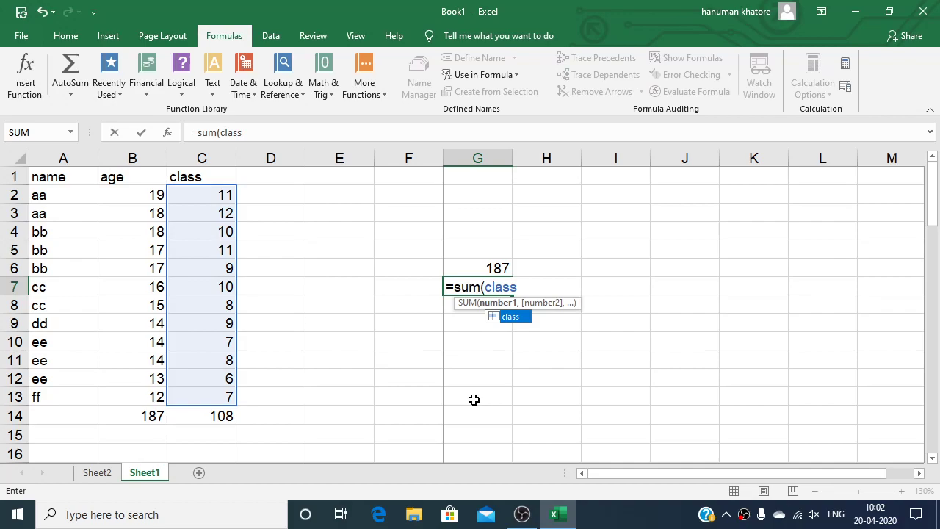
type(")")
key("Return")
key("Up")
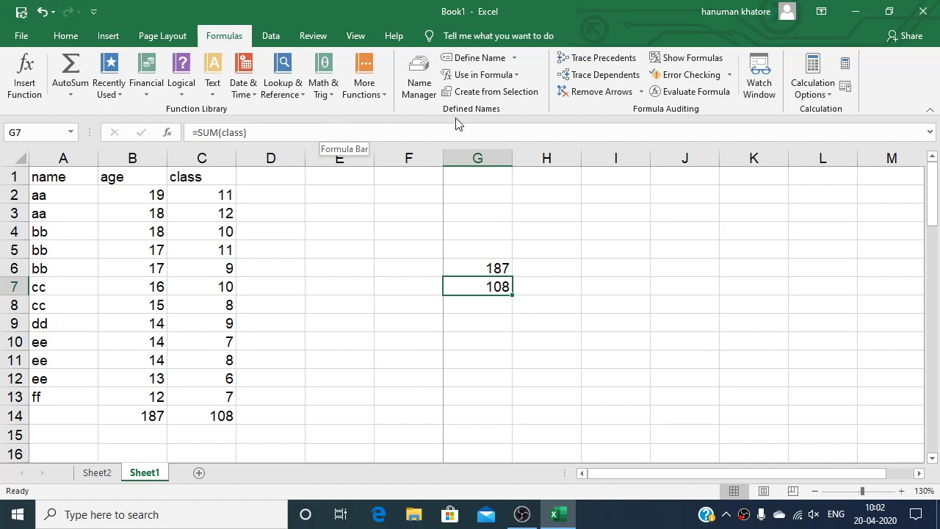
Cancel Create from Selection from H6 and inspect the =SUM(age) formula in G6
left_click(529, 270)
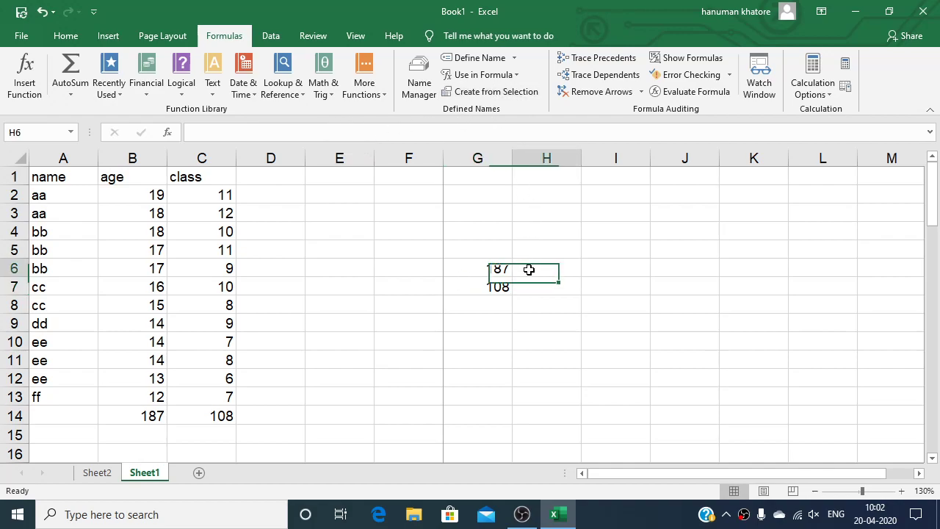
left_click(503, 92)
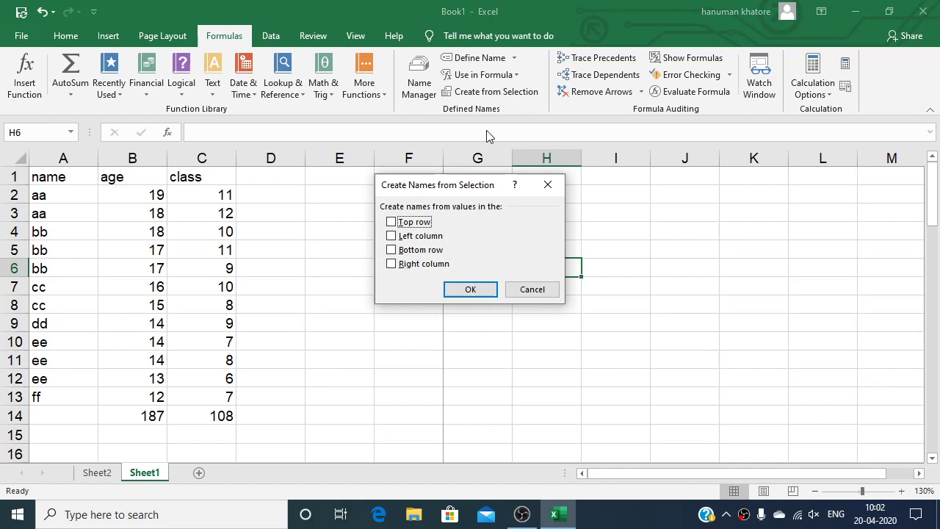
left_click(527, 295)
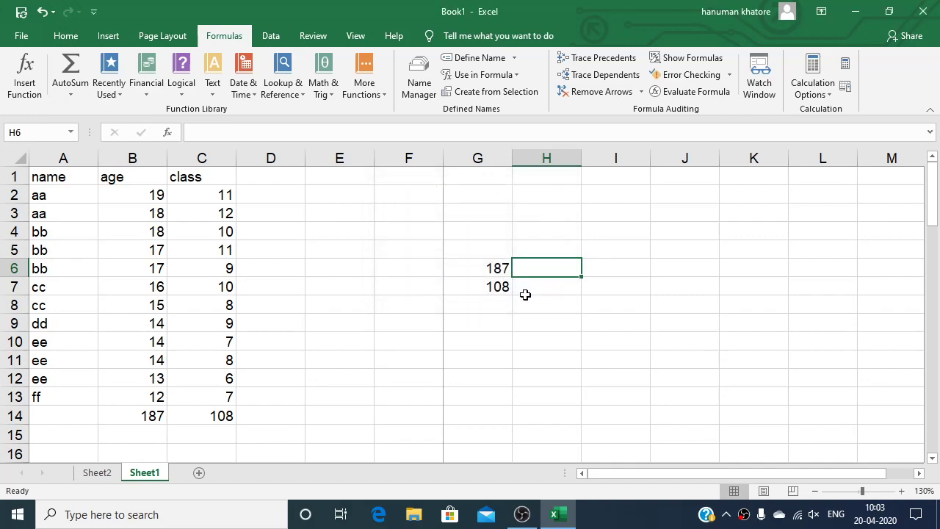
double_click(484, 268)
left_click(484, 375)
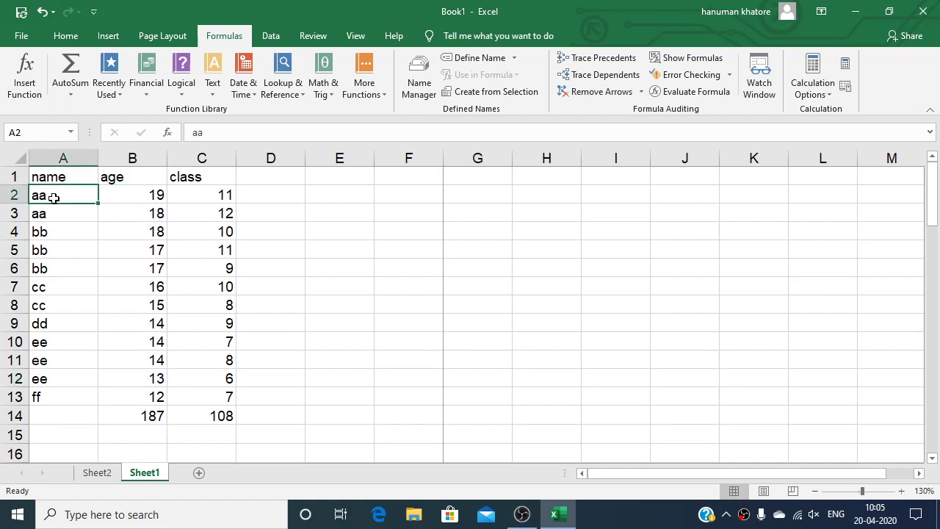
Create names aa and bb from A2:C5's left-column labels, replacing existing, and review them
key("shift+Right")
key("shift+Right")
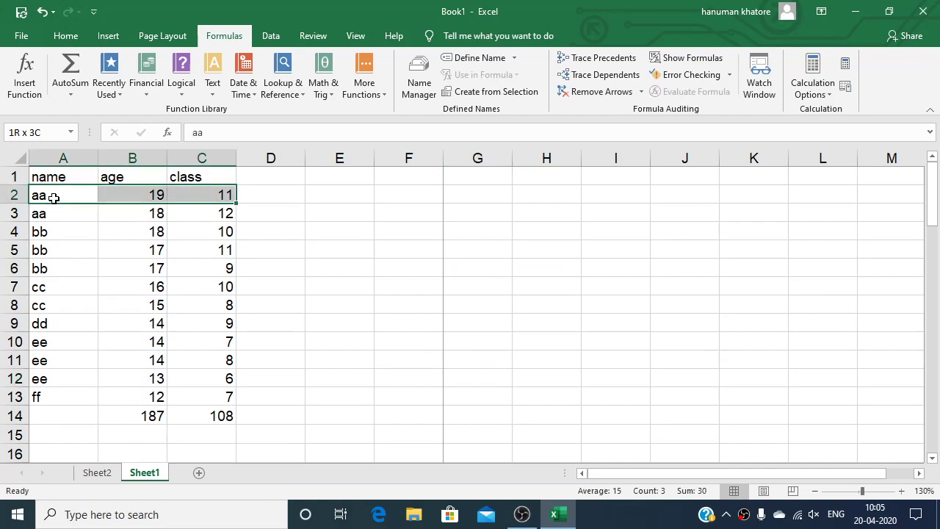
key("shift+Down")
key("shift+Down")
key("shift+Down")
key("shift+Down")
key("shift+Up")
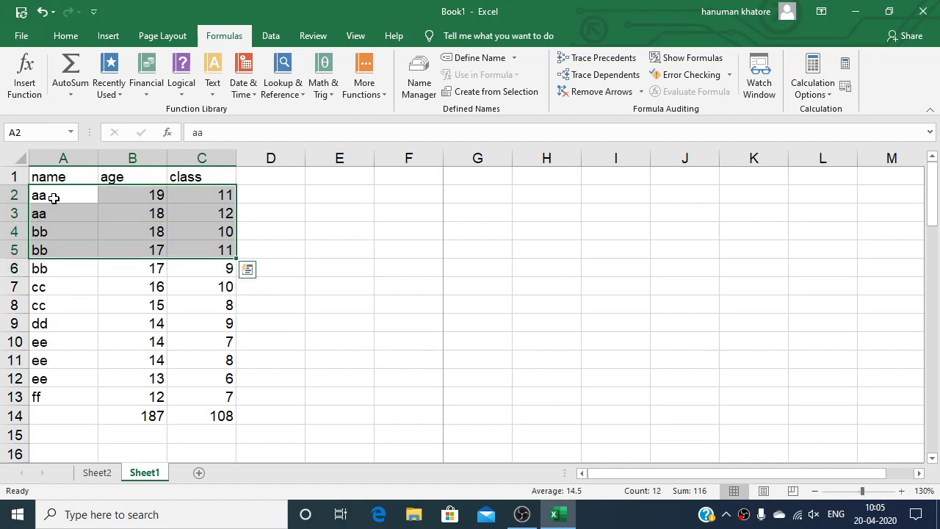
left_click(490, 93)
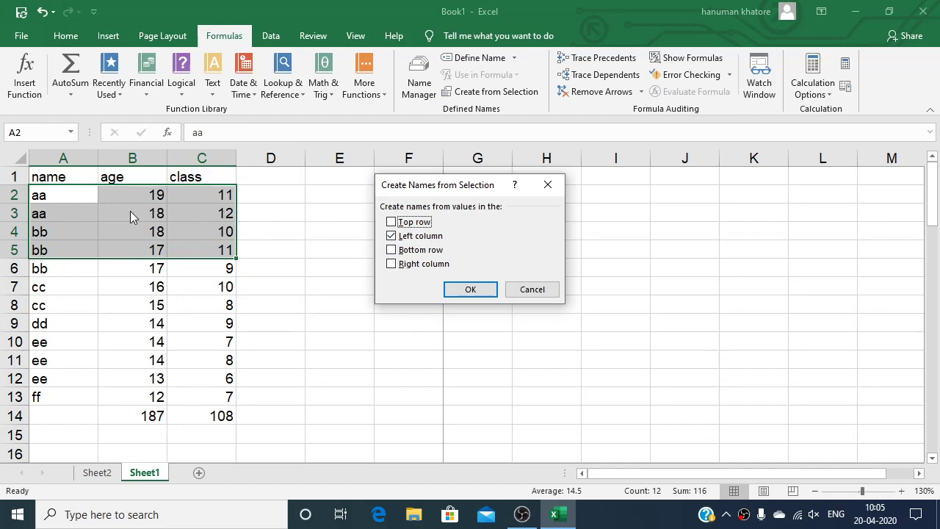
left_click(467, 289)
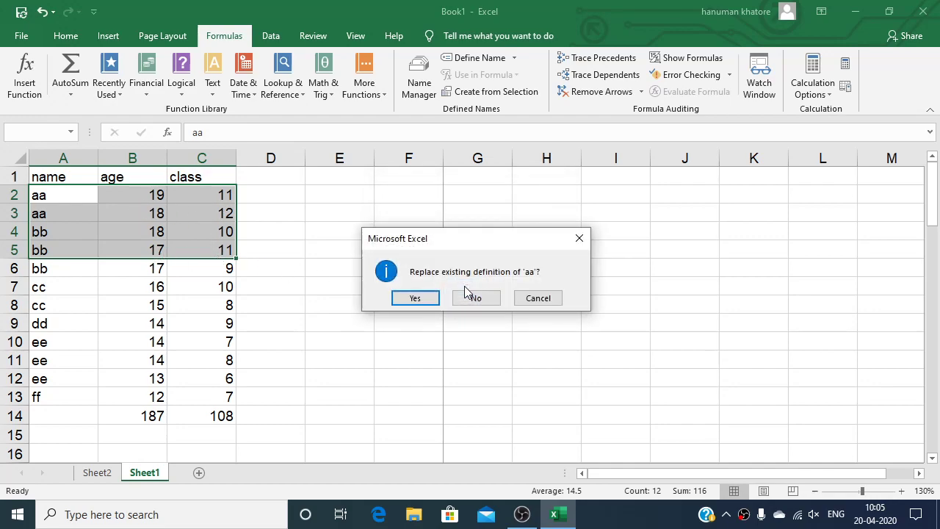
left_click(415, 299)
left_click(432, 221)
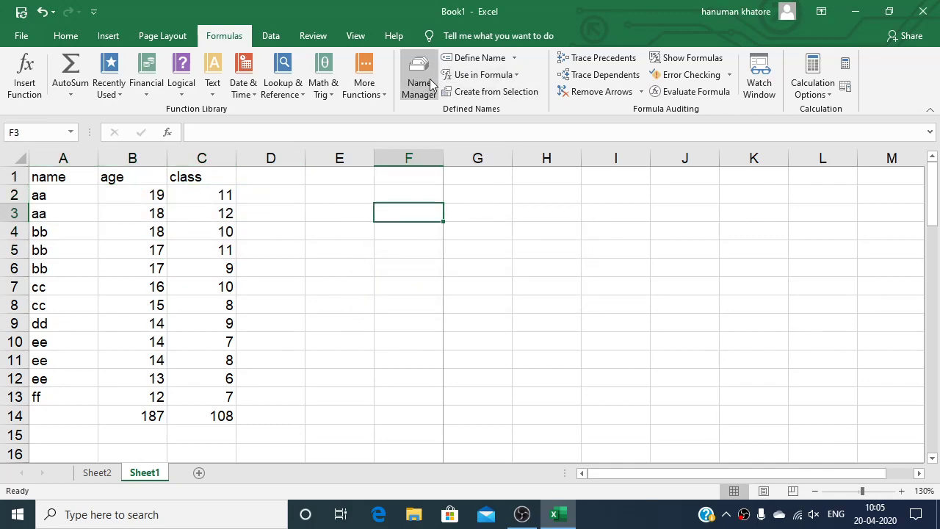
left_click(419, 77)
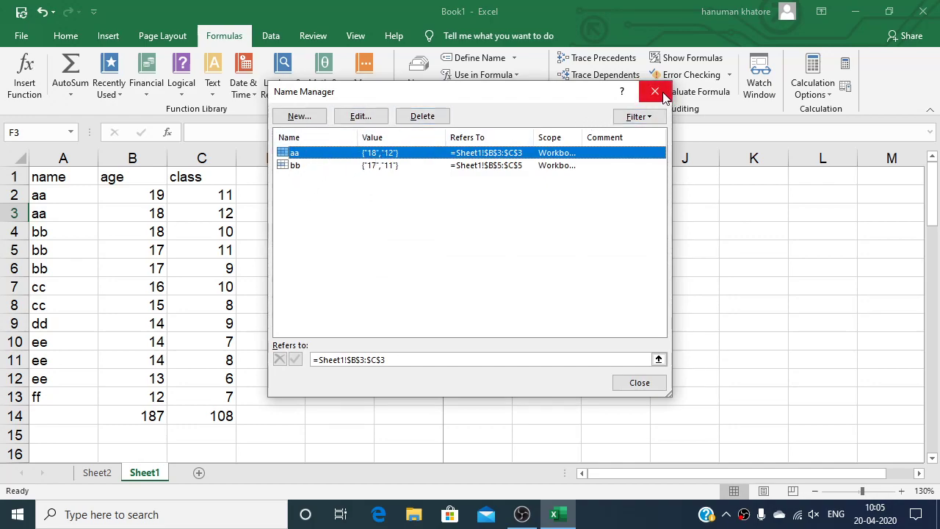
left_click(647, 383)
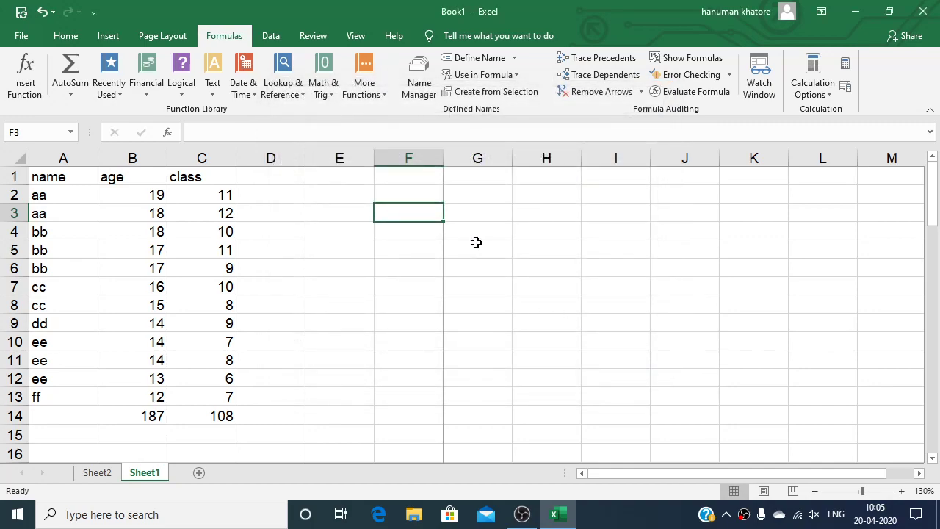
Enter =aa in F3 (#VALUE!), then replace it with =SUM(aa) returning 30
type("=aa")
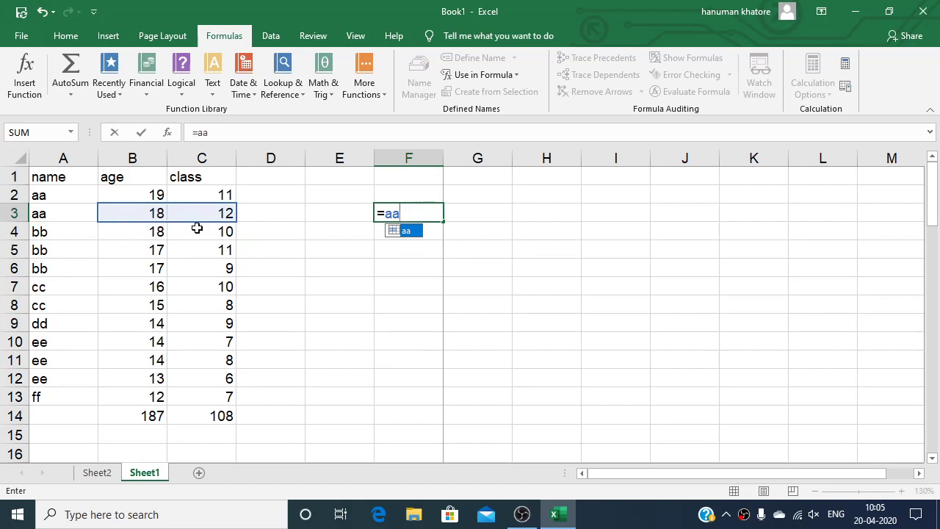
key("Return")
key("Up")
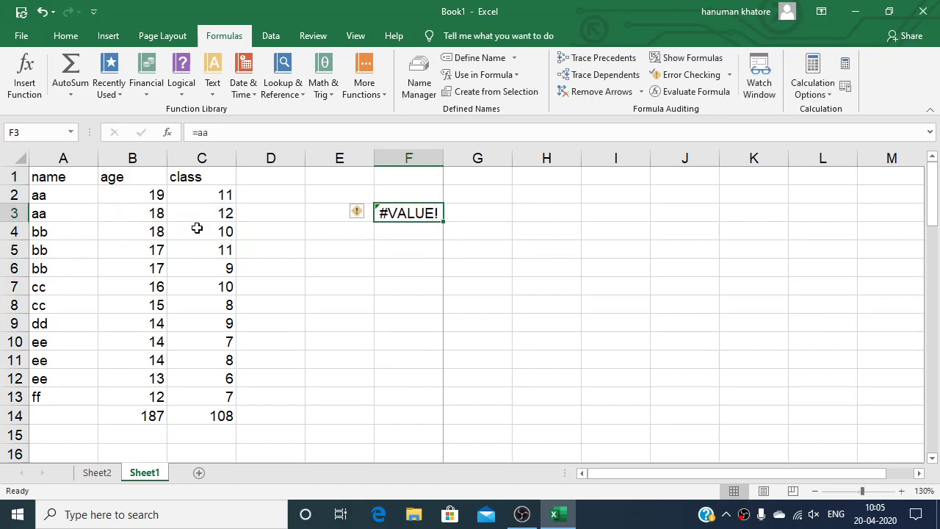
type("=s")
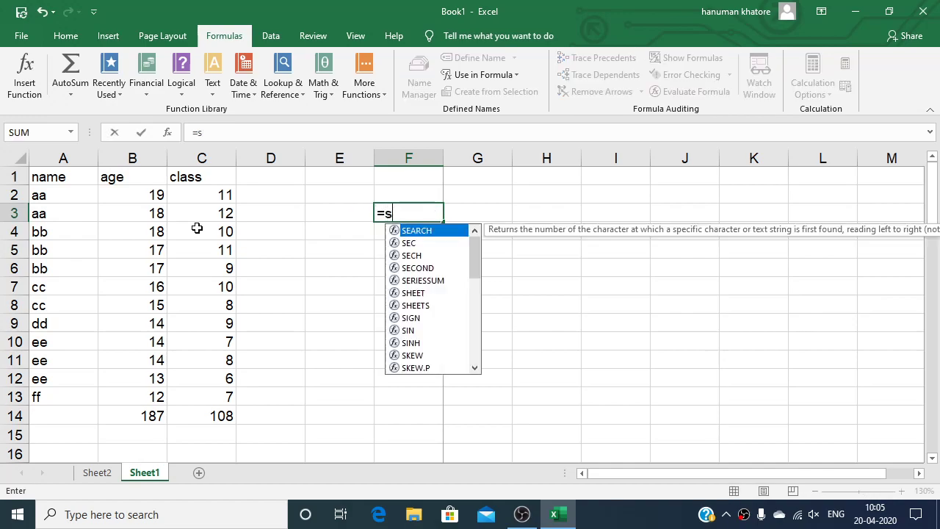
type("um(aa")
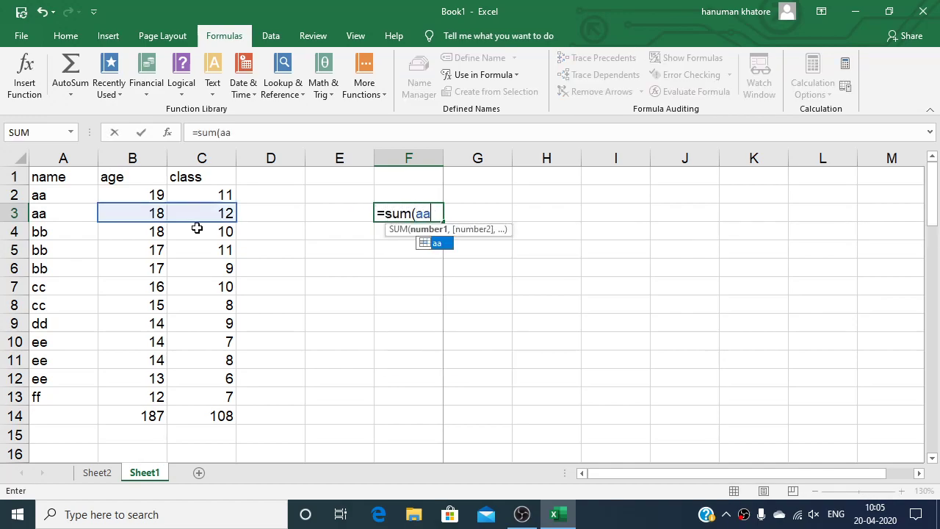
type(")")
key("Return")
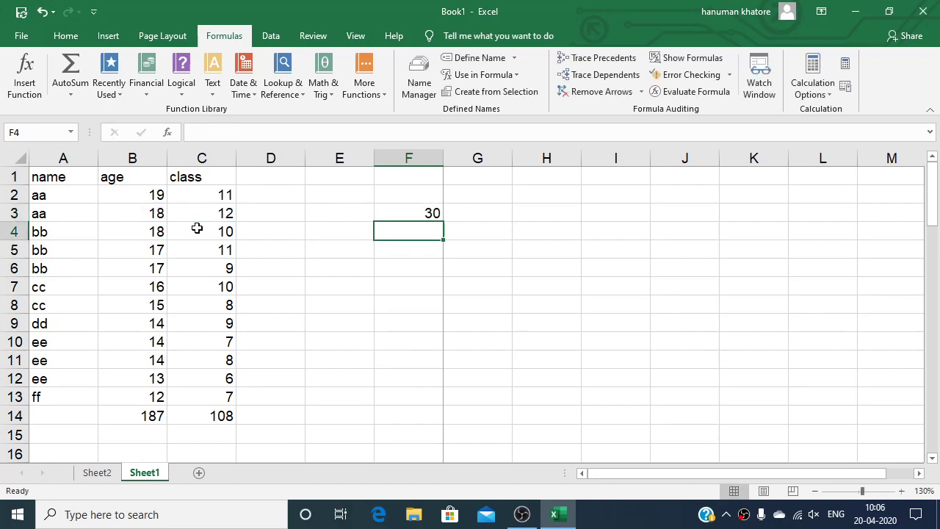
key("Up")
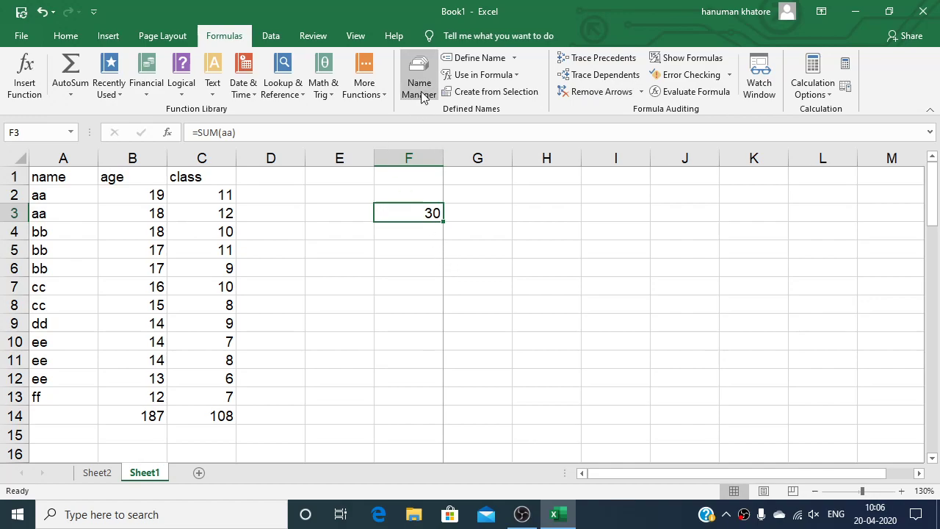
Delete both names aa and bb in Name Manager
left_click(420, 90)
key("shift+Down")
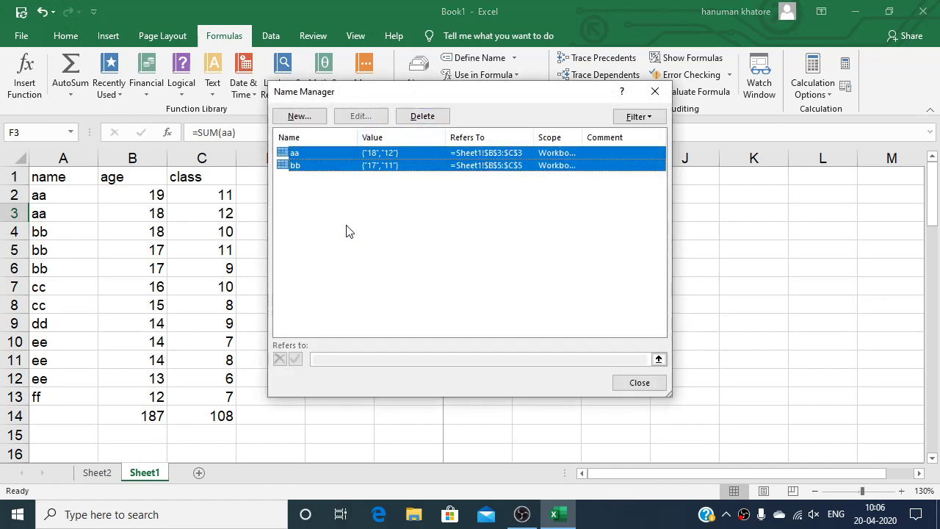
key("Delete")
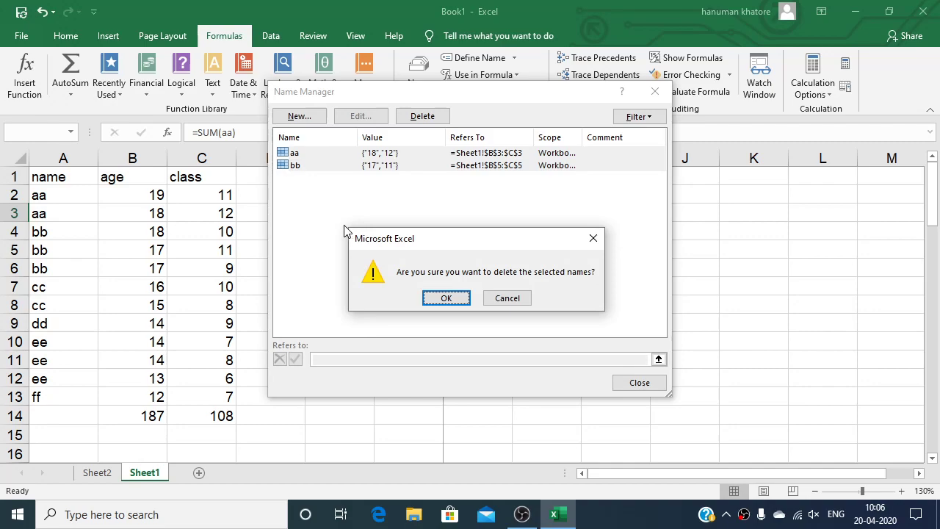
left_click(428, 301)
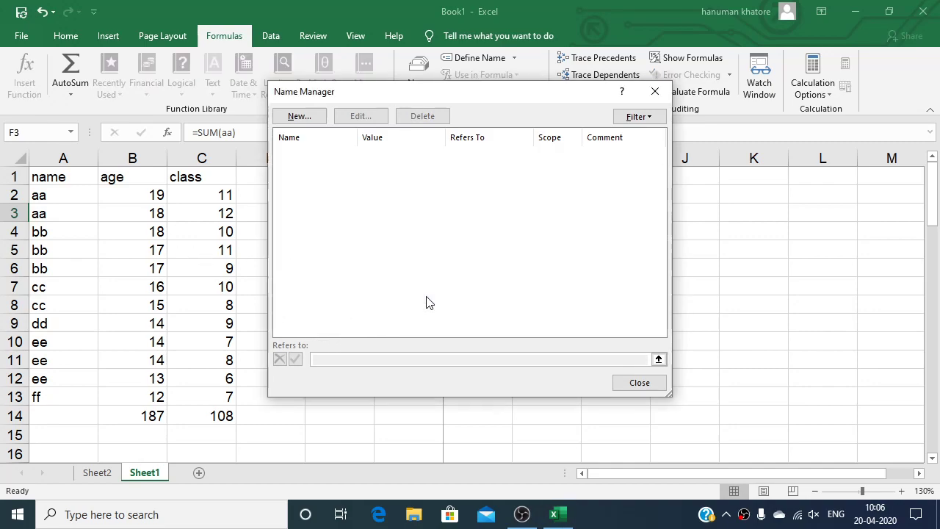
left_click(639, 382)
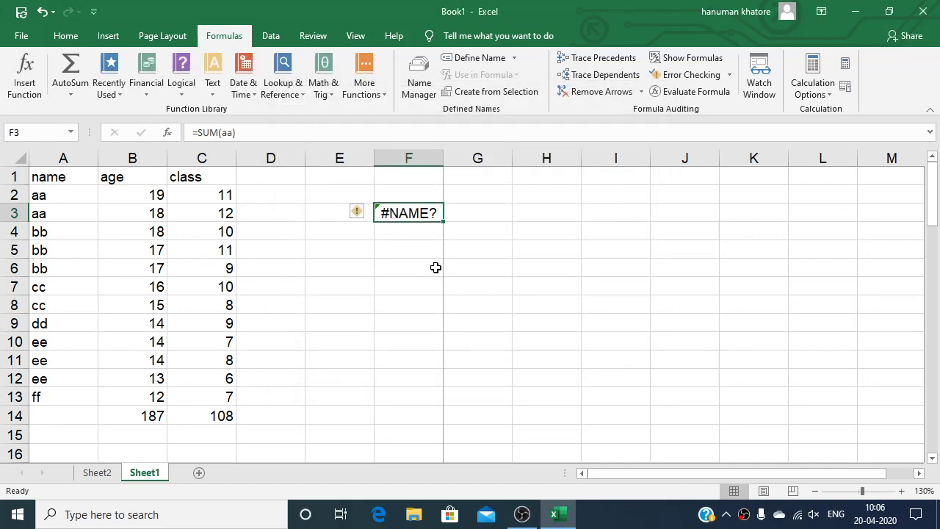
Clear the #NAME? formula from F3, leaving G5 unchanged
key("Delete")
double_click(482, 246)
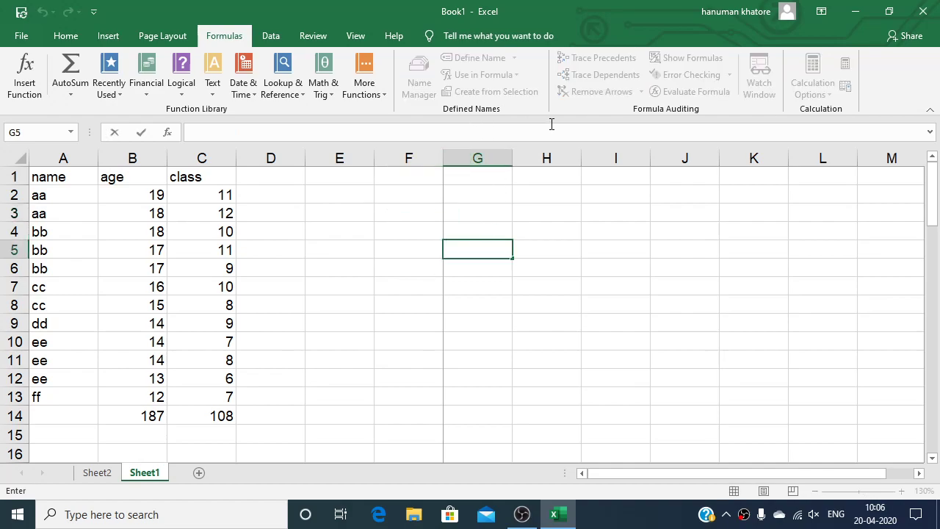
left_click(458, 224)
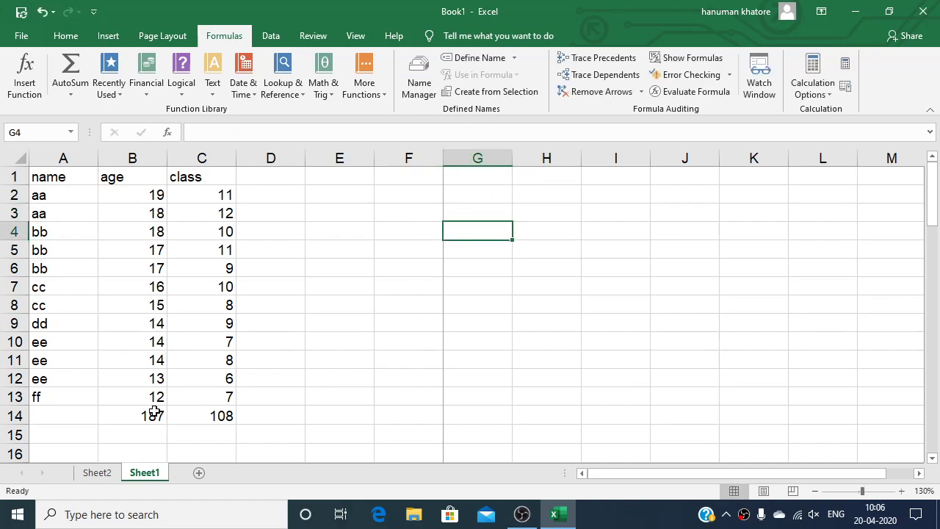
Trace the precedents of the B14 total, then remove the arrow
left_click(154, 412)
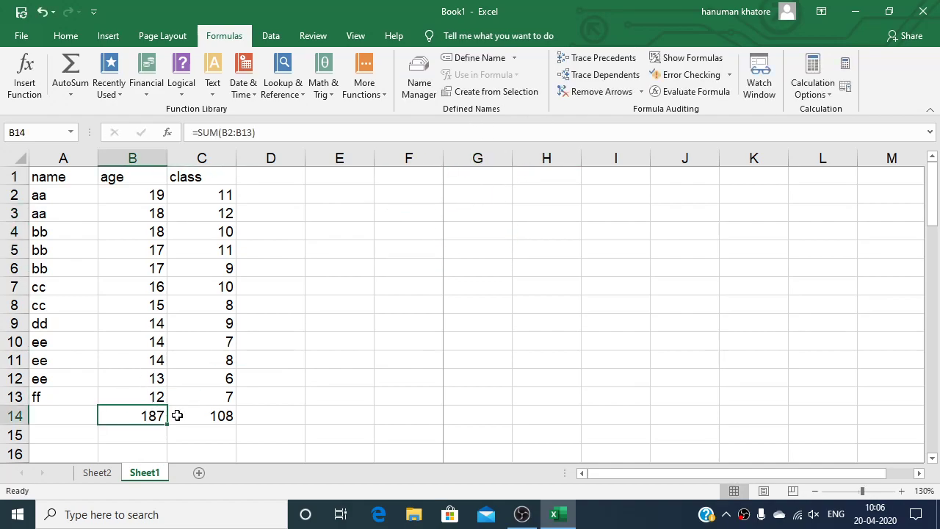
left_click(603, 58)
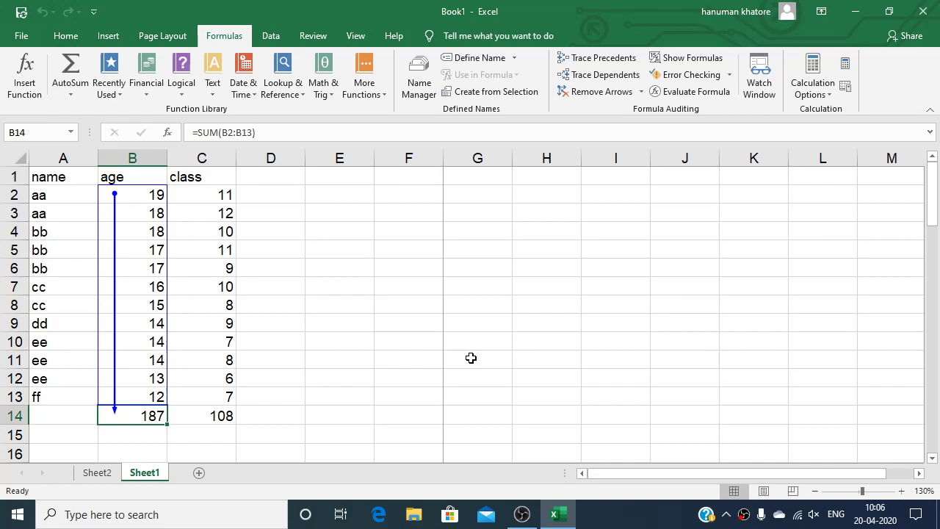
left_click(551, 182)
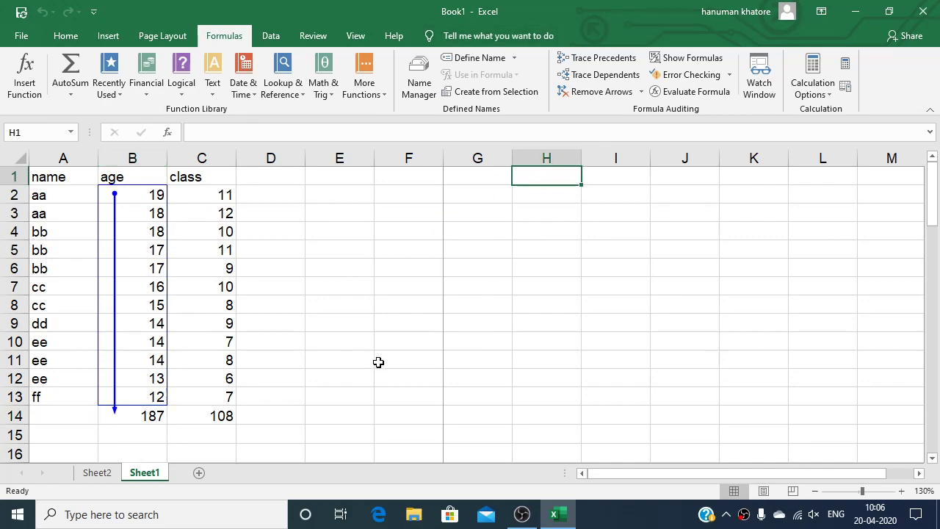
left_click(607, 91)
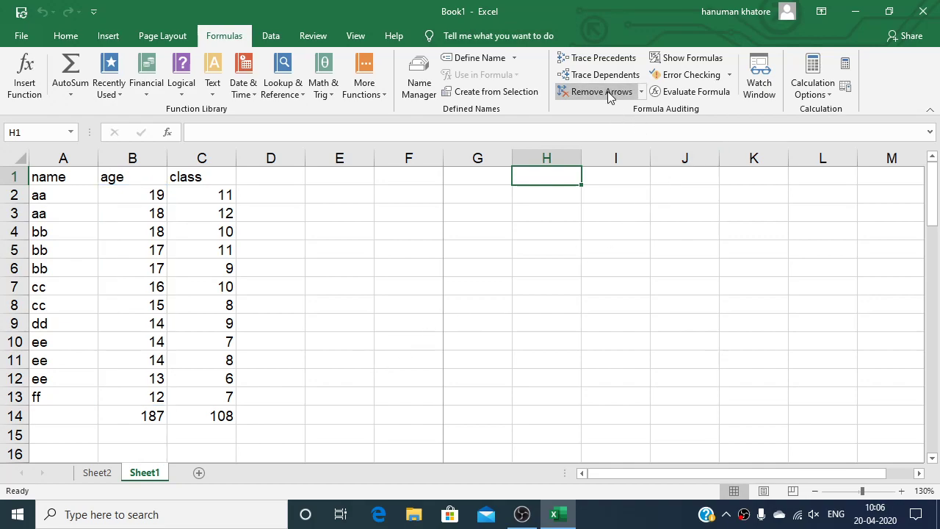
Trace B5's dependent arrow to B14, then remove it
left_click(138, 249)
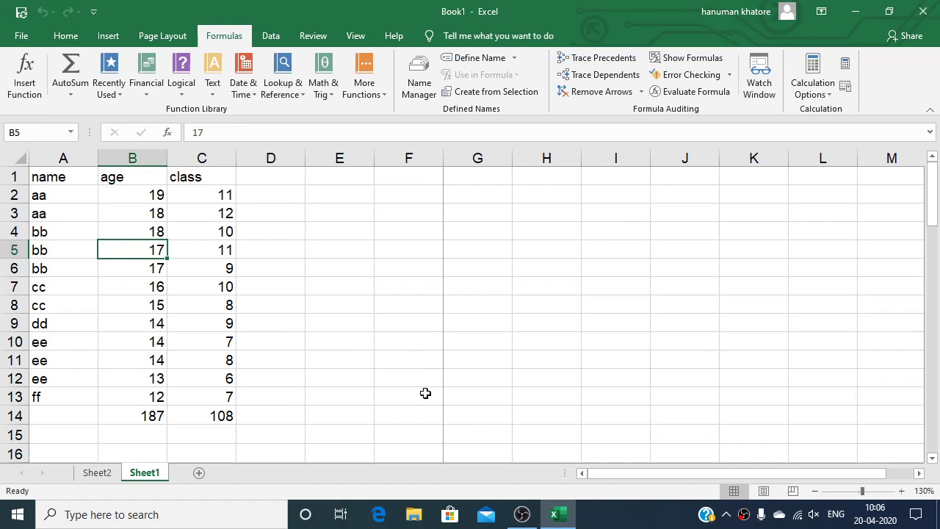
left_click(604, 76)
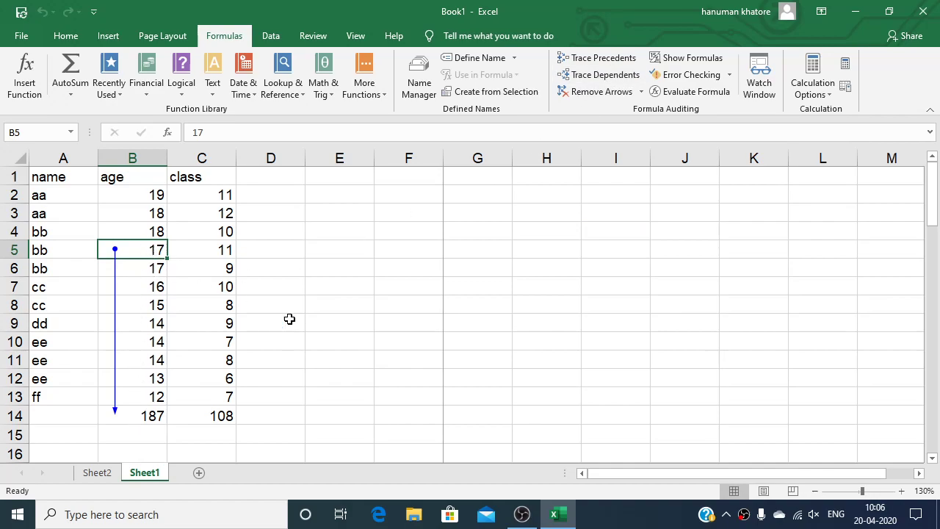
left_click(595, 98)
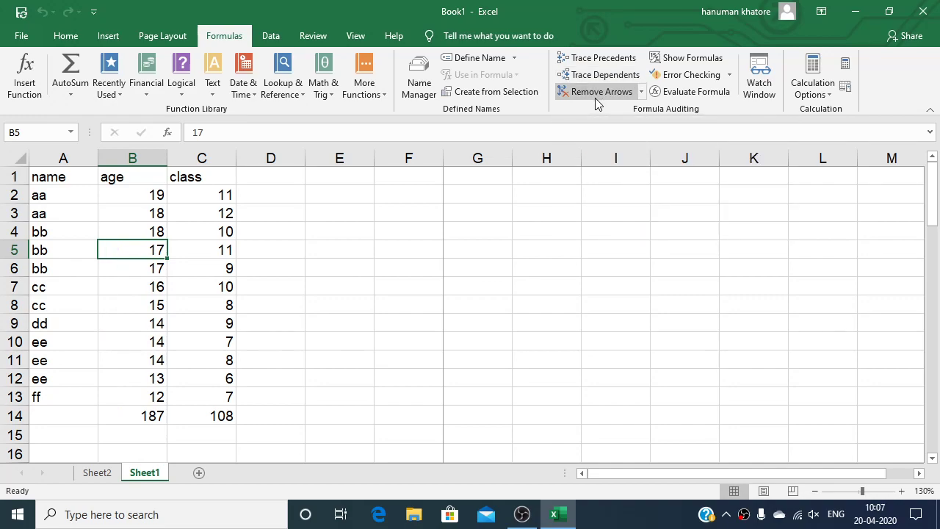
left_click(138, 415)
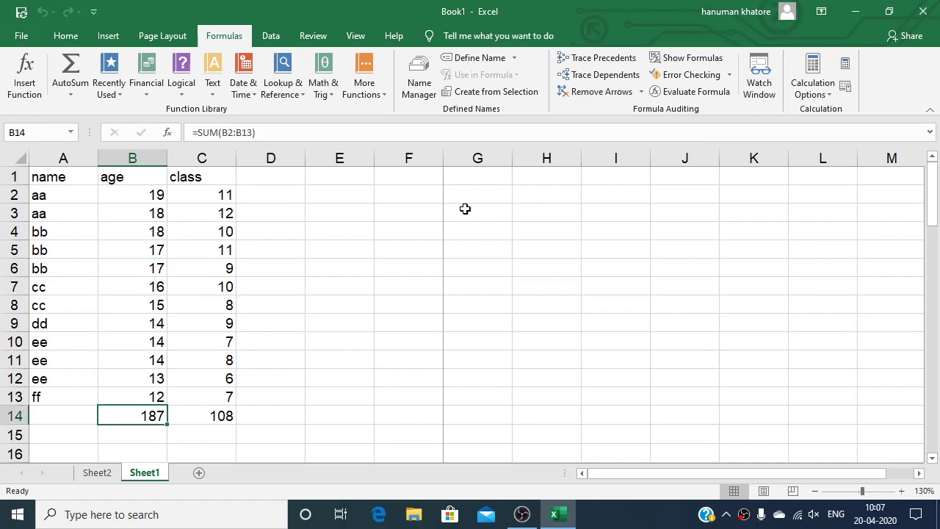
left_click(661, 60)
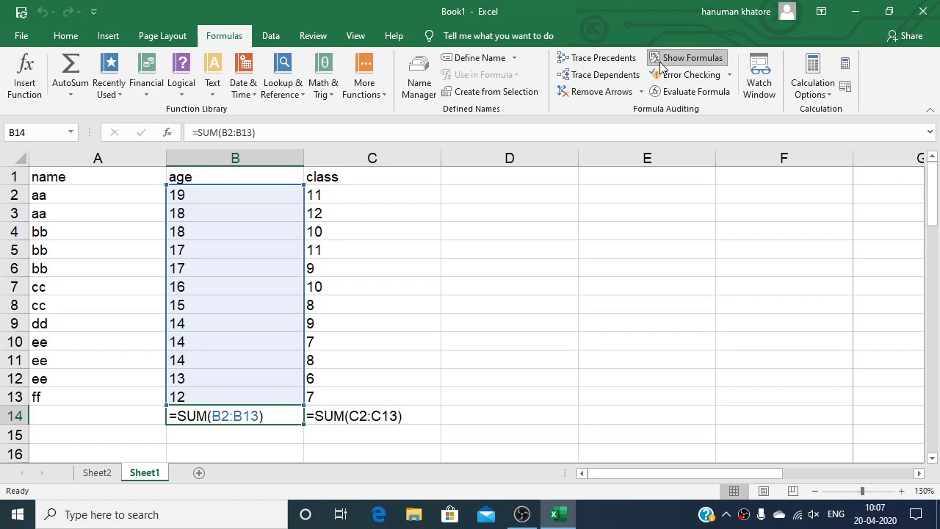
left_click(663, 62)
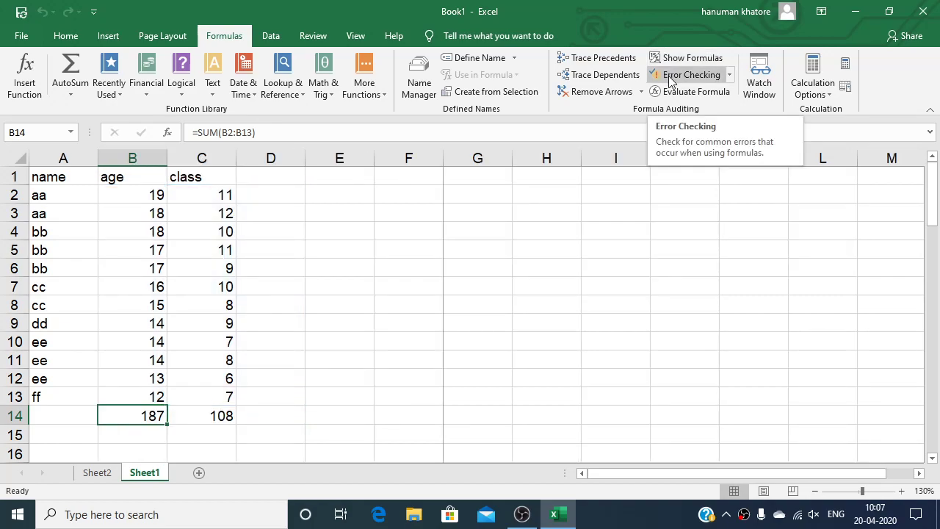
left_click(672, 76)
left_click(477, 297)
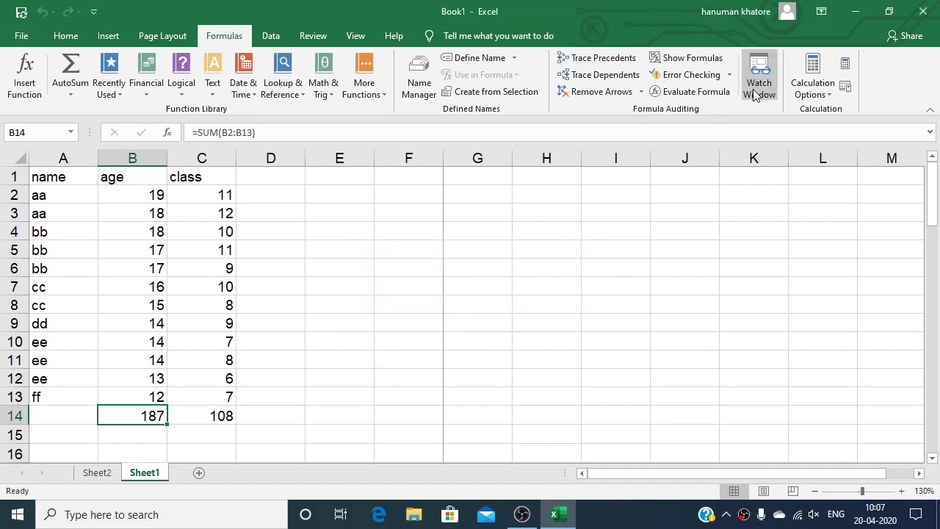
left_click(729, 75)
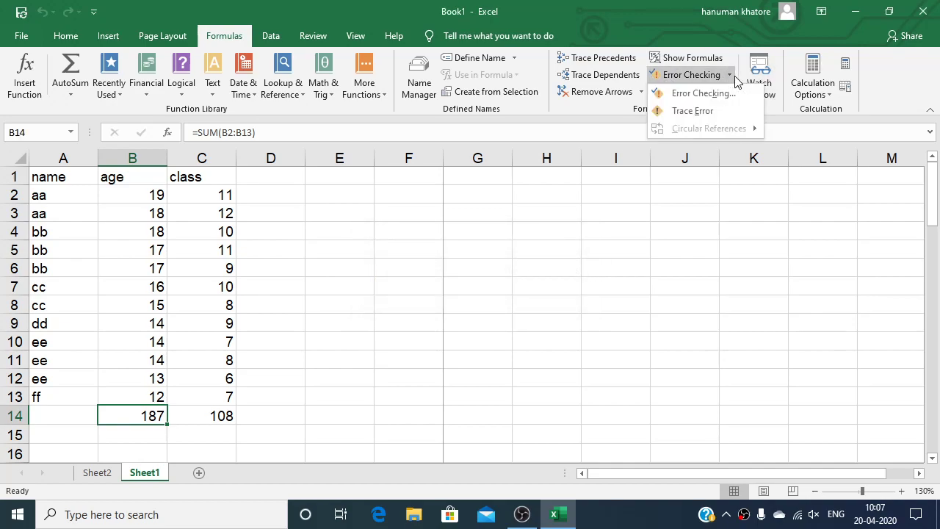
left_click(718, 108)
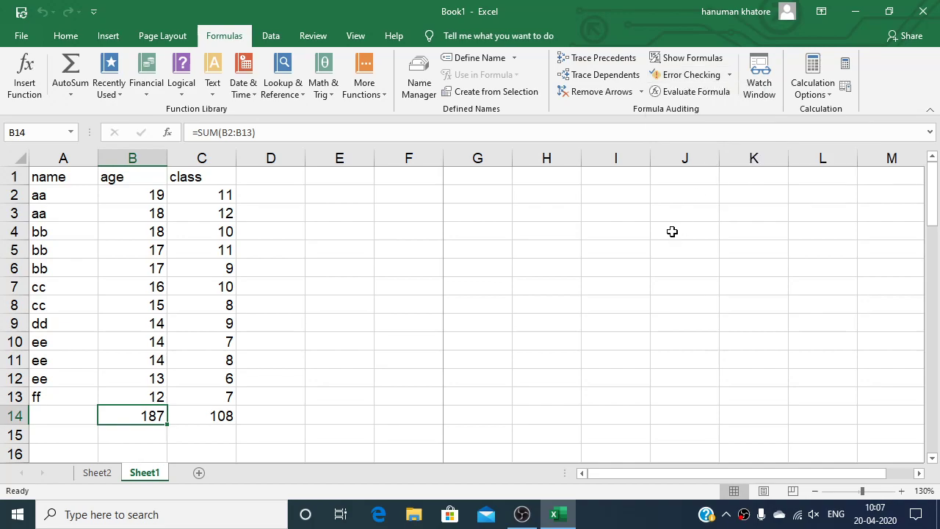
left_click(716, 94)
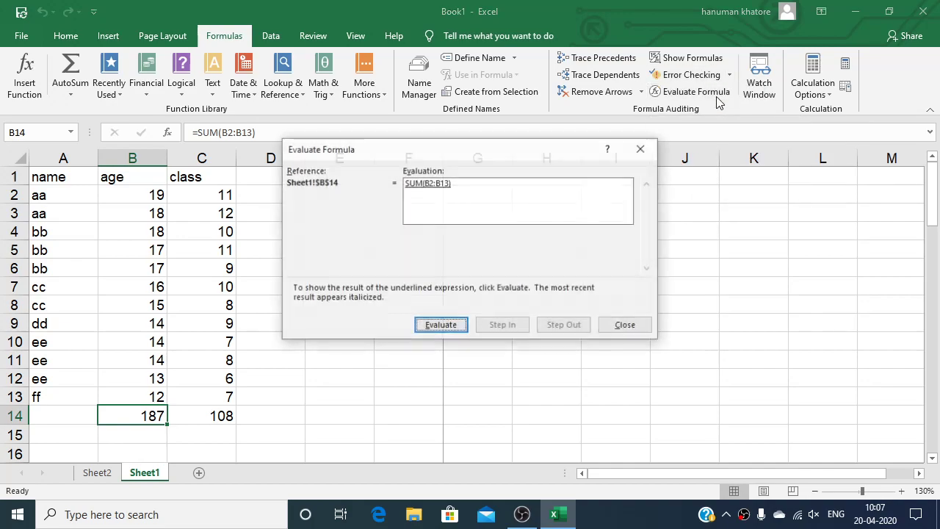
left_click(441, 327)
left_click(442, 326)
left_click(442, 327)
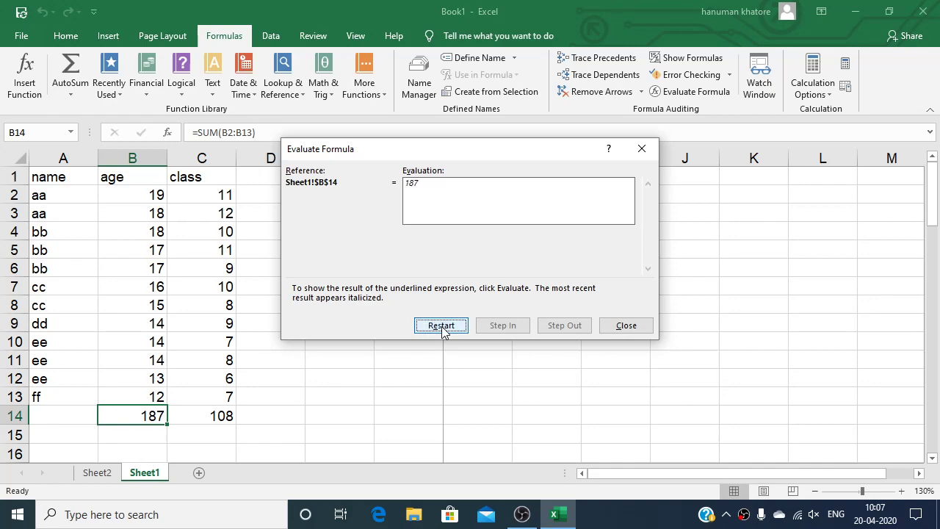
left_click(441, 327)
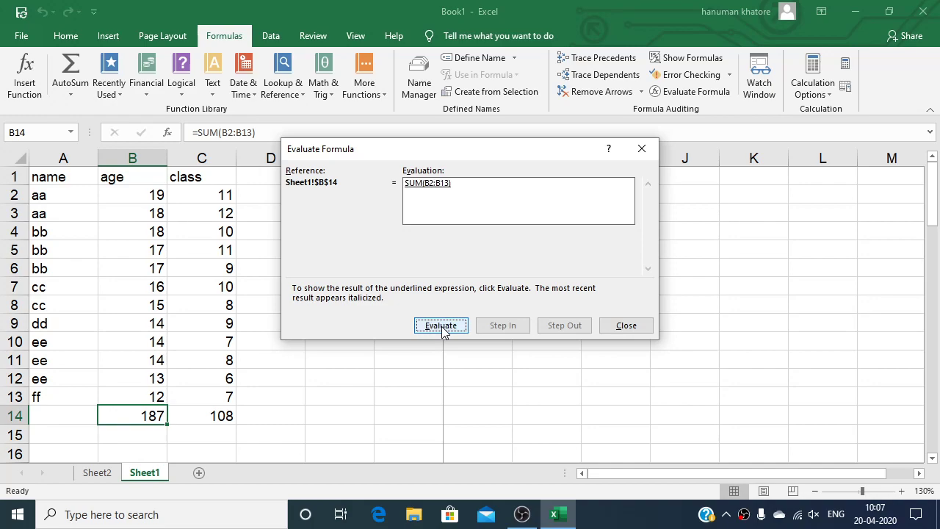
left_click(650, 326)
left_click(653, 323)
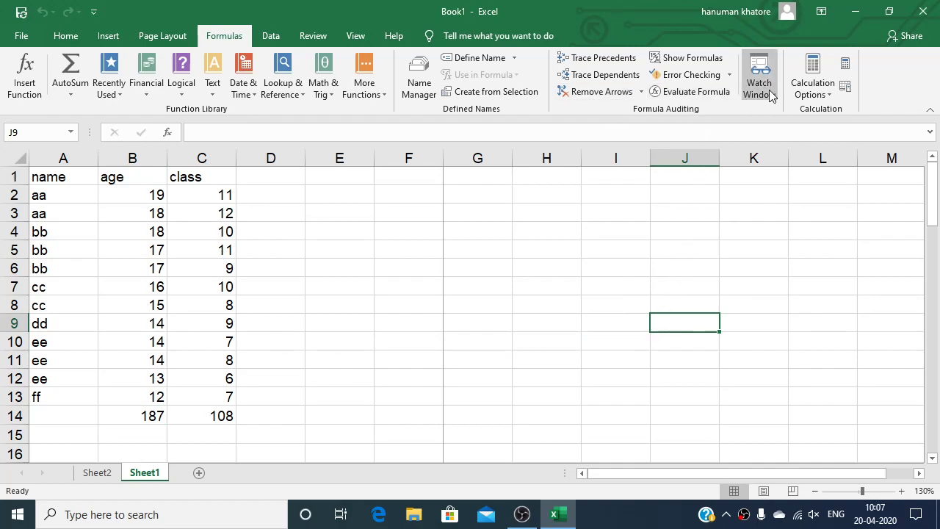
Add a watch on cells B2:B14 in the Watch Window
left_click_drag(151, 197, 148, 396)
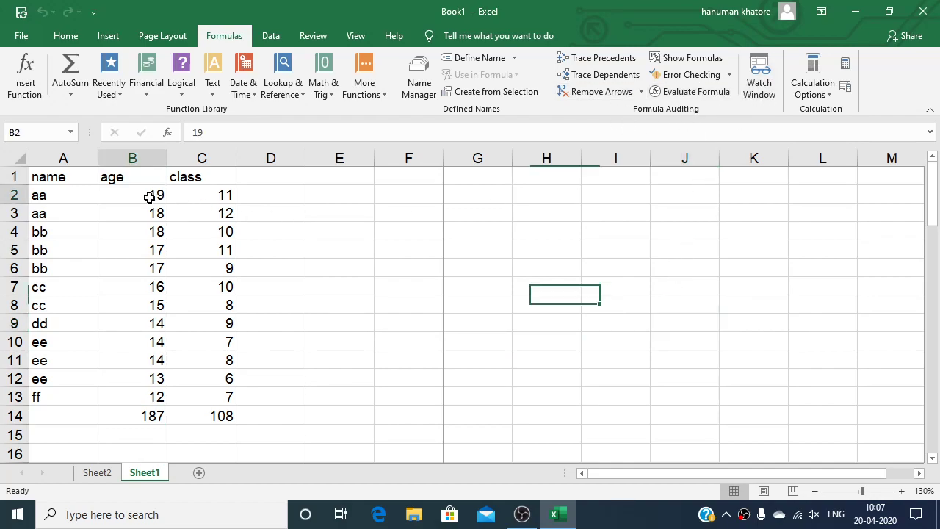
left_click(148, 396)
left_click(130, 192)
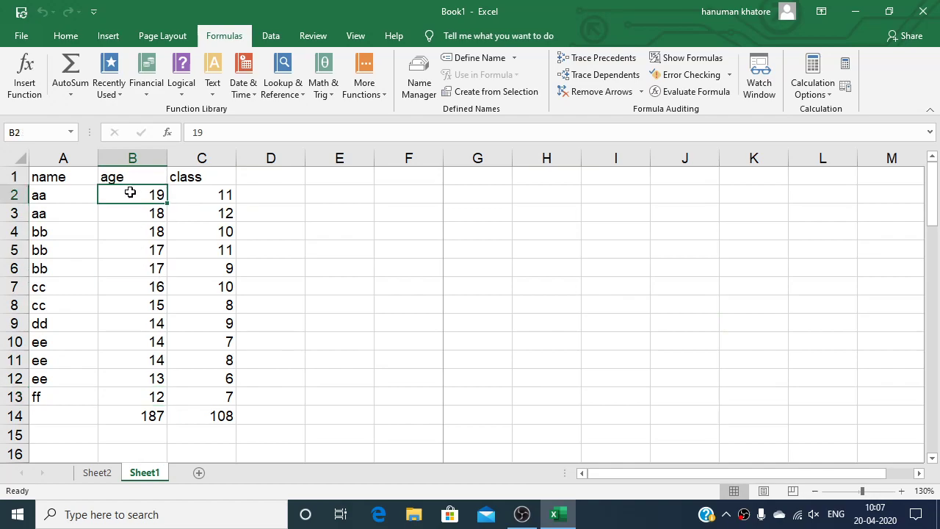
key("shift+Down")
key("shift+Down")
key("shift+Down")
key("shift+Down")
key("shift+Down")
key("shift+Down")
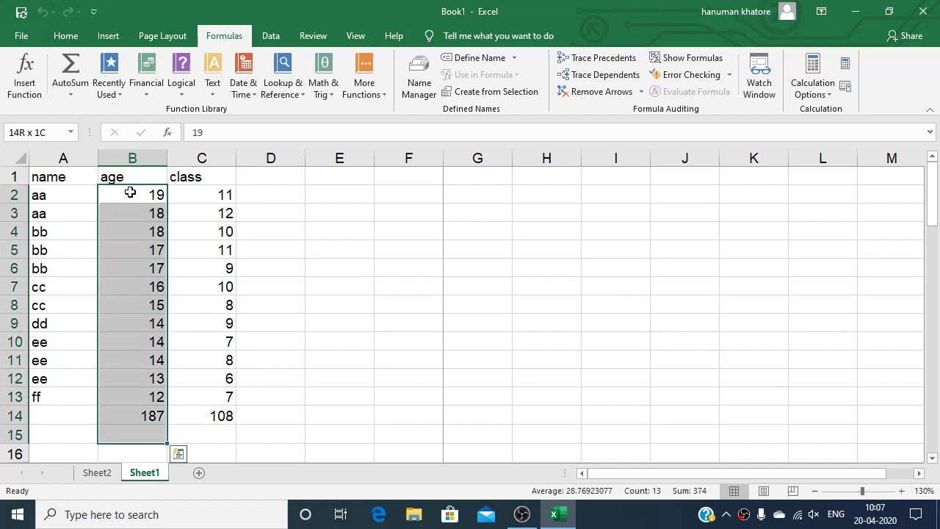
key("shift+Up")
key("shift+Up")
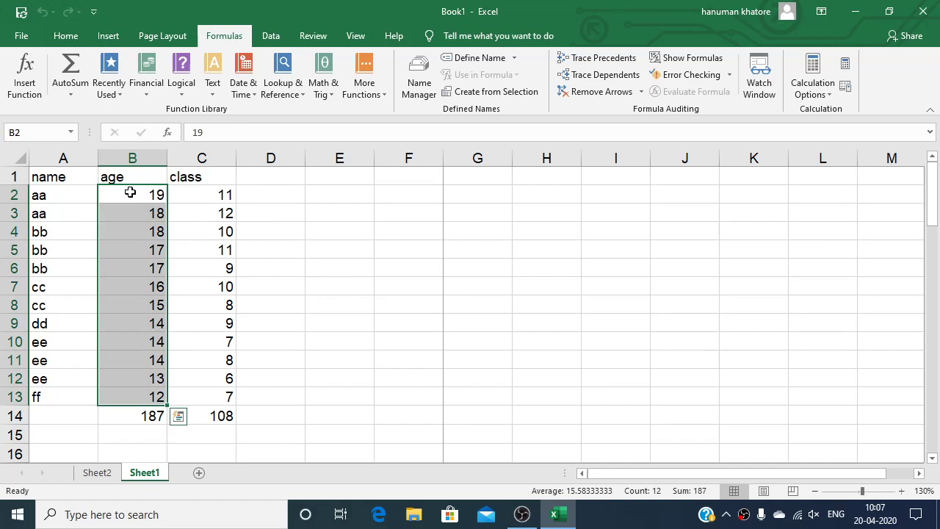
key("shift+Down")
left_click(766, 96)
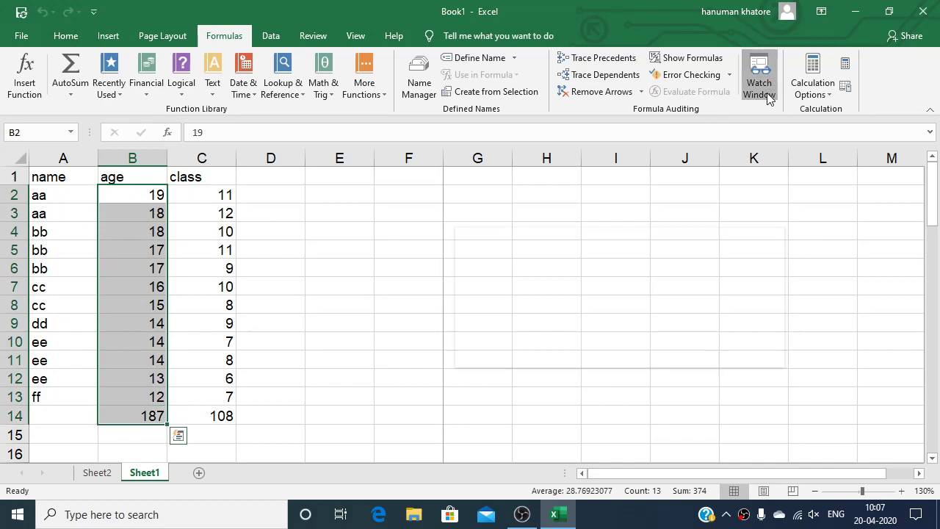
left_click(512, 266)
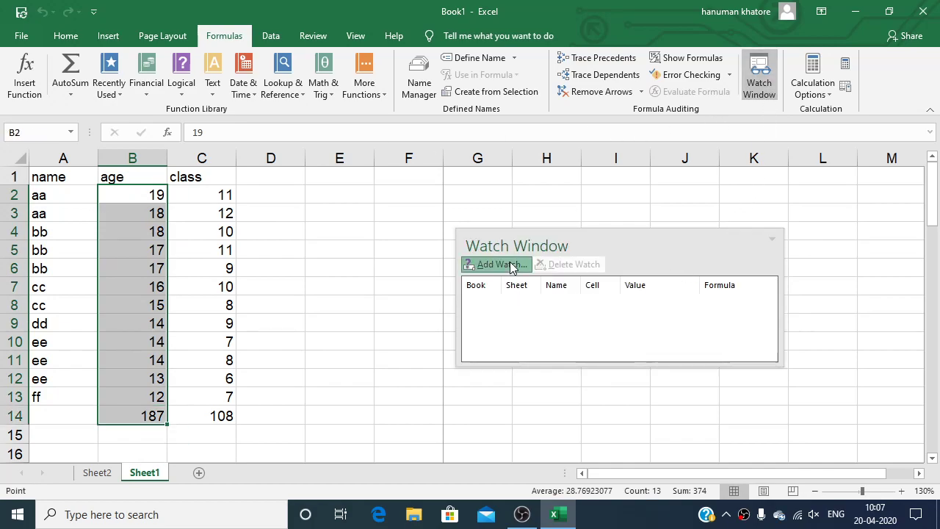
left_click(499, 263)
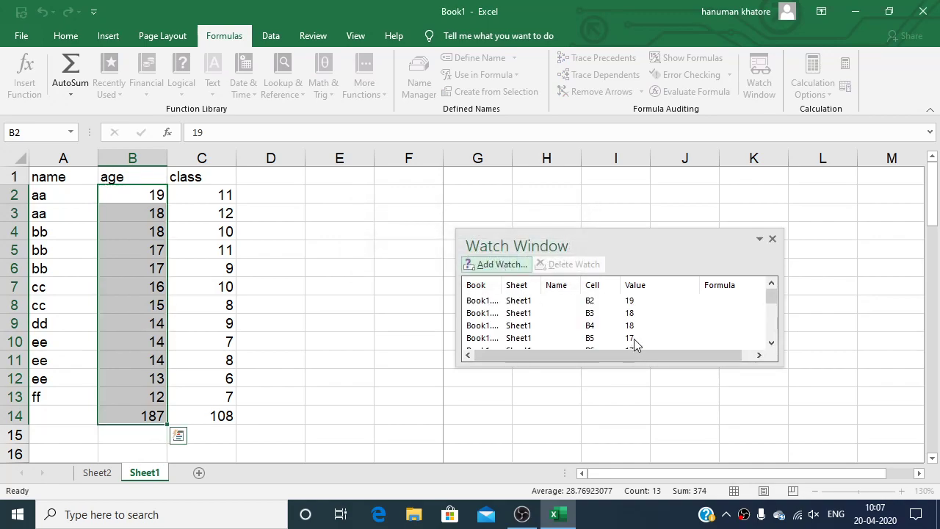
Change B6's age from 17 to 18, then close the Watch Window
scroll(670, 323, "down", 2)
scroll(665, 322, "down", 1)
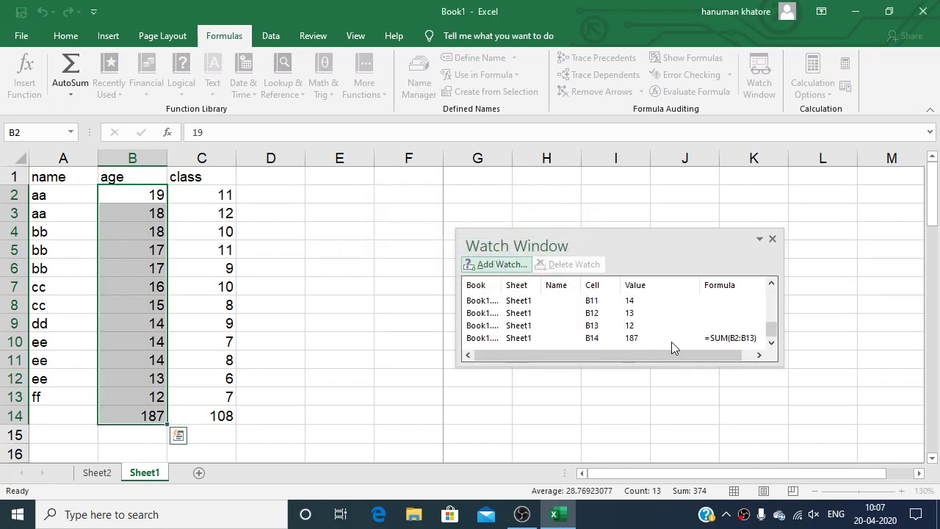
left_click_drag(132, 250, 132, 305)
left_click(138, 276)
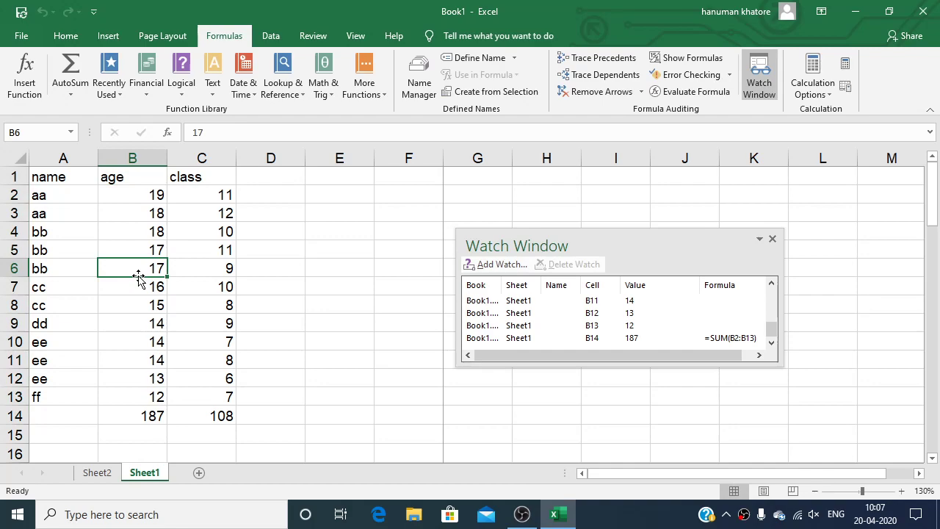
type("18")
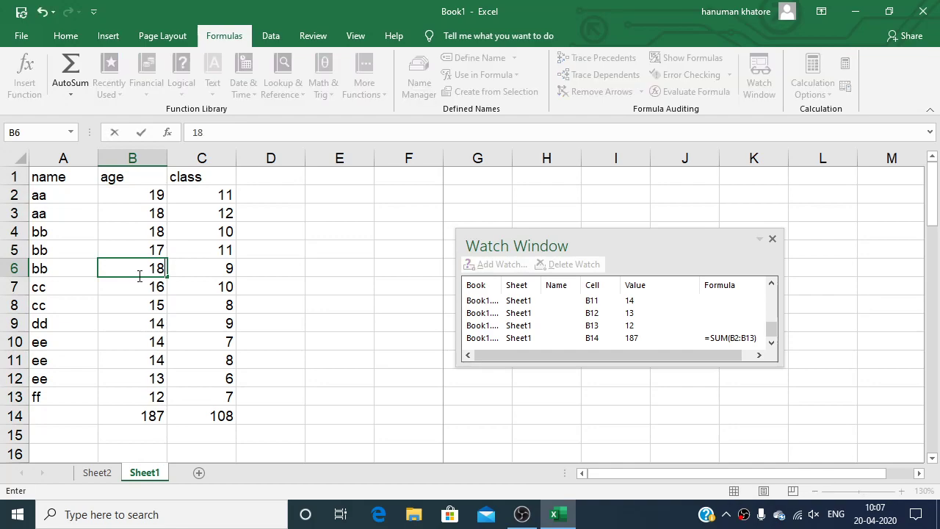
left_click(271, 176)
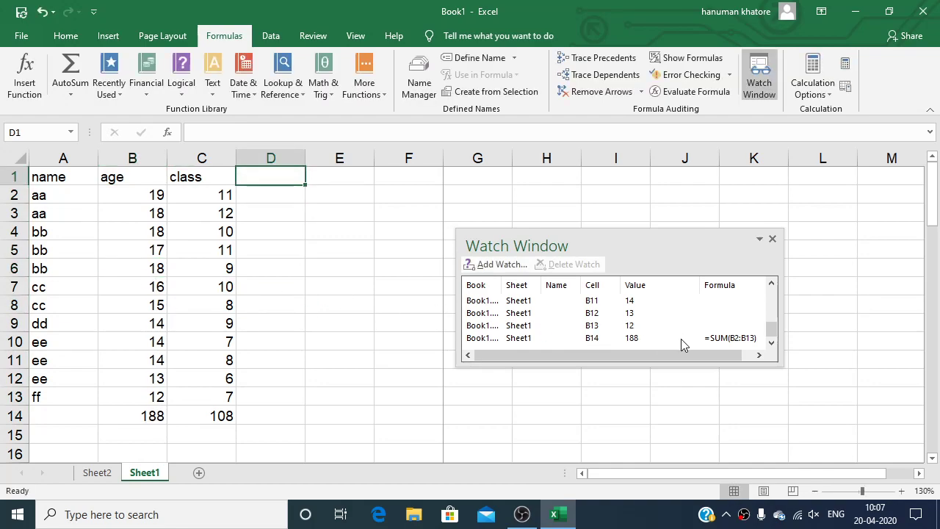
scroll(647, 334, "up", 1)
scroll(645, 335, "up", 1)
scroll(646, 335, "up", 1)
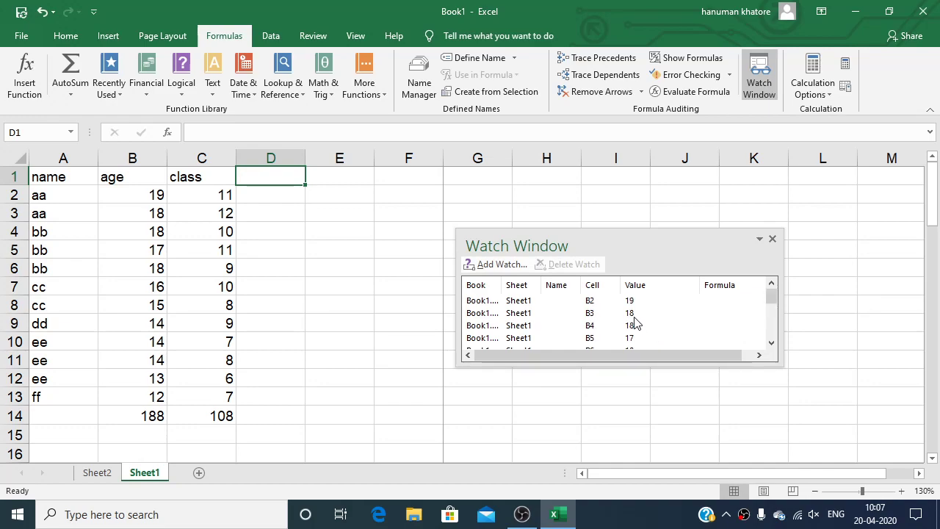
left_click(772, 240)
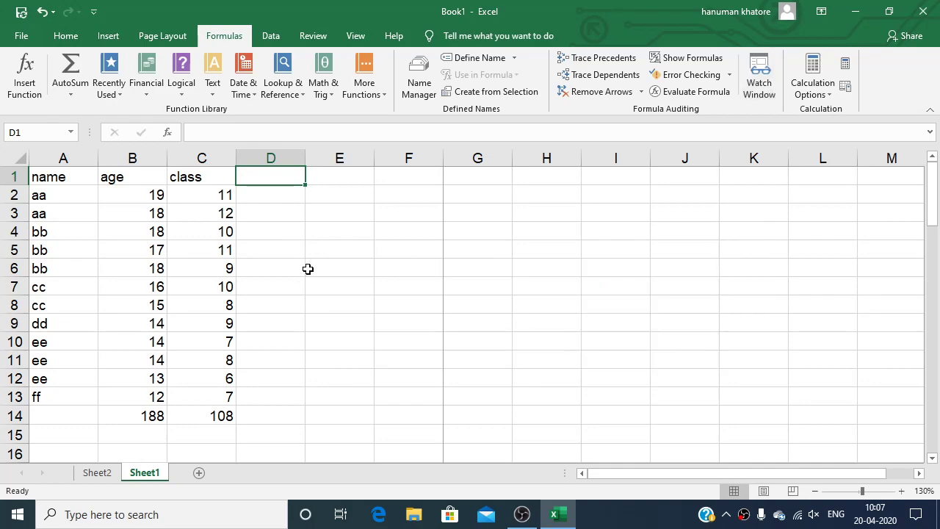
Set Calculation Options to Manual so formulas stop recalculating automatically
left_click(811, 92)
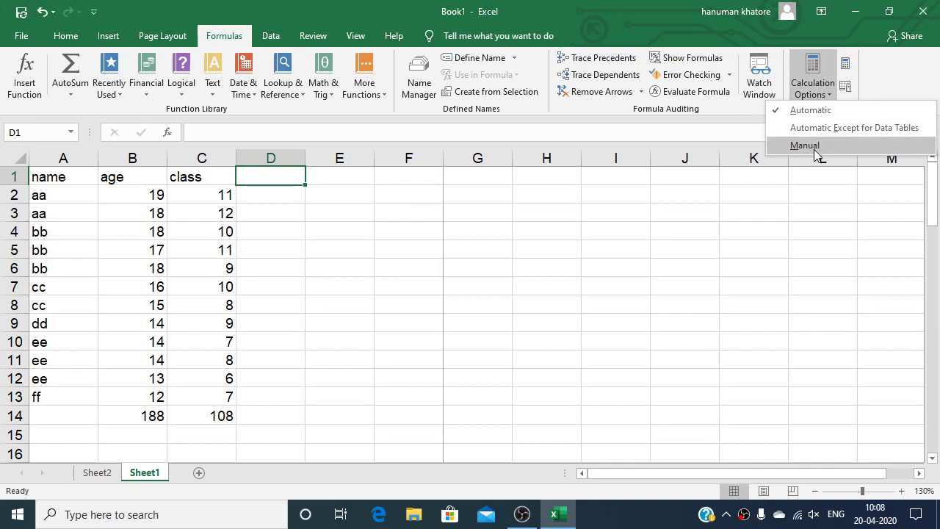
left_click(815, 149)
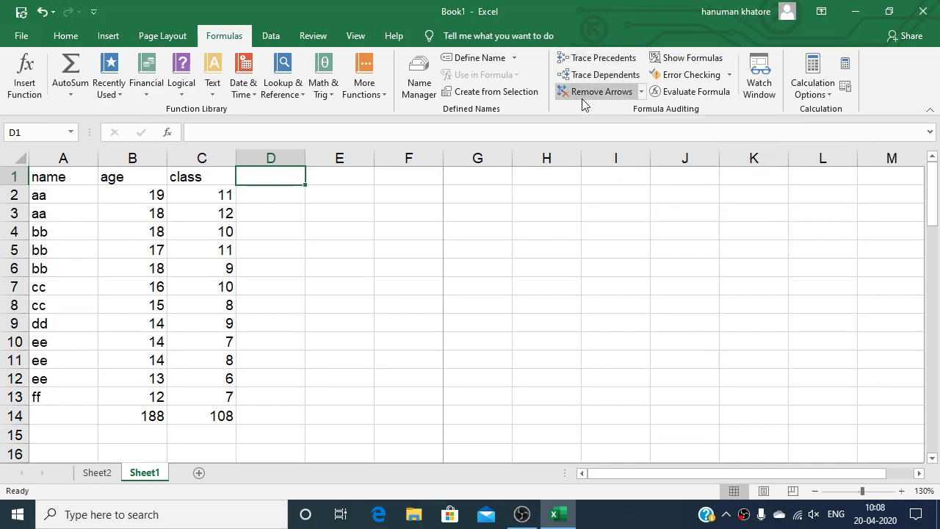
left_click(581, 257)
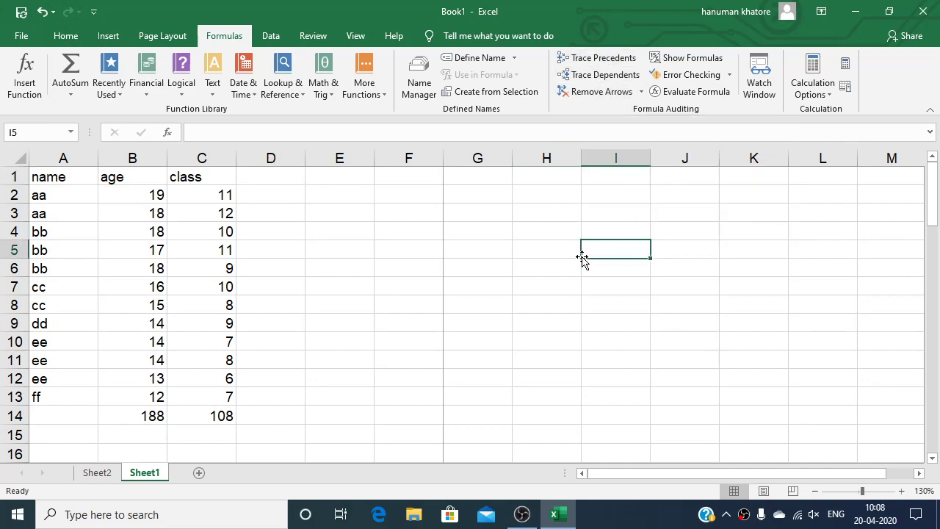
left_click(159, 37)
left_click(206, 36)
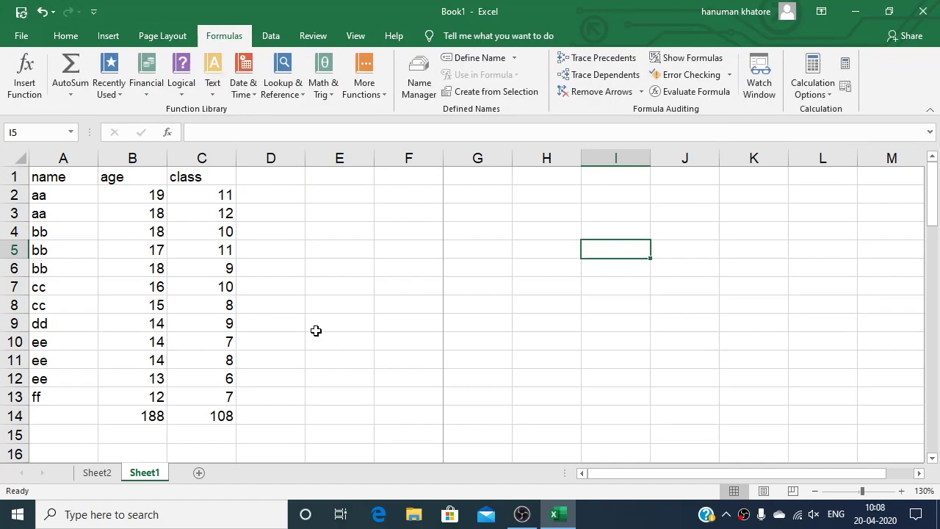